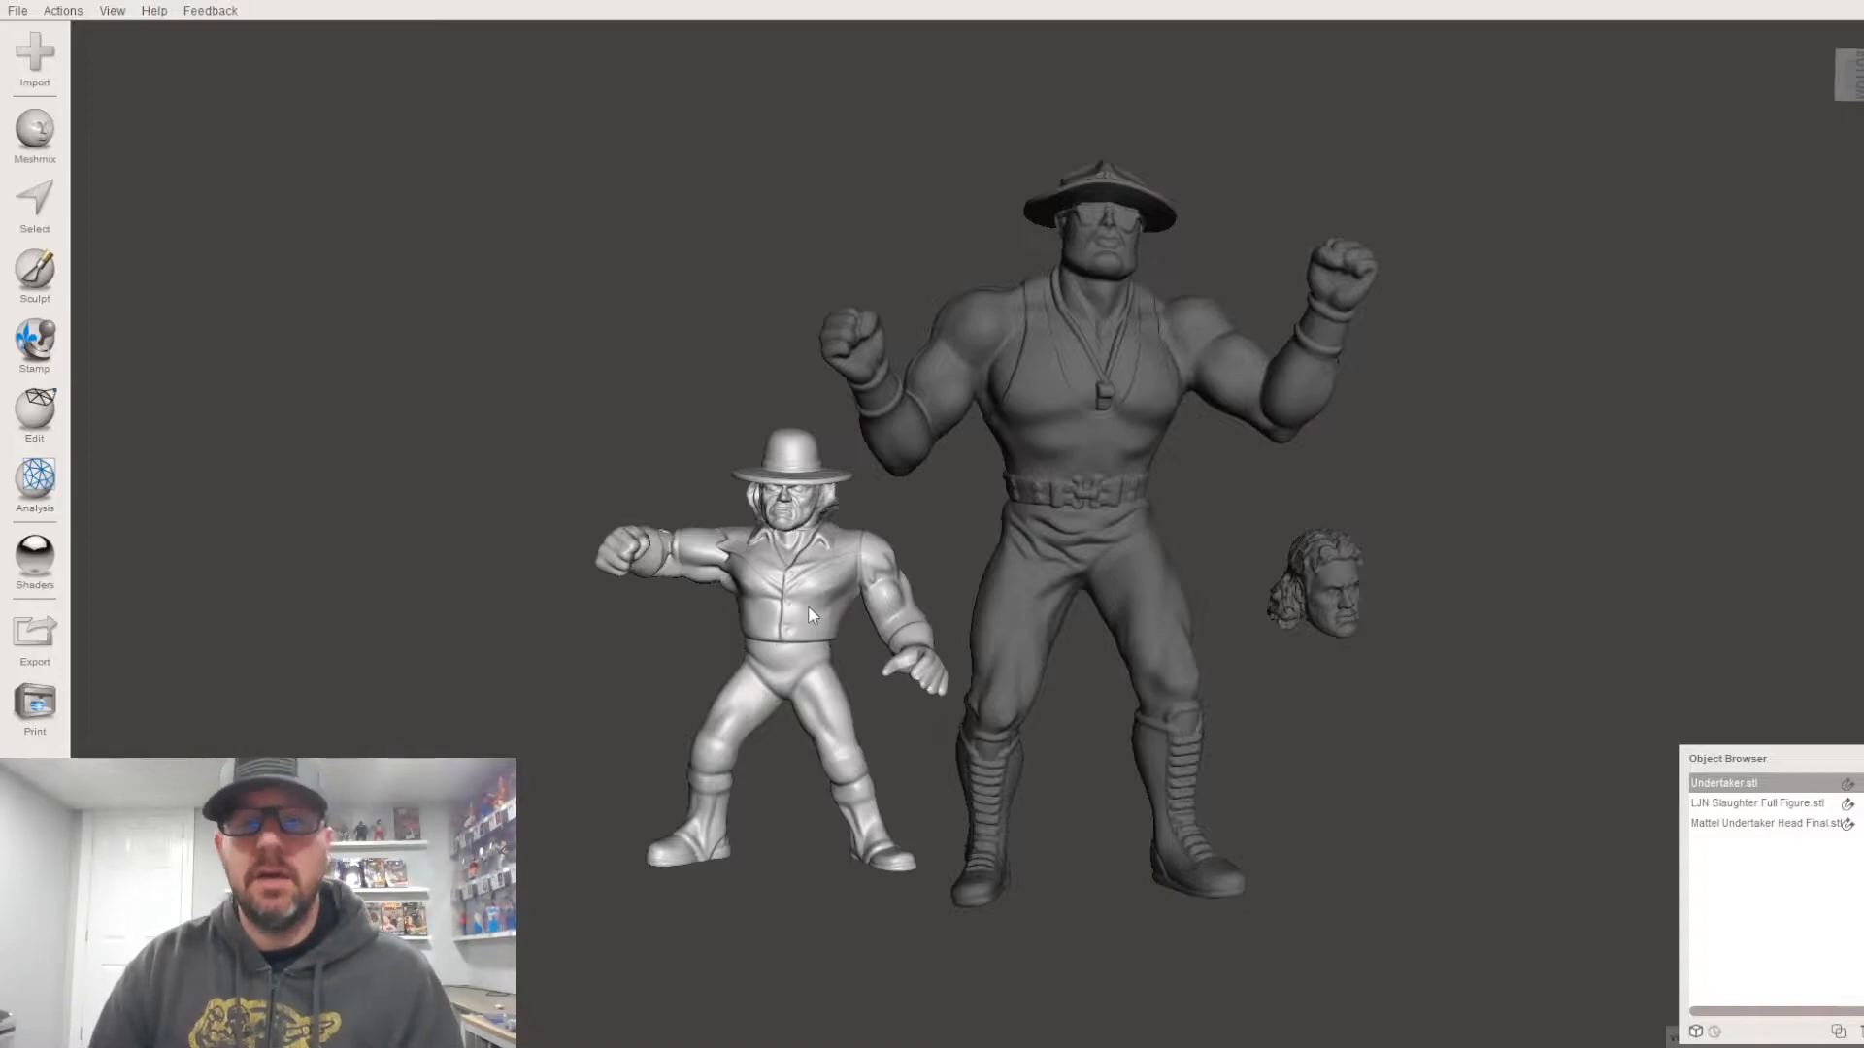
# - Inspect the Sgt. Slaughter figure, the Mattel Undertaker head and the small Undertaker figure from the front and back
pyautogui.click(1065, 563)
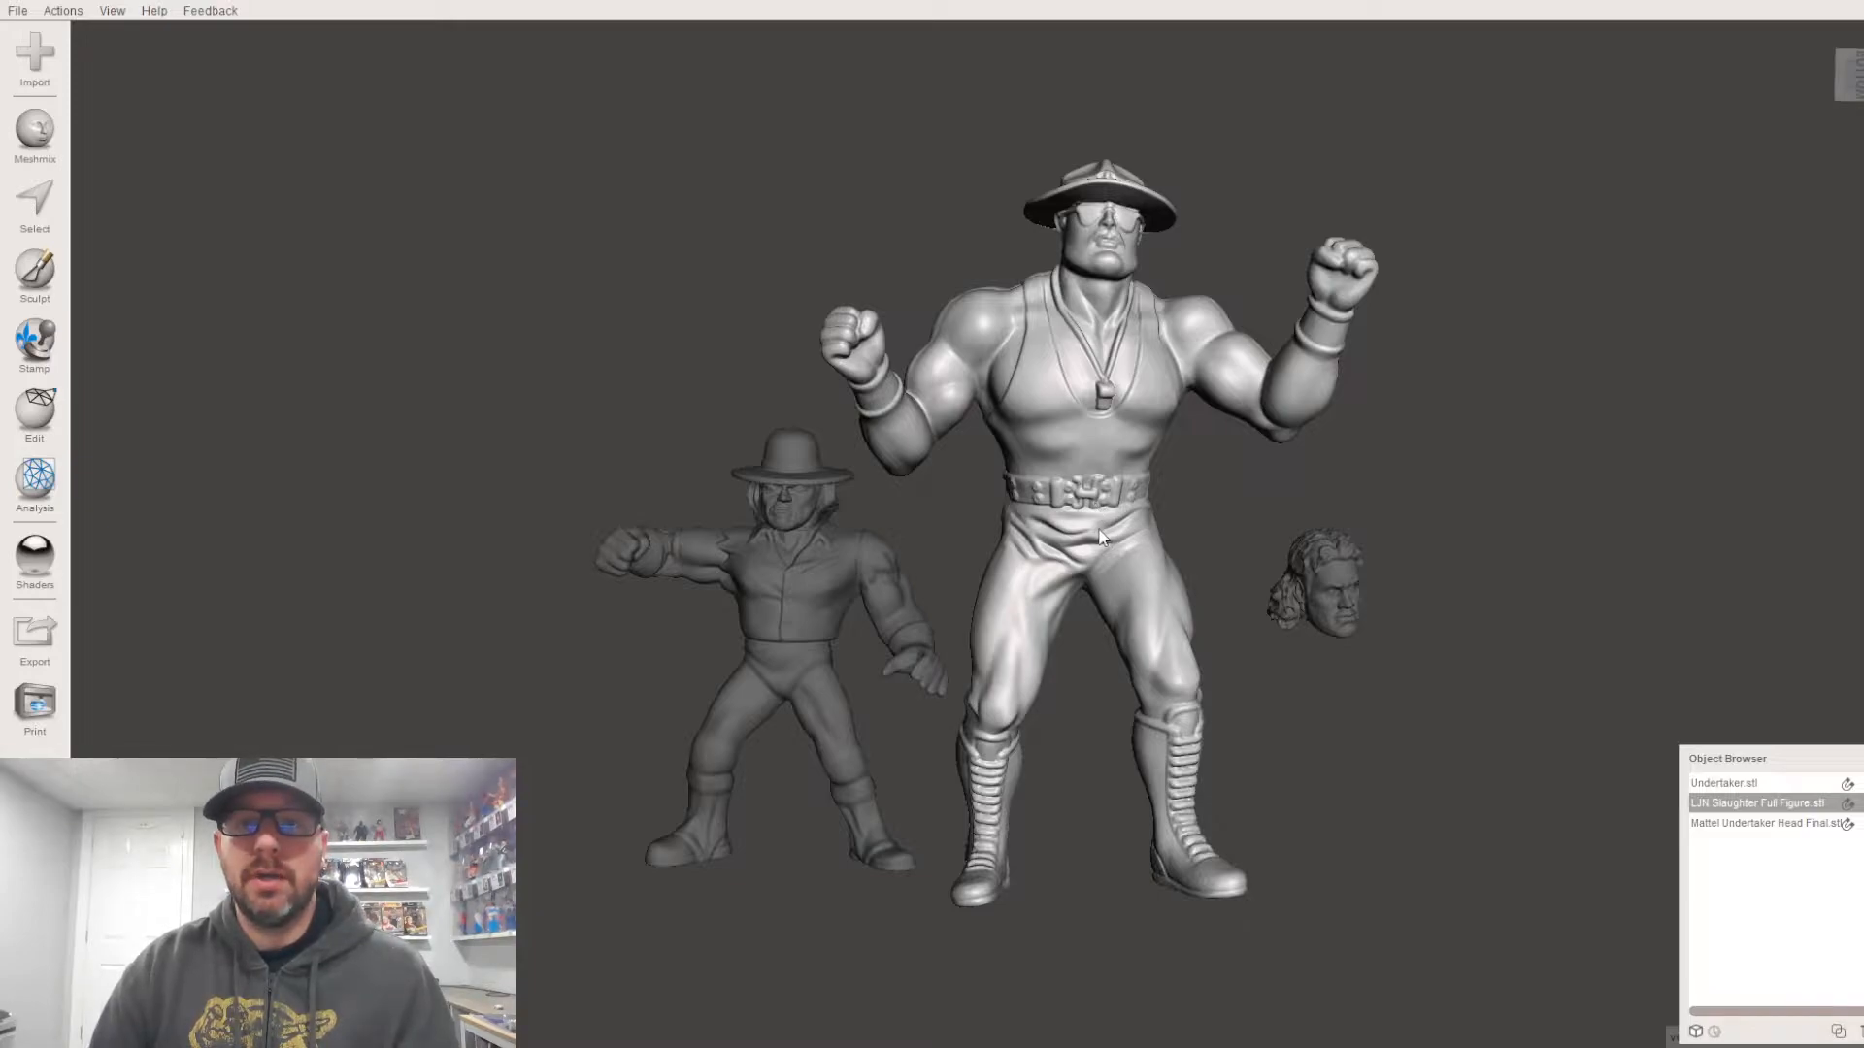
pyautogui.click(1301, 574)
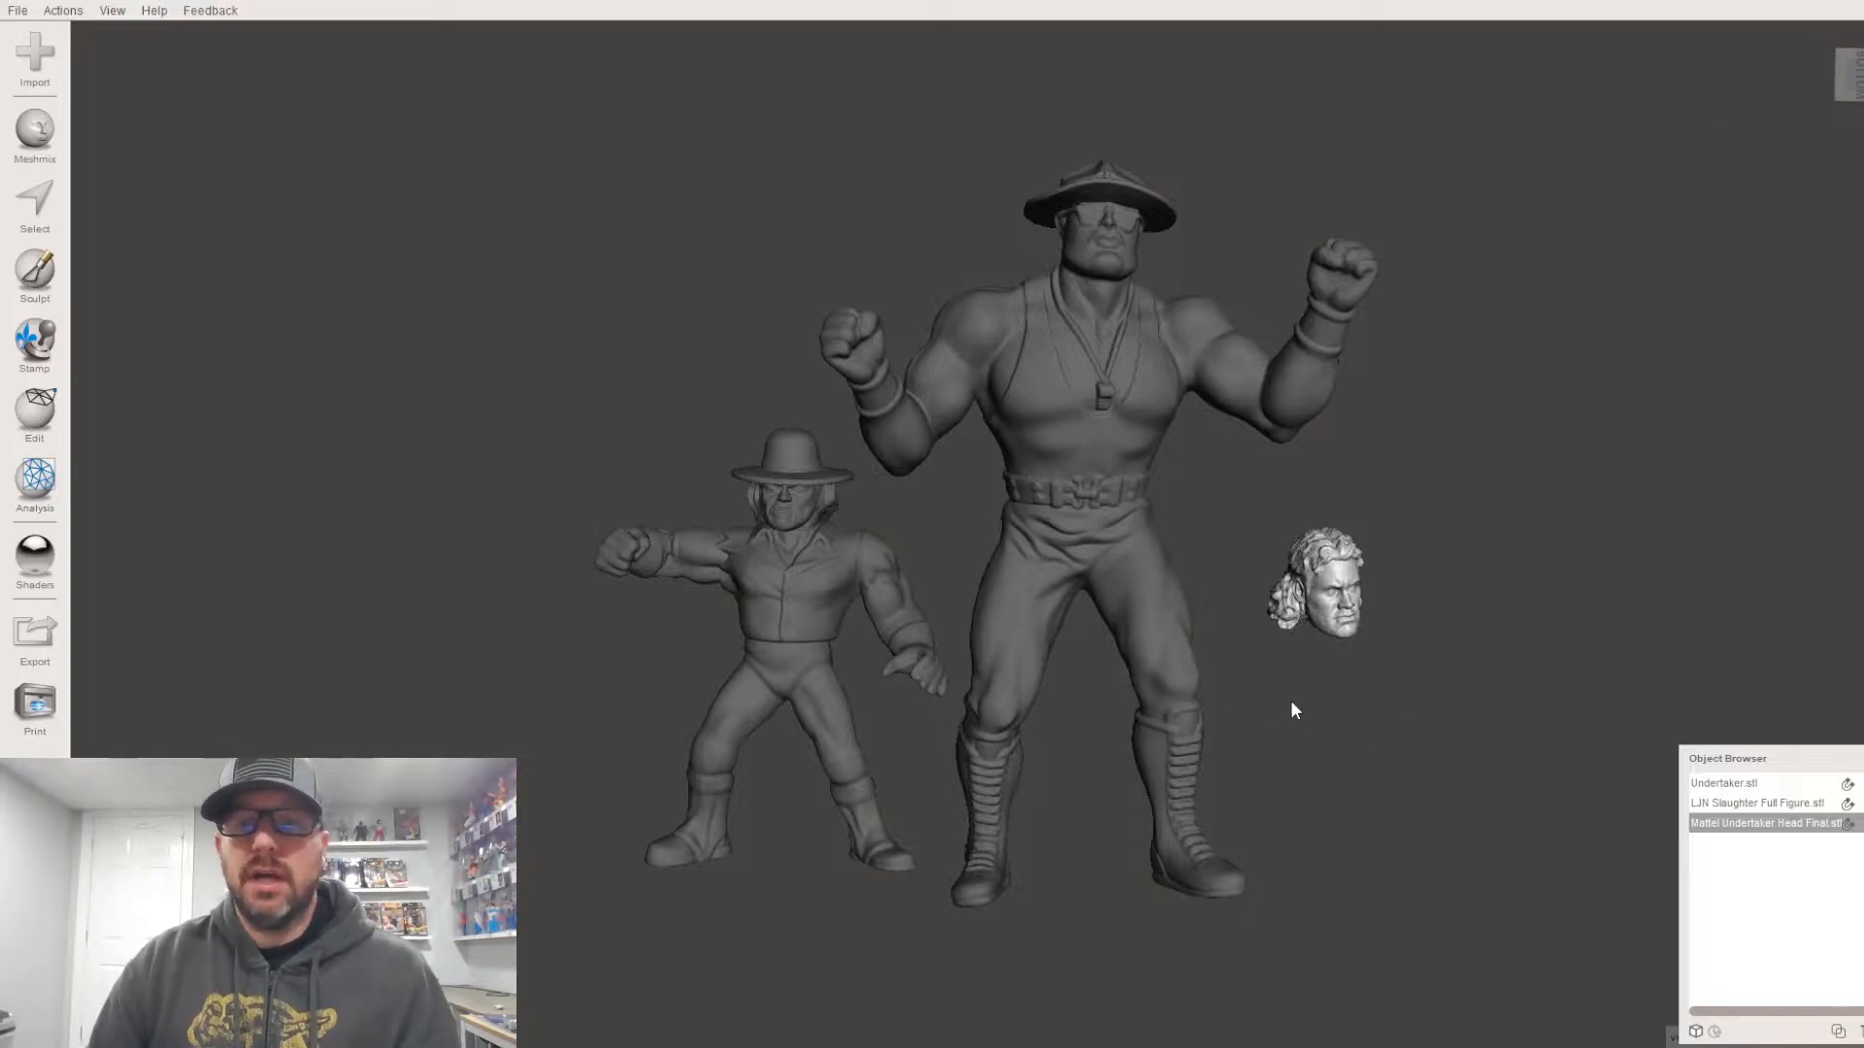
pyautogui.click(834, 606)
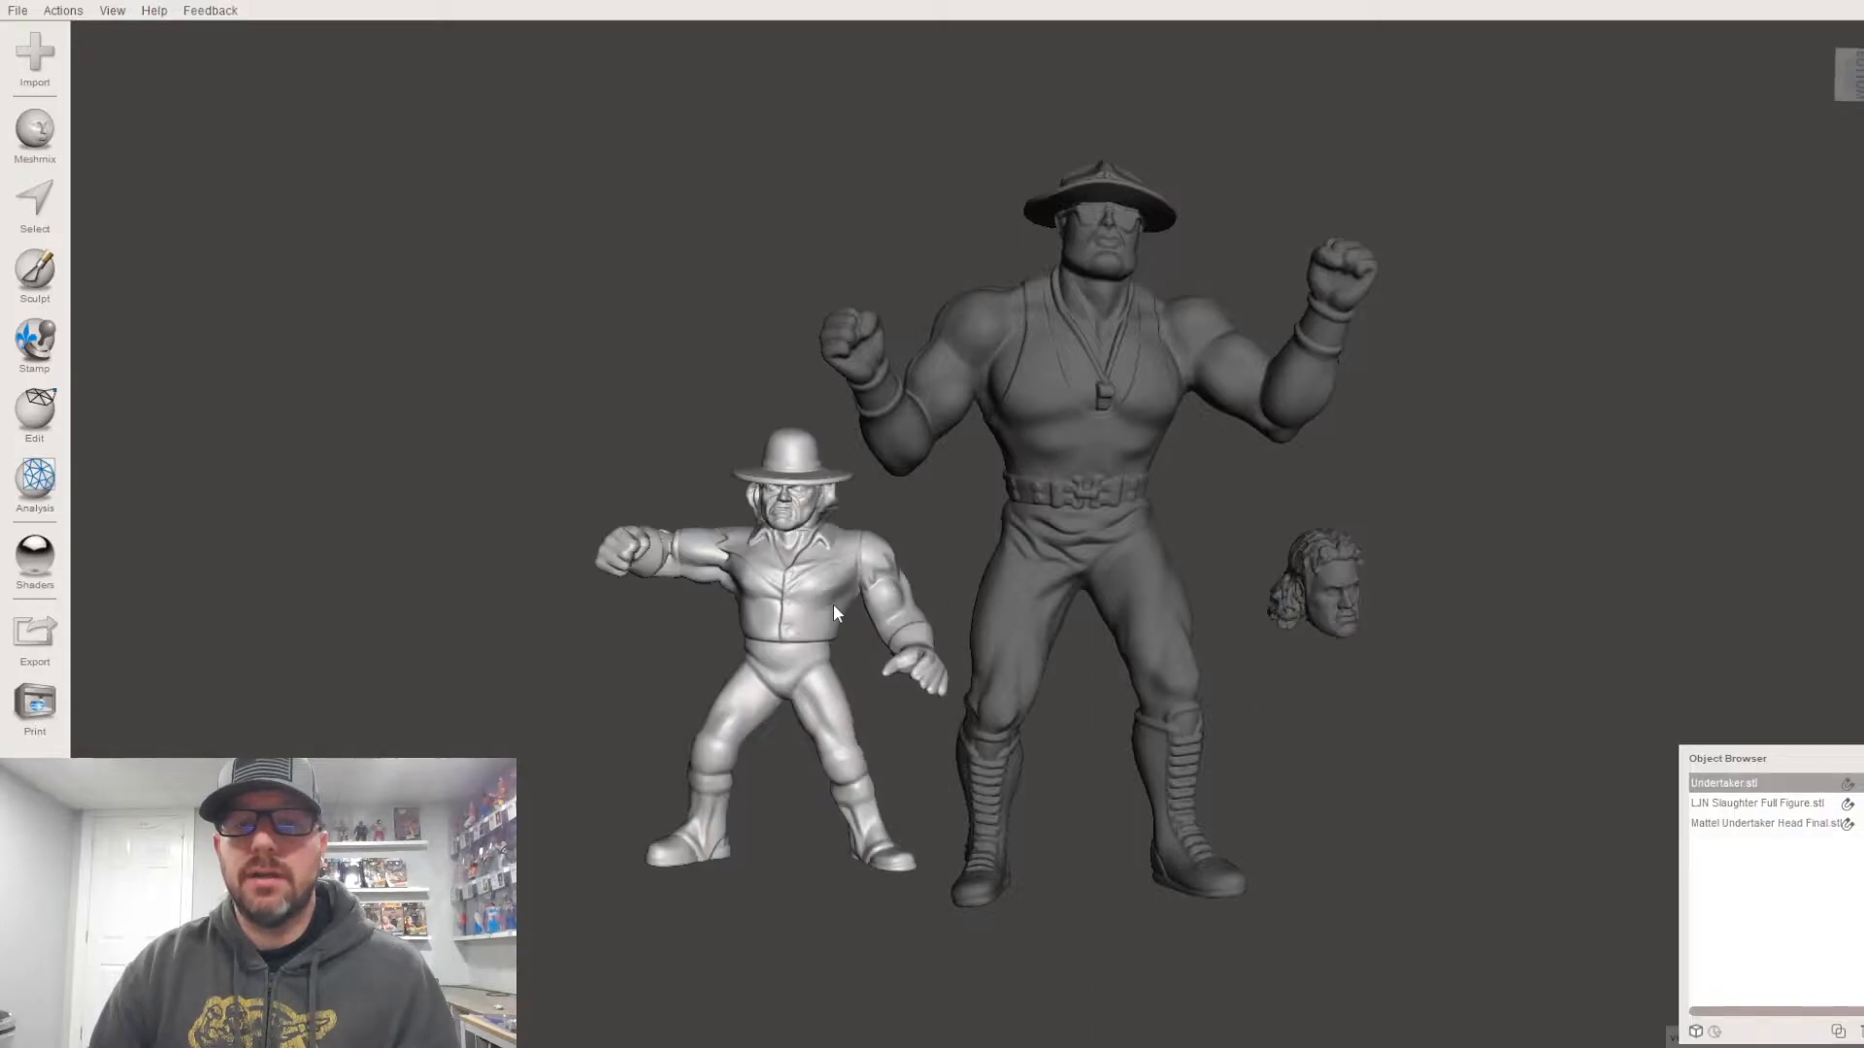
pyautogui.scroll(2, 832, 604)
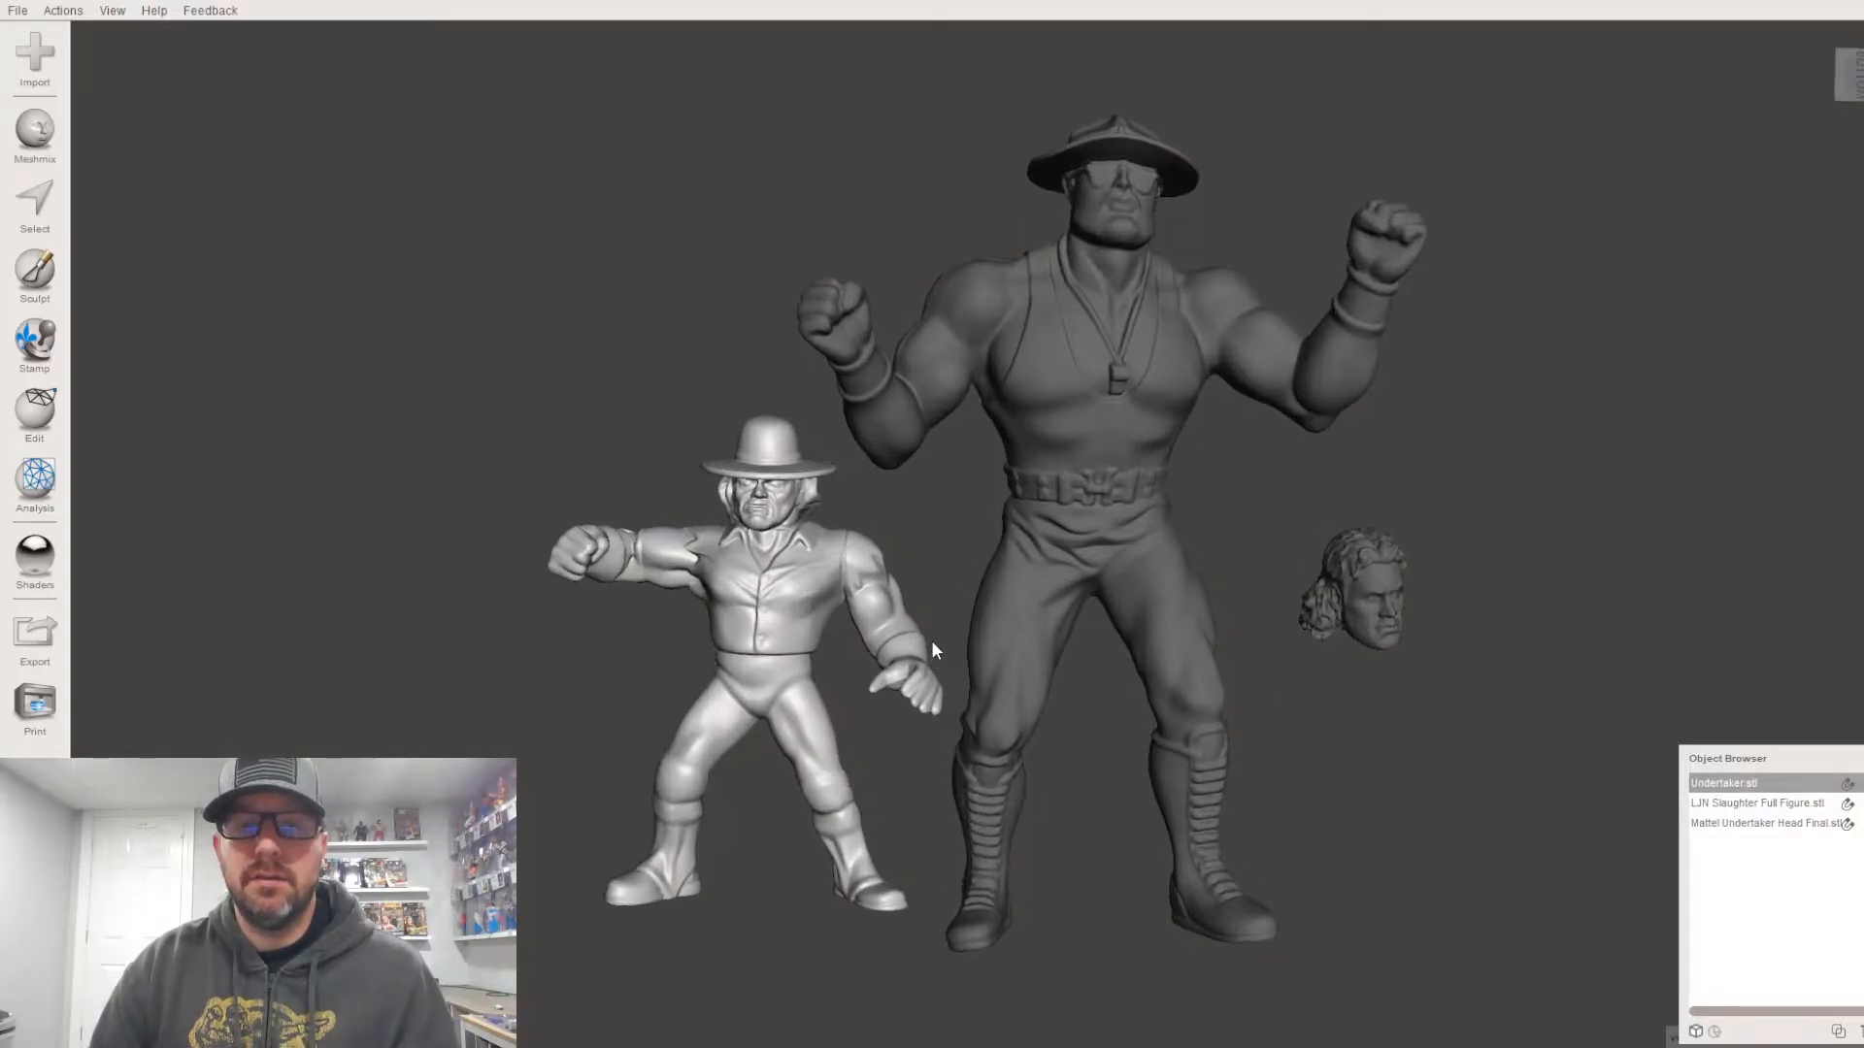
pyautogui.moveTo(758, 621); pyautogui.dragTo(678, 667, button='right')
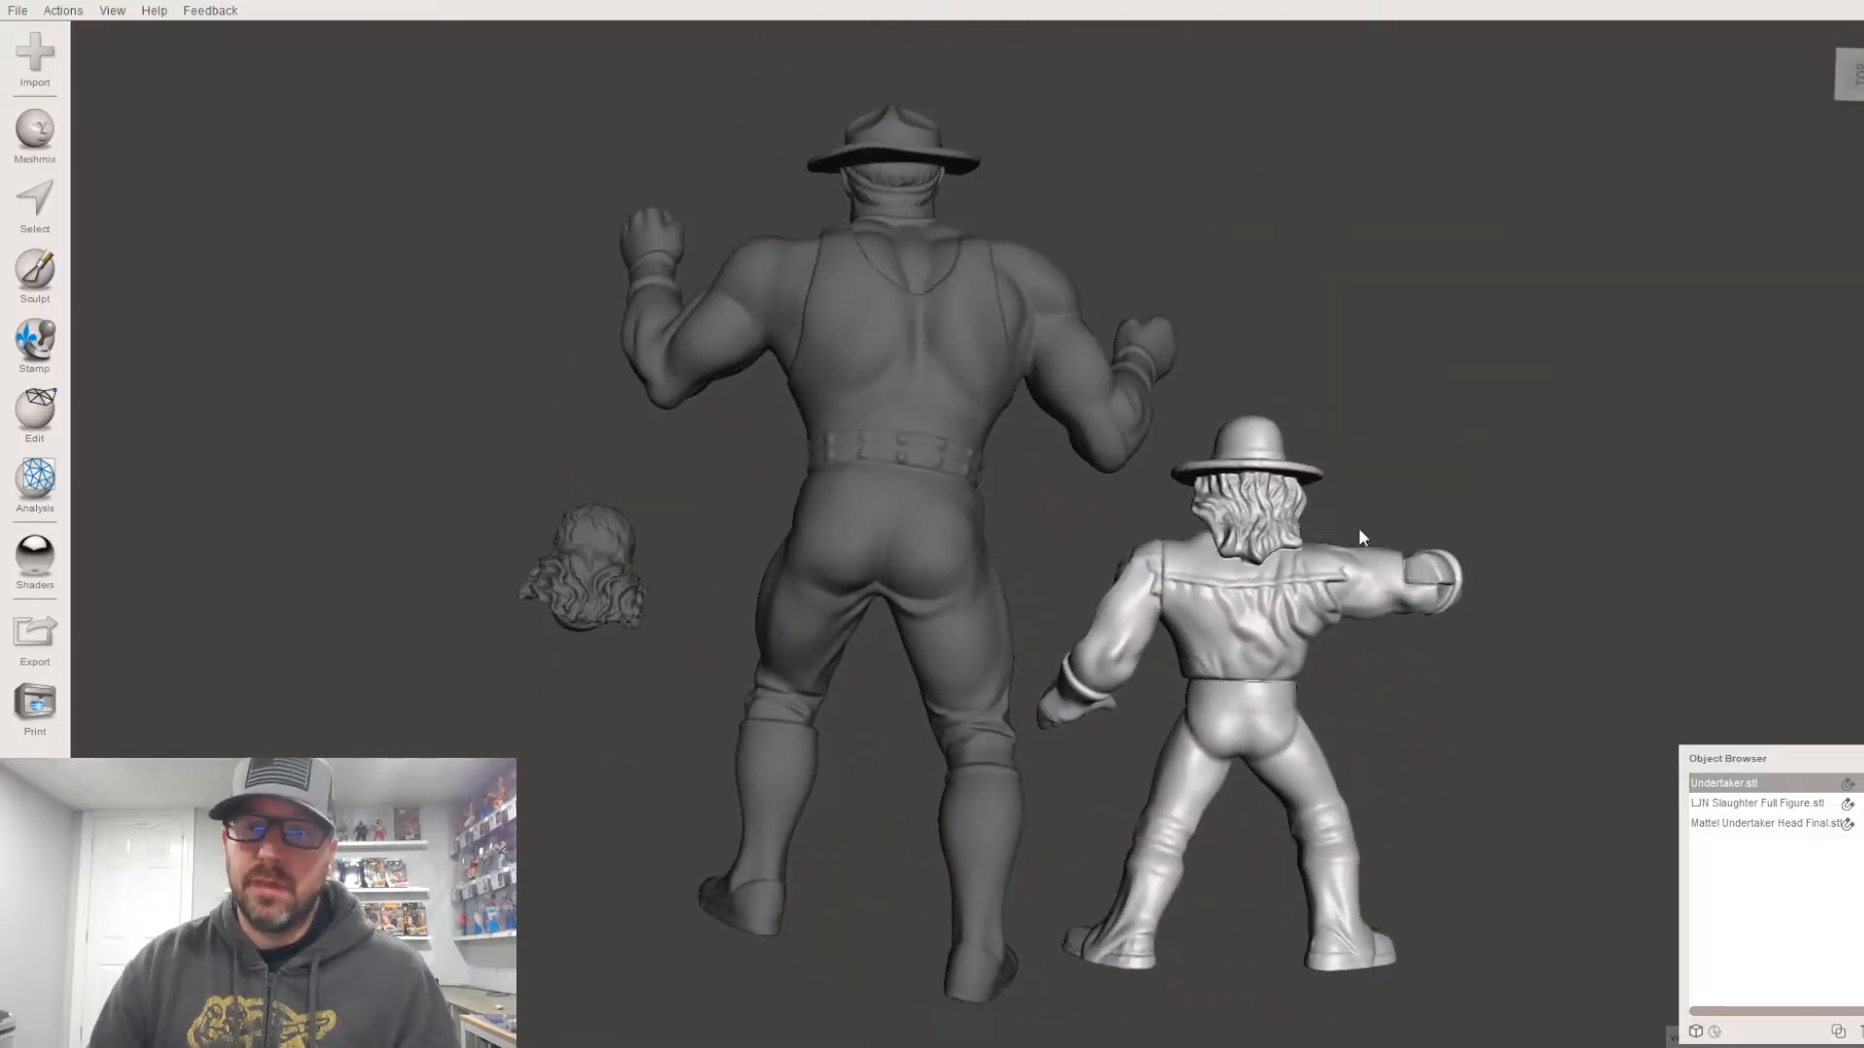
pyautogui.moveTo(1423, 530); pyautogui.dragTo(1029, 165, button='right')
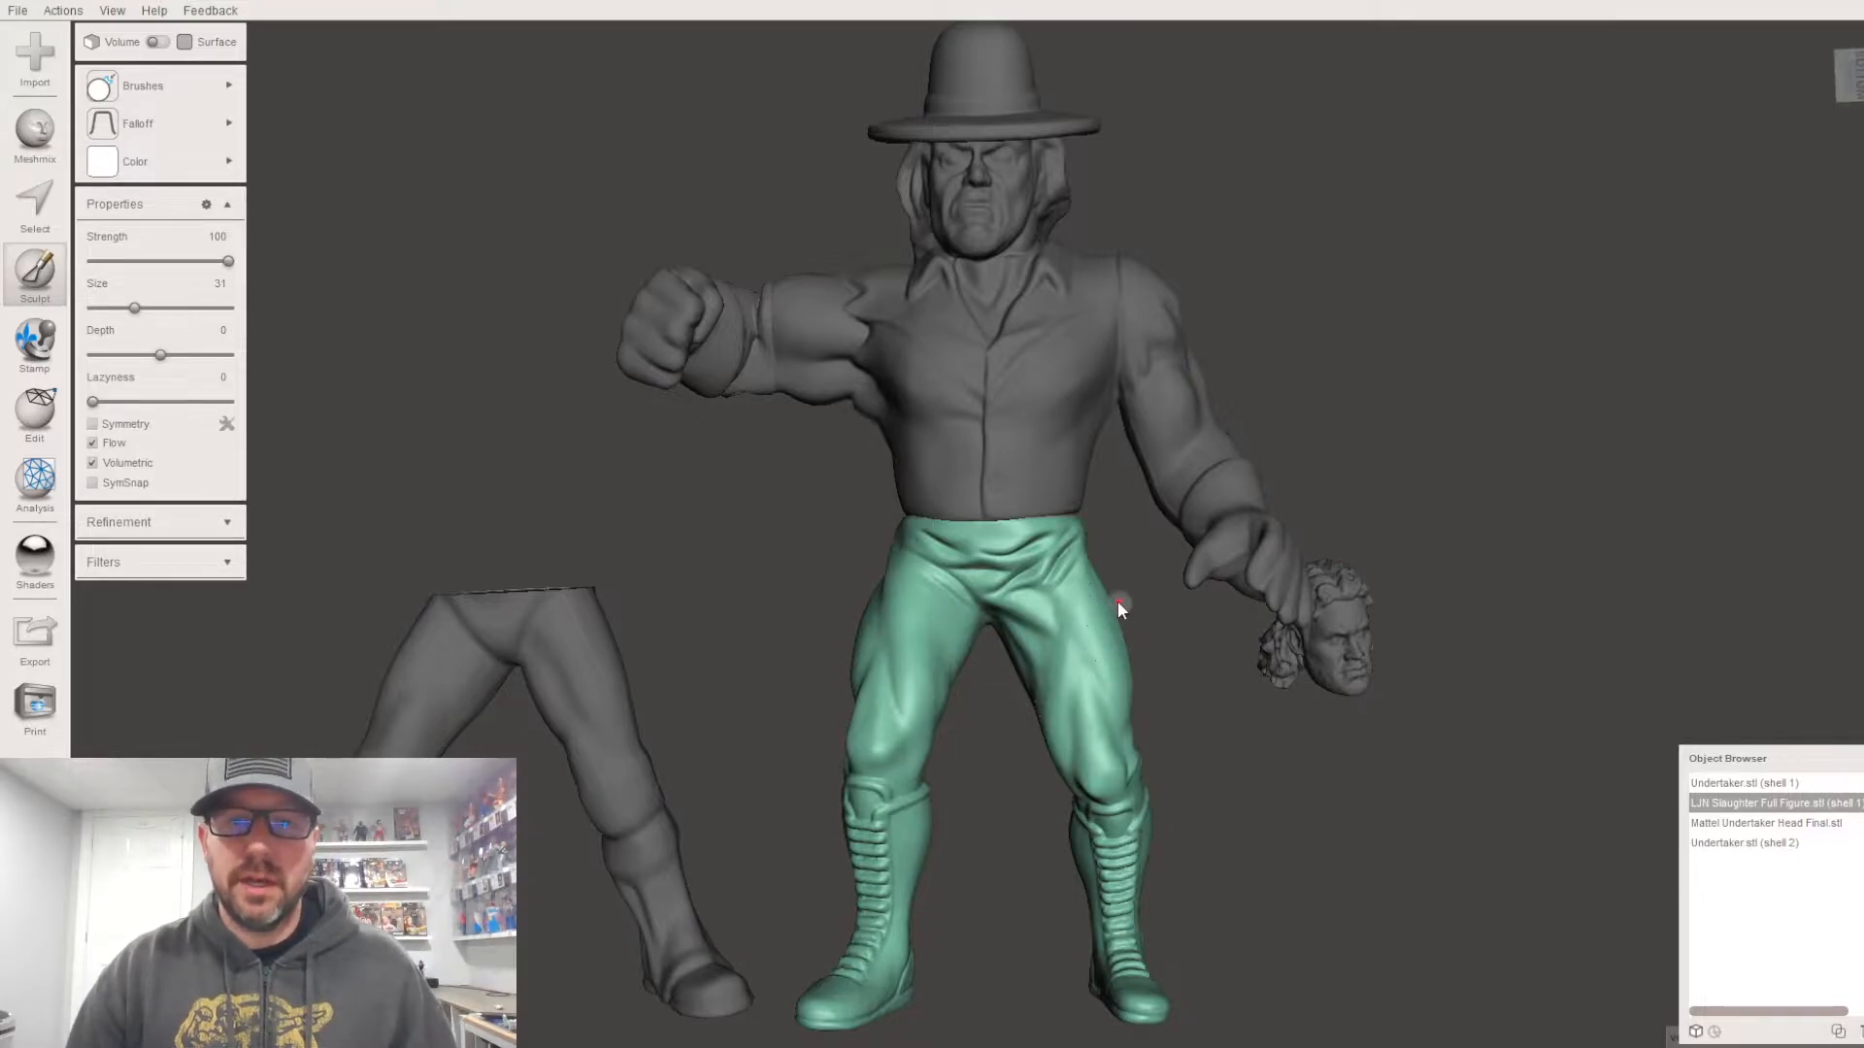
# - Examine how the Slaughter legs meet the Undertaker torso at the waist
pyautogui.moveTo(1149, 631); pyautogui.dragTo(1045, 632, button='right')
pyautogui.scroll(5, 1040, 546)
pyautogui.scroll(-4, 1087, 546)
pyautogui.scroll(4, 1094, 504)
pyautogui.moveTo(1095, 505)
pyautogui.mouseDown(button='right')
pyautogui.moveTo(1073, 524)
pyautogui.moveTo(935, 228)
pyautogui.moveTo(916, 237)
pyautogui.mouseUp(button='right')
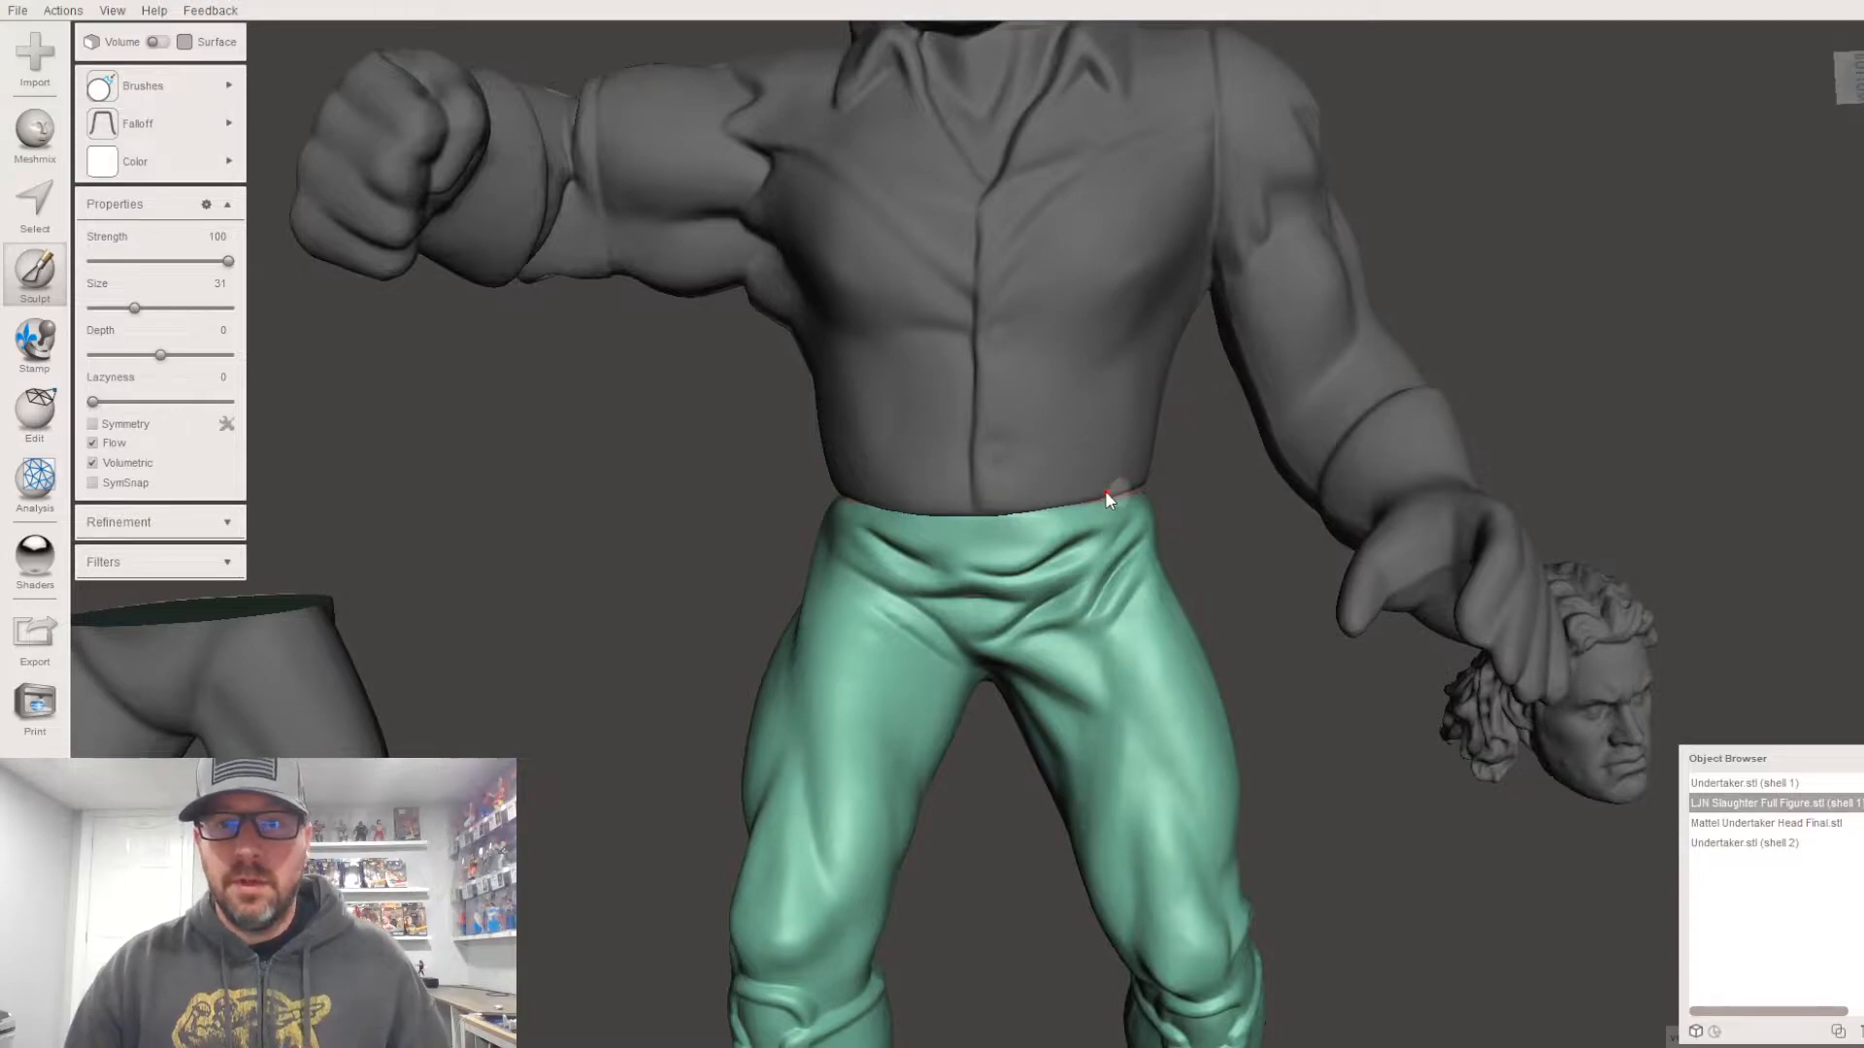
pyautogui.scroll(-4, 982, 297)
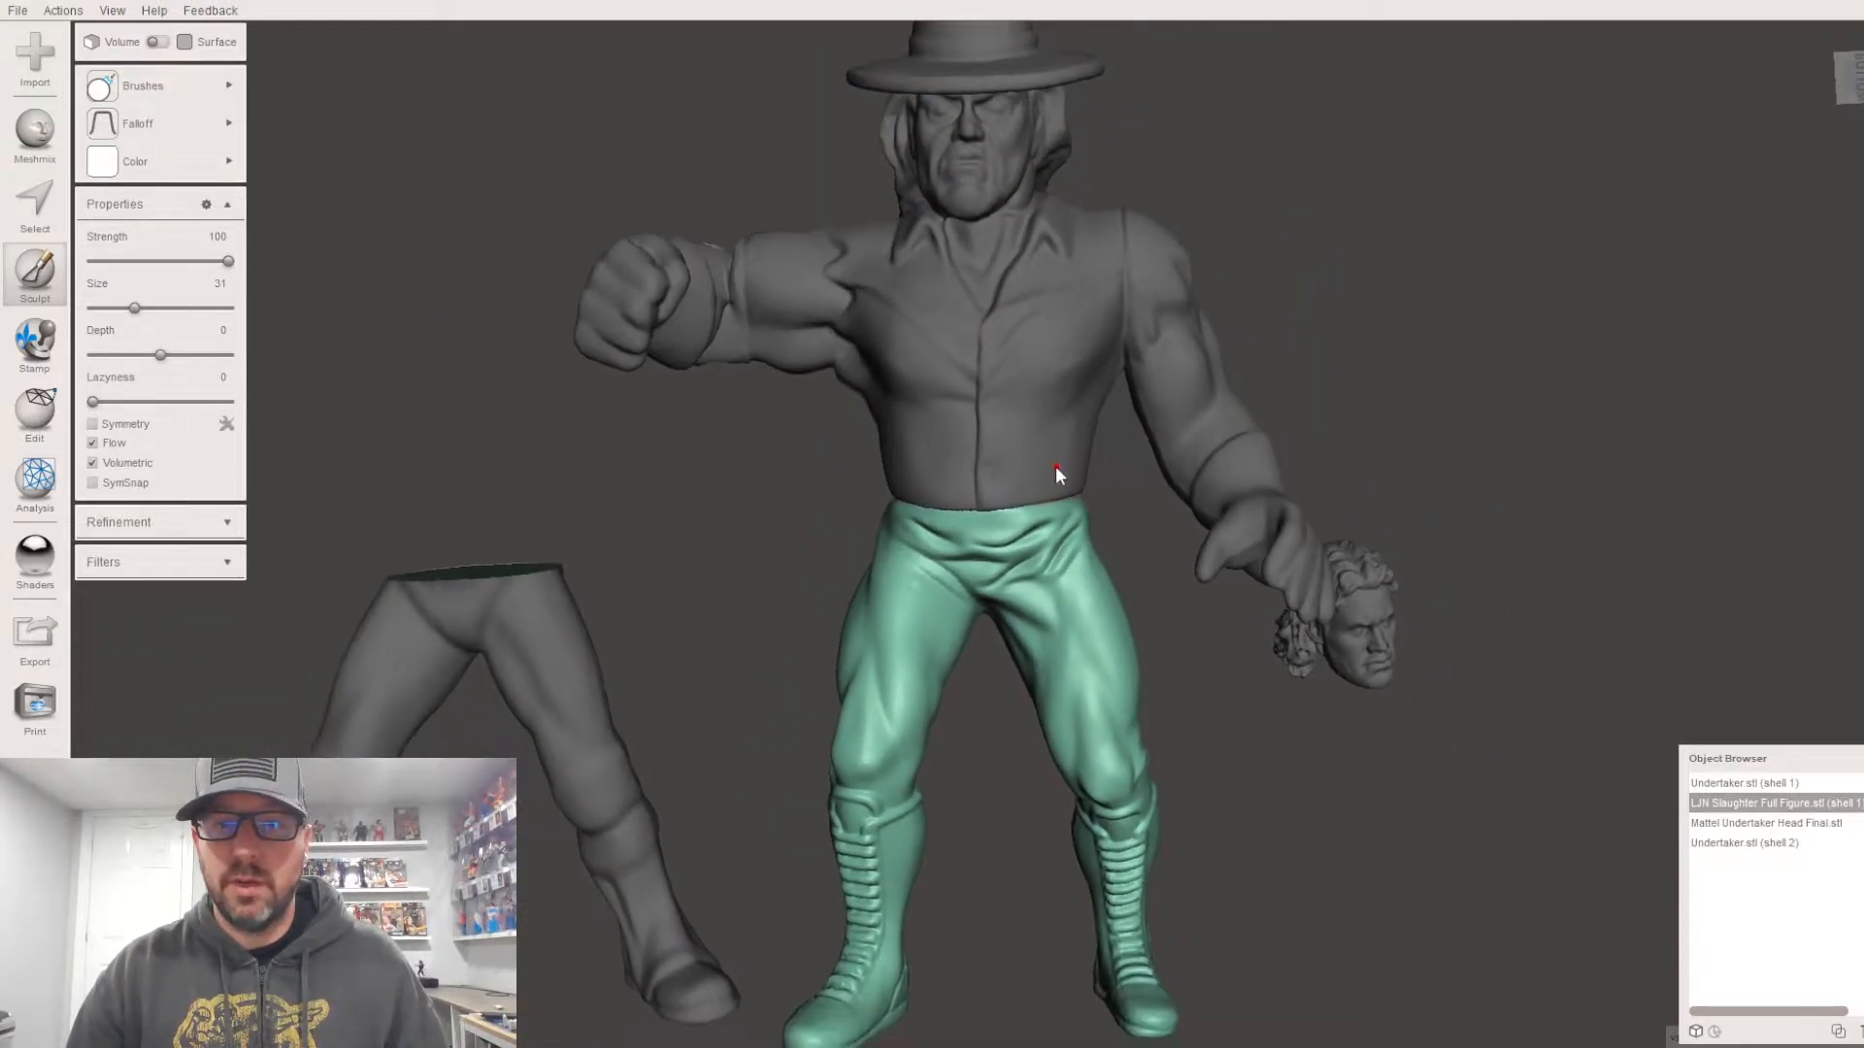
pyautogui.scroll(1, 1056, 469)
pyautogui.scroll(2, 1040, 485)
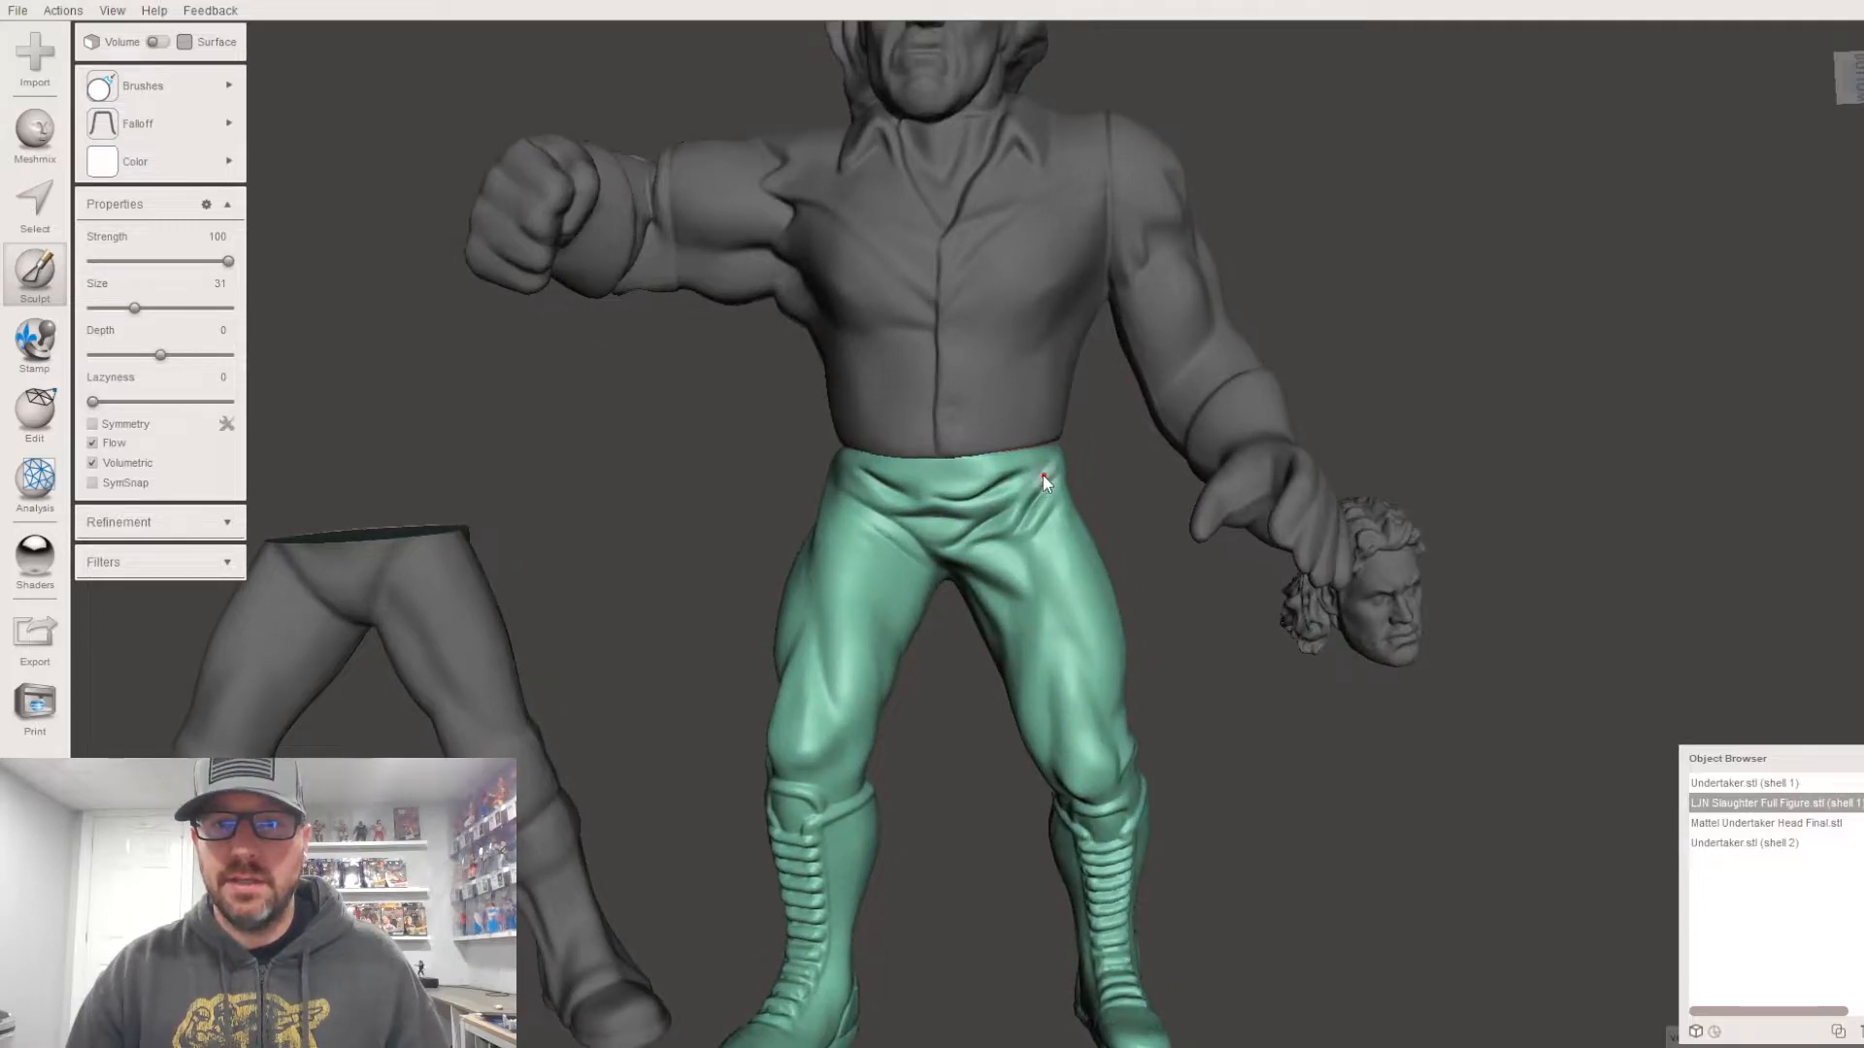
pyautogui.scroll(-2, 1009, 480)
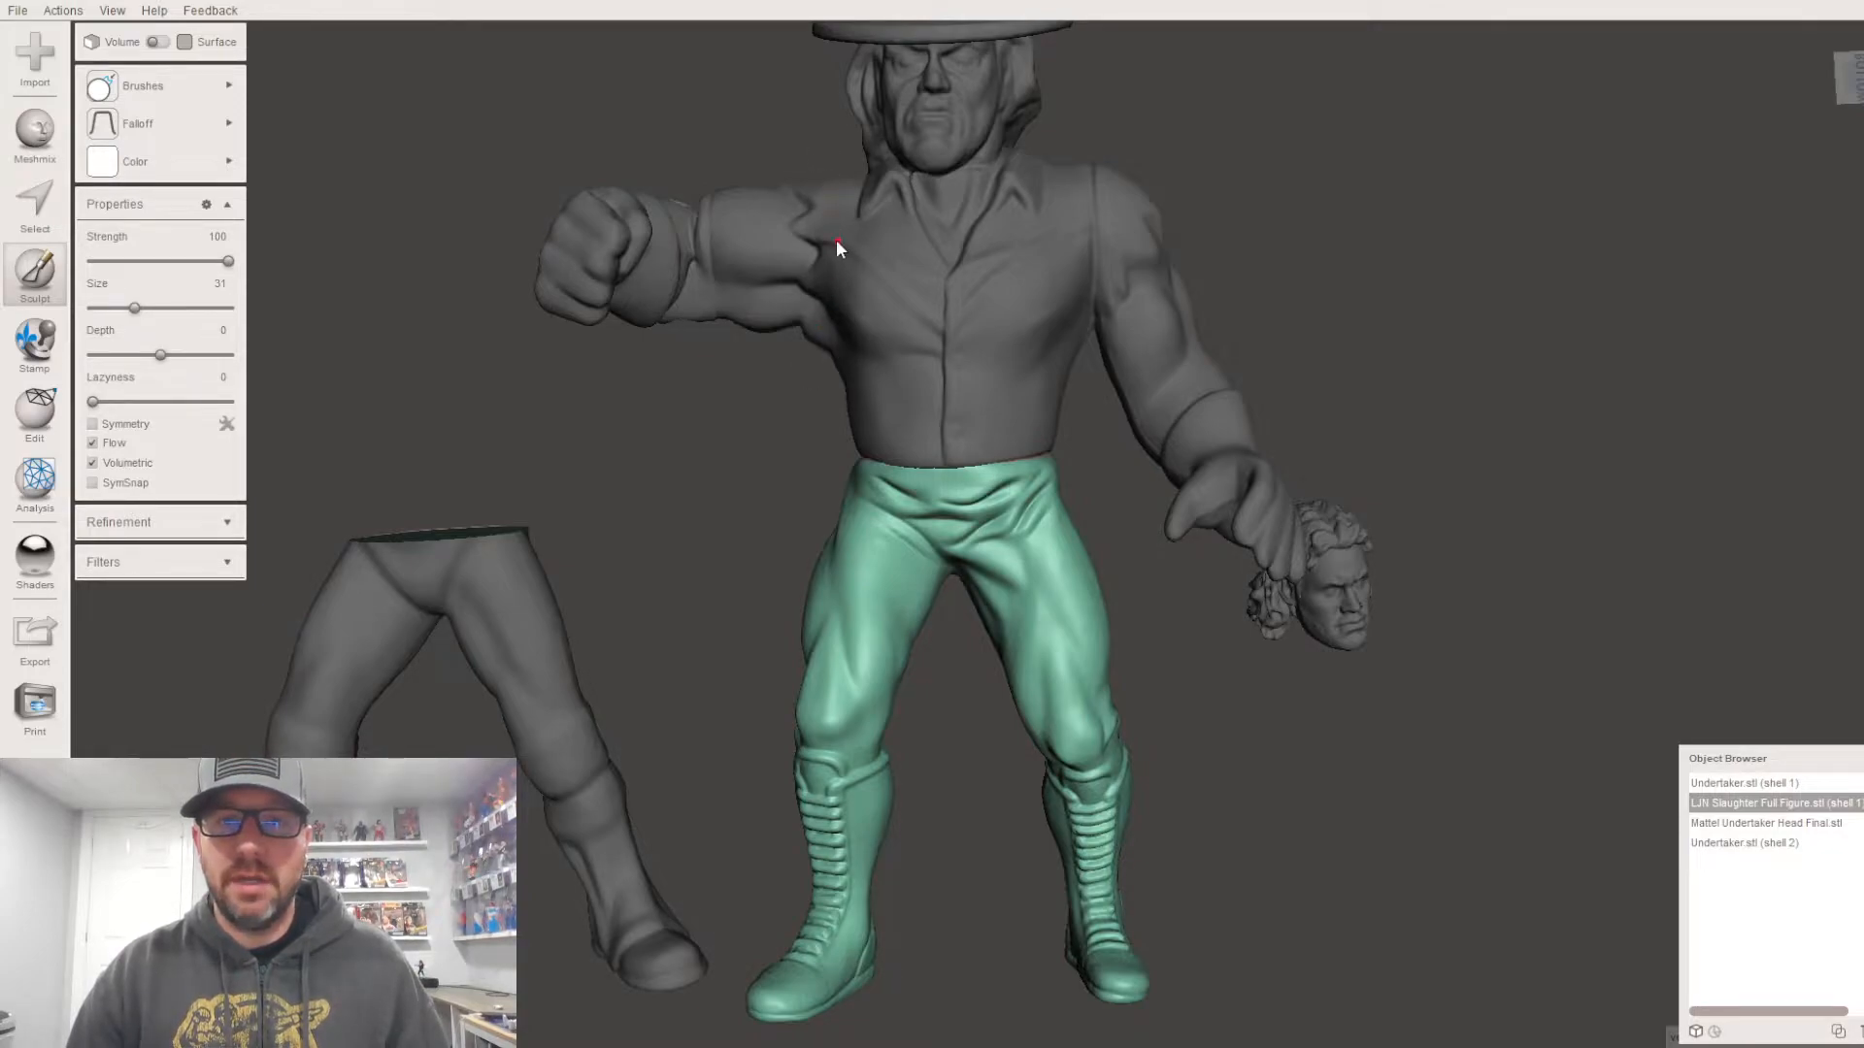
pyautogui.scroll(2, 1025, 415)
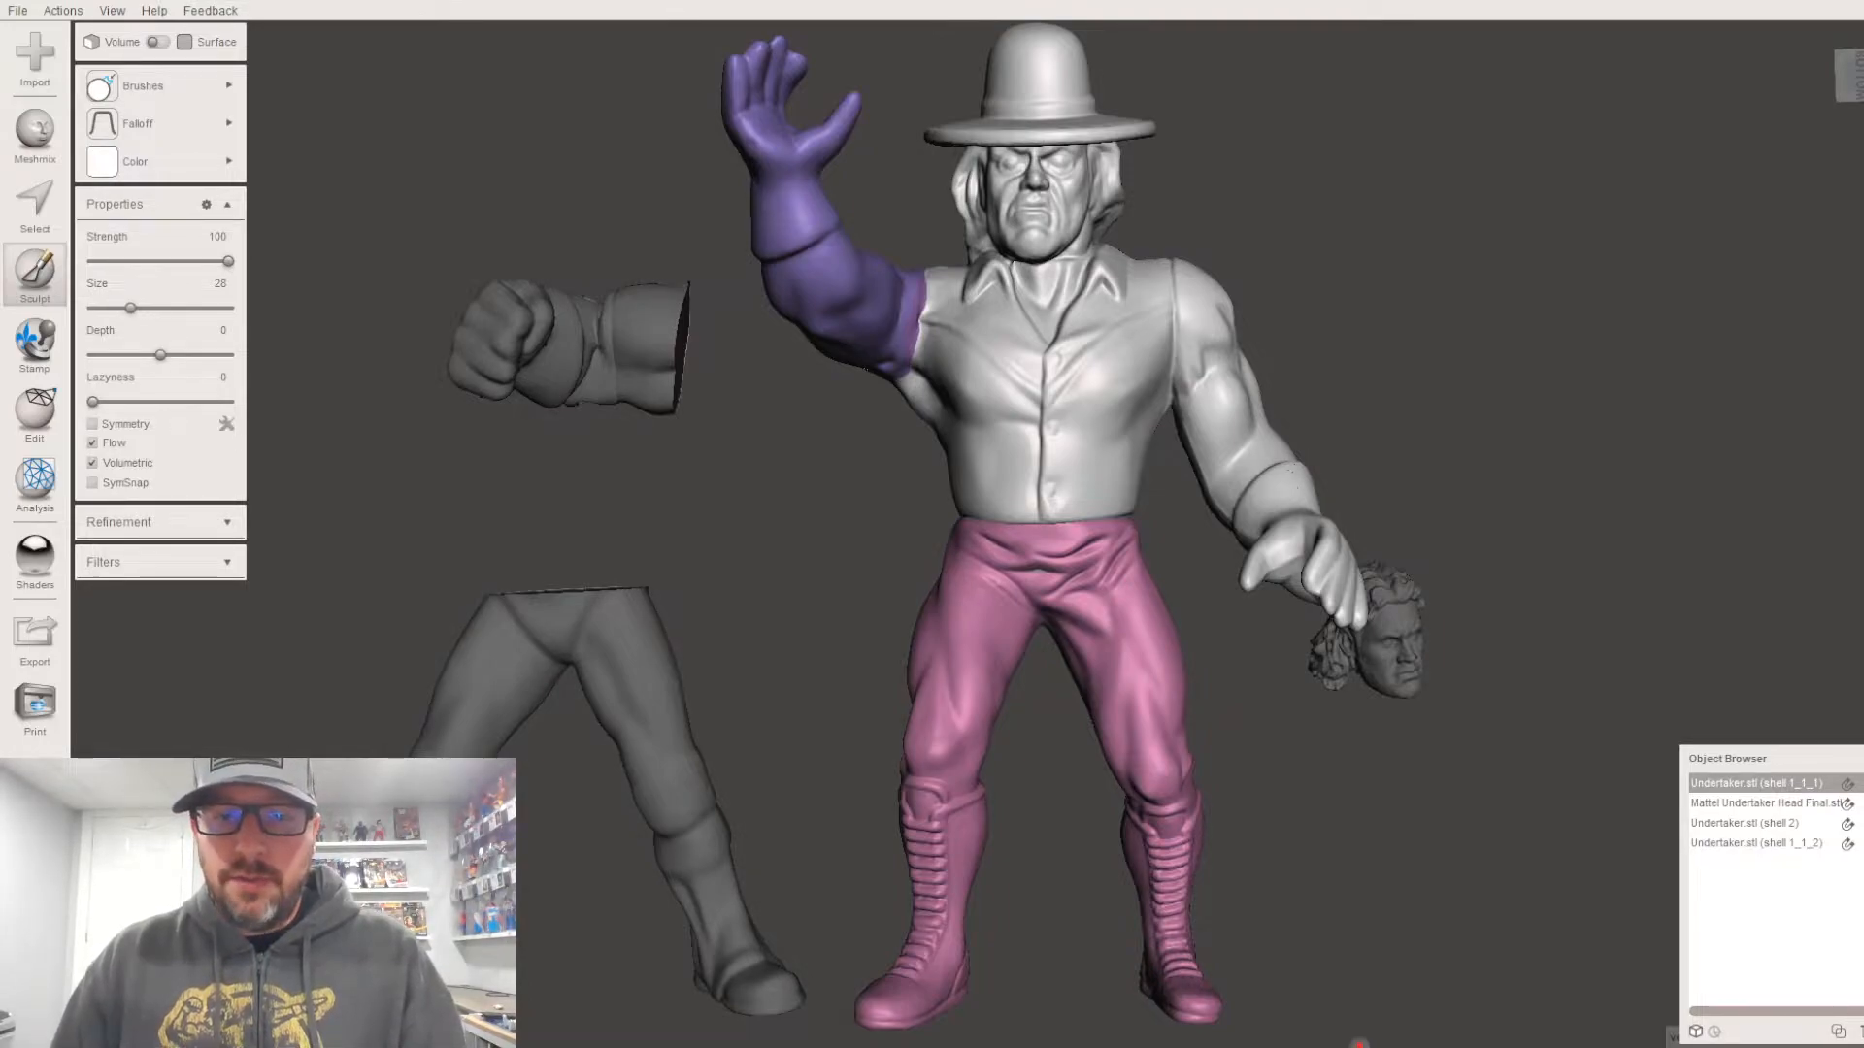
# - Examine the joint between the replacement raised arm and the Undertaker's shoulder from the front, back and underside
pyautogui.scroll(5, 987, 551)
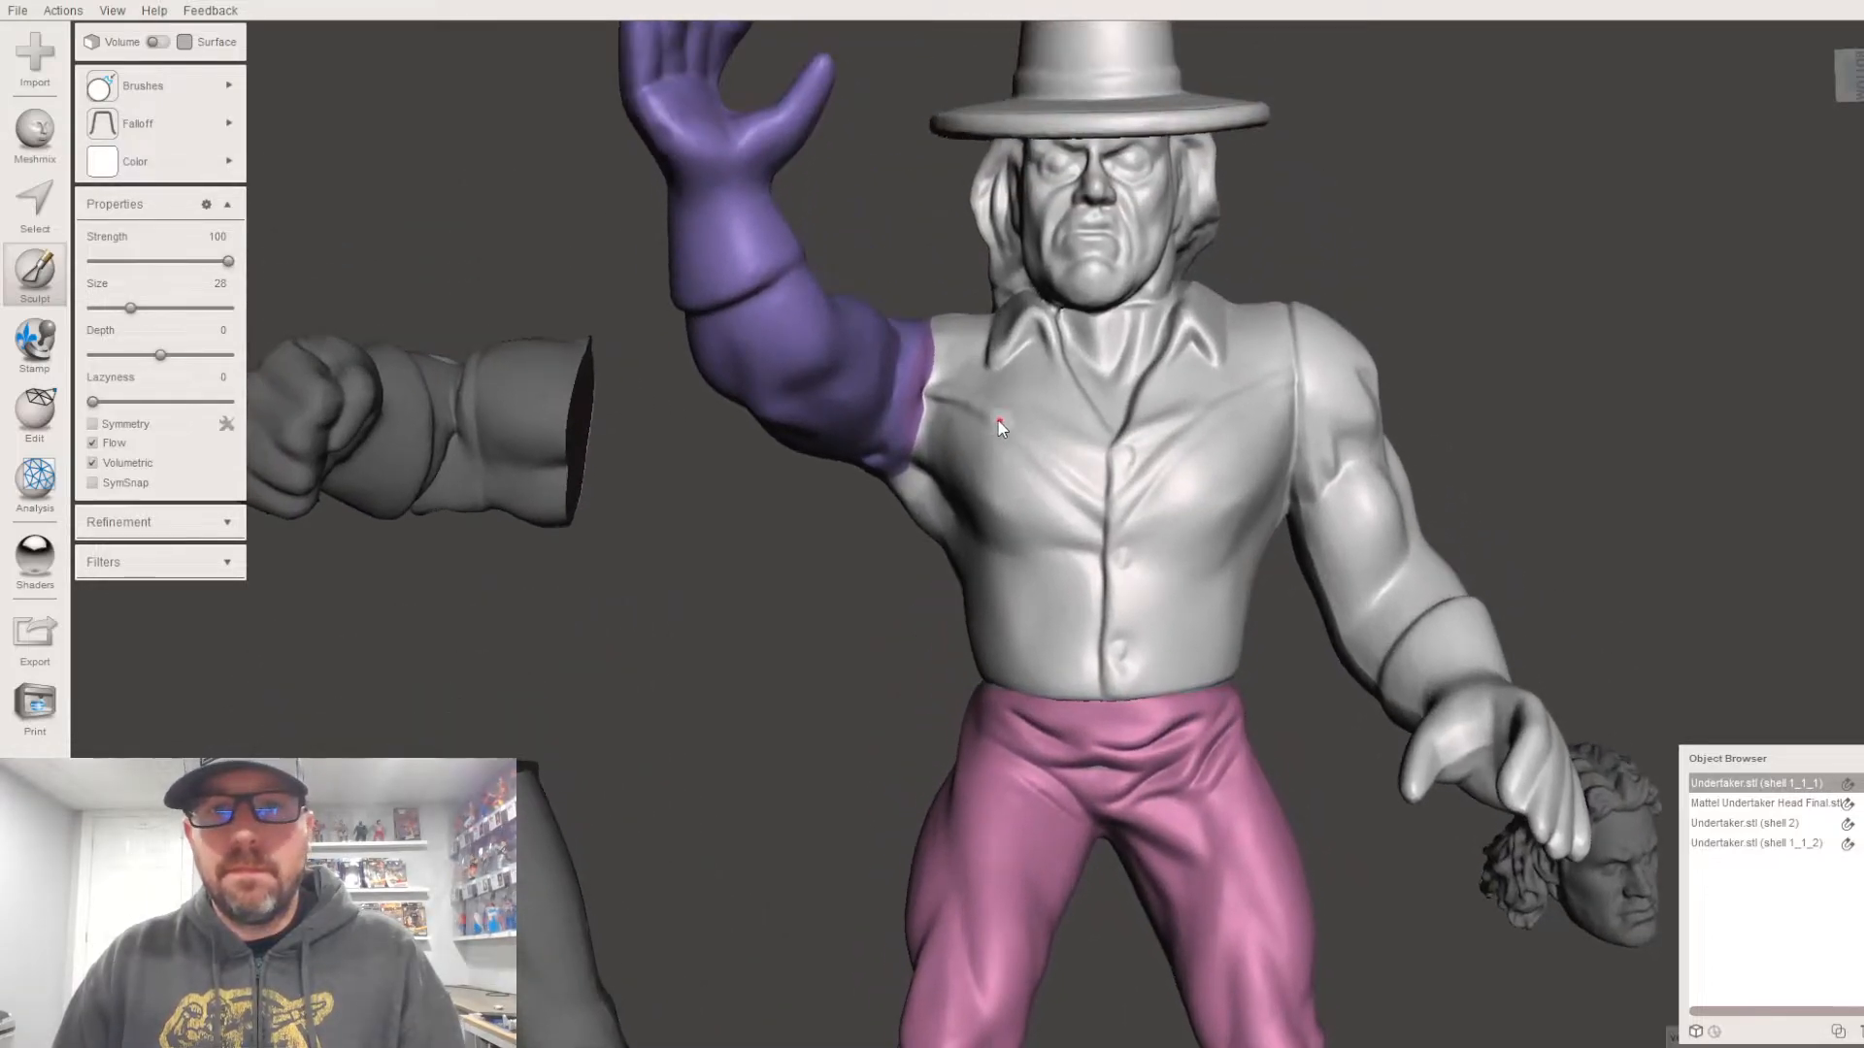
pyautogui.moveTo(988, 396); pyautogui.dragTo(952, 433, button='right')
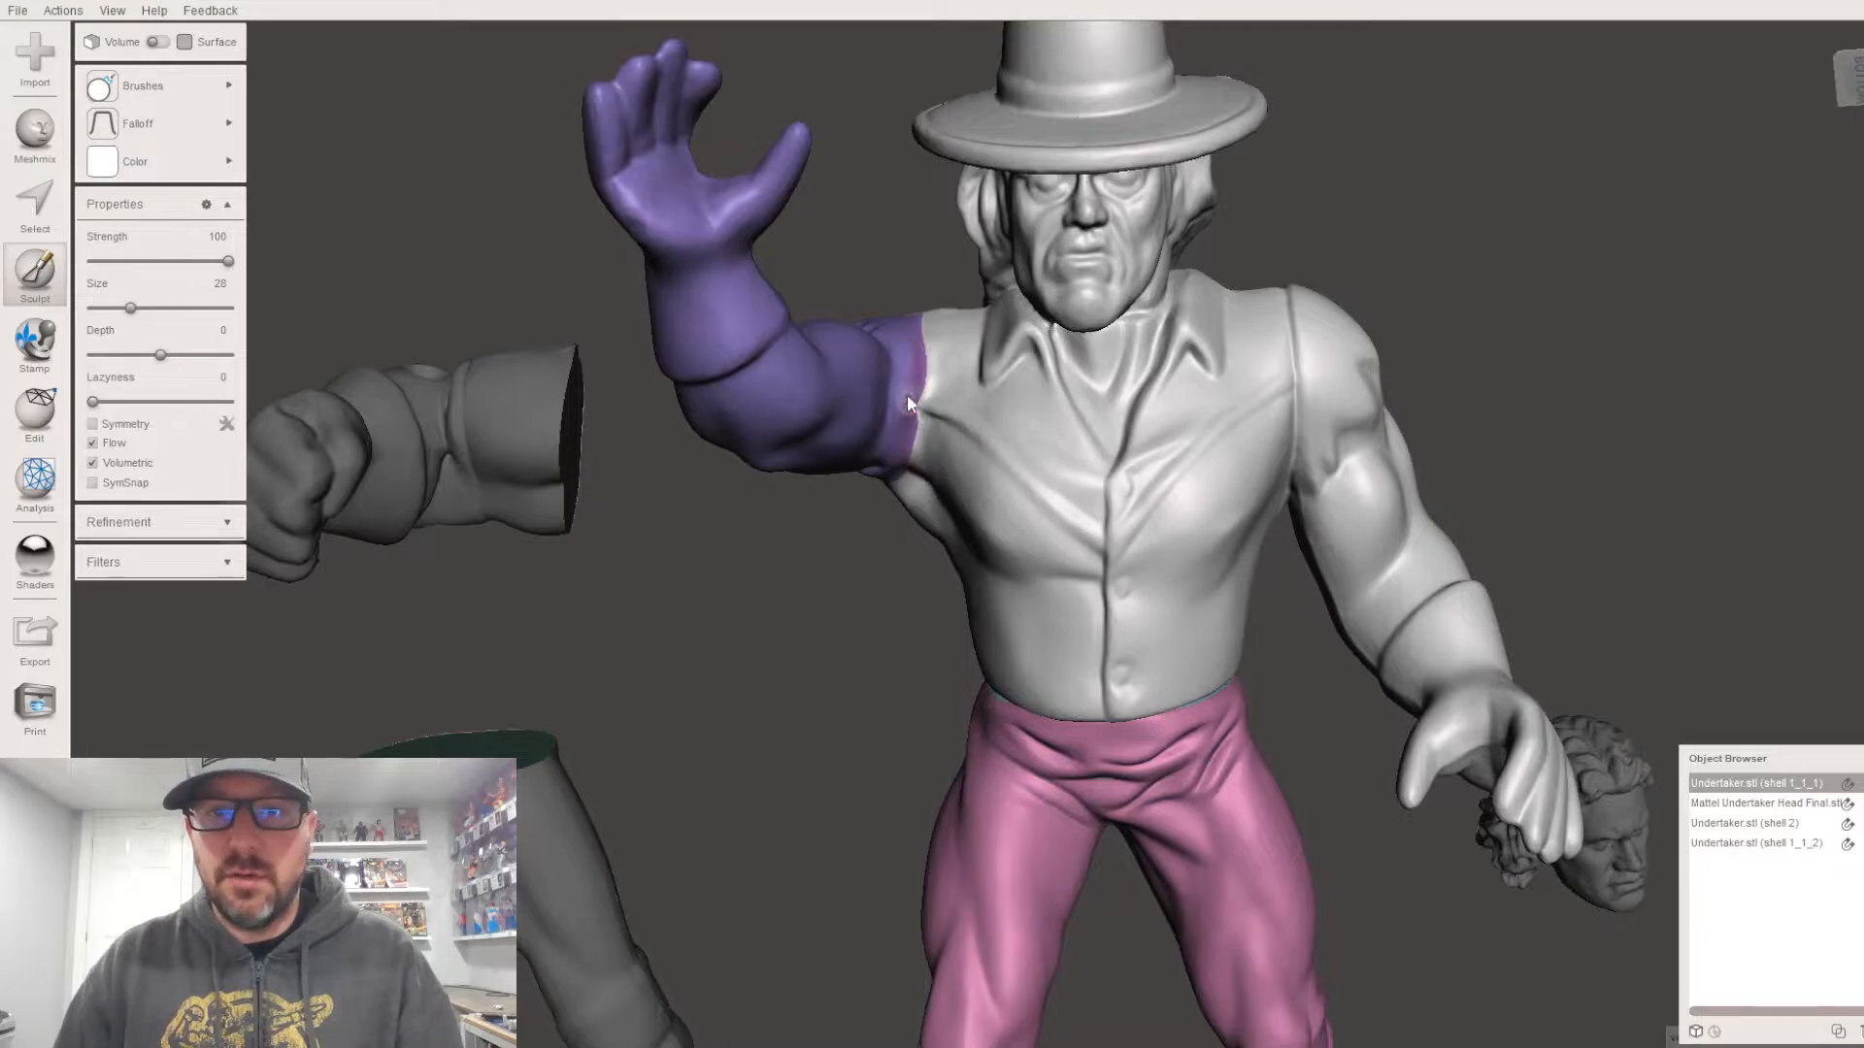
pyautogui.moveTo(864, 357); pyautogui.dragTo(915, 386)
pyautogui.moveTo(914, 387)
pyautogui.mouseDown(button='right')
pyautogui.moveTo(949, 399)
pyautogui.moveTo(925, 424)
pyautogui.moveTo(946, 579)
pyautogui.moveTo(977, 552)
pyautogui.moveTo(945, 654)
pyautogui.moveTo(755, 664)
pyautogui.moveTo(804, 498)
pyautogui.moveTo(864, 464)
pyautogui.moveTo(765, 322)
pyautogui.moveTo(784, 429)
pyautogui.mouseUp(button='right')
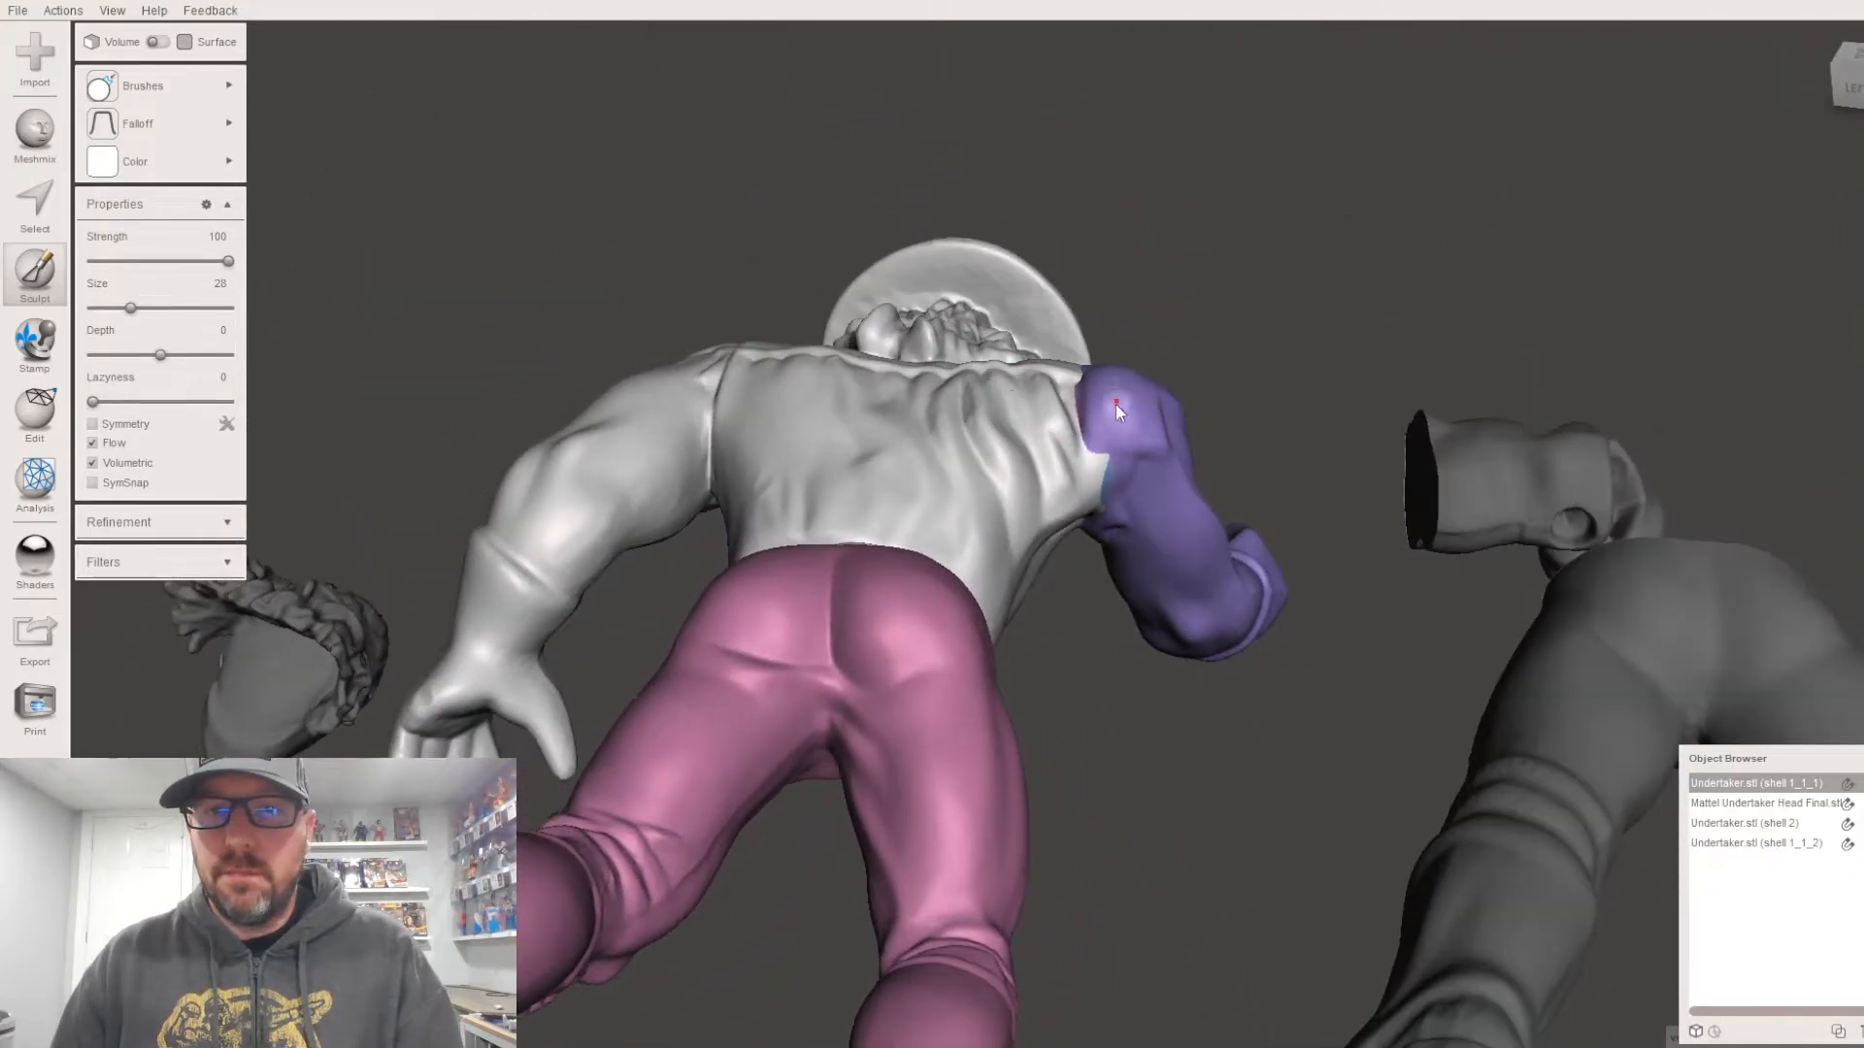
pyautogui.moveTo(1099, 415); pyautogui.dragTo(1136, 471, button='right')
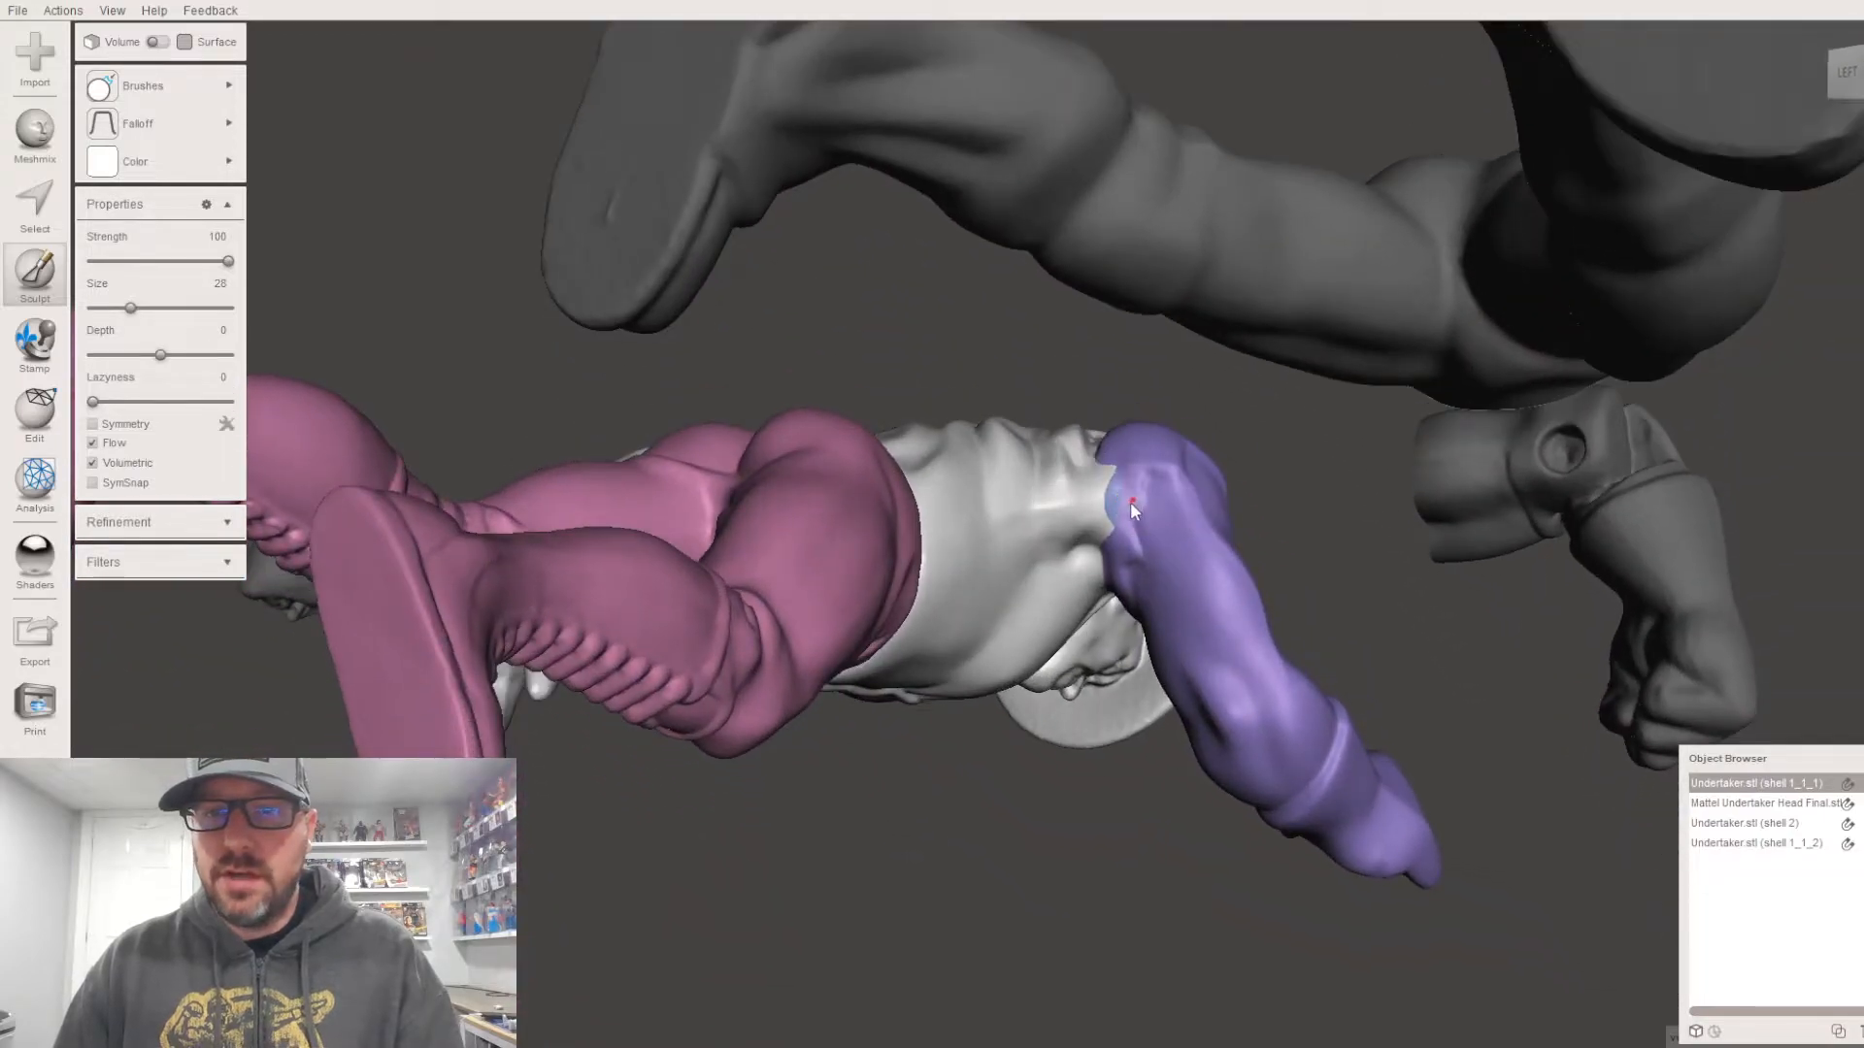
pyautogui.moveTo(1134, 565); pyautogui.dragTo(1041, 439, button='right')
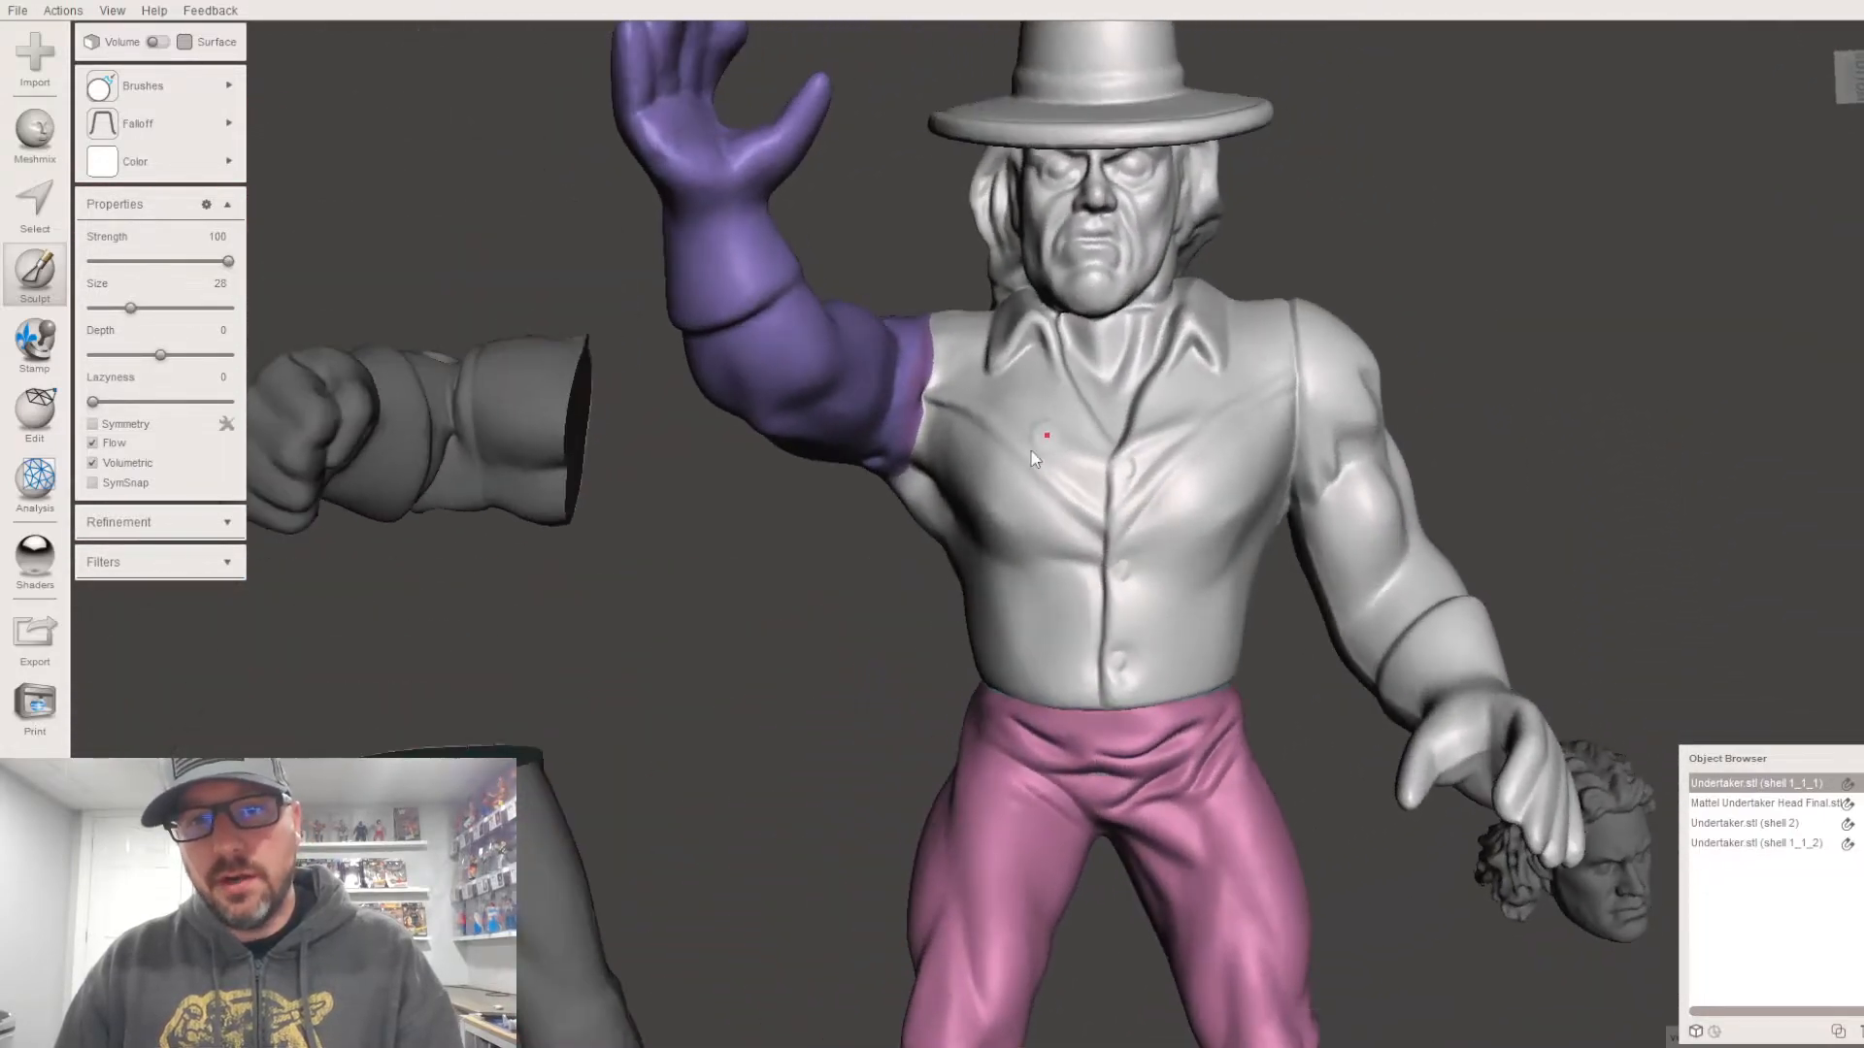
pyautogui.moveTo(908, 394); pyautogui.dragTo(867, 246, button='right')
pyautogui.scroll(-6, 878, 353)
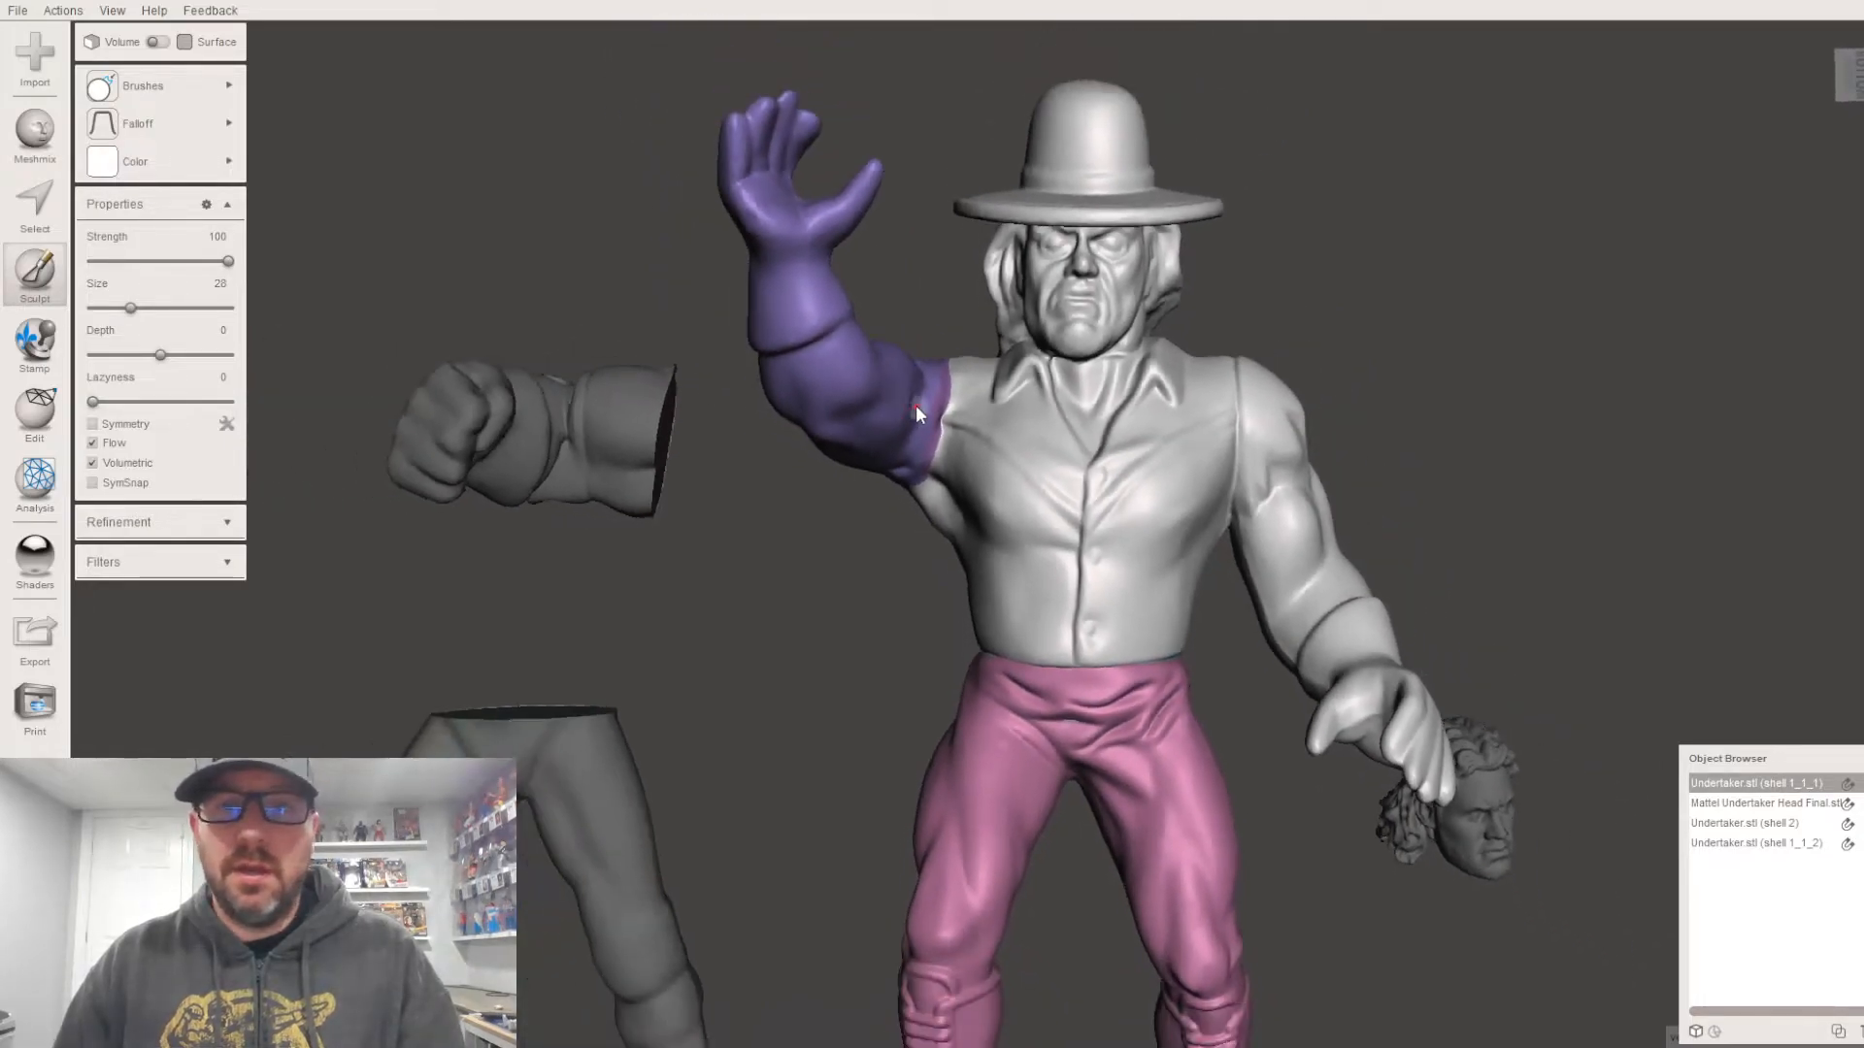
pyautogui.moveTo(924, 365); pyautogui.dragTo(918, 371, button='right')
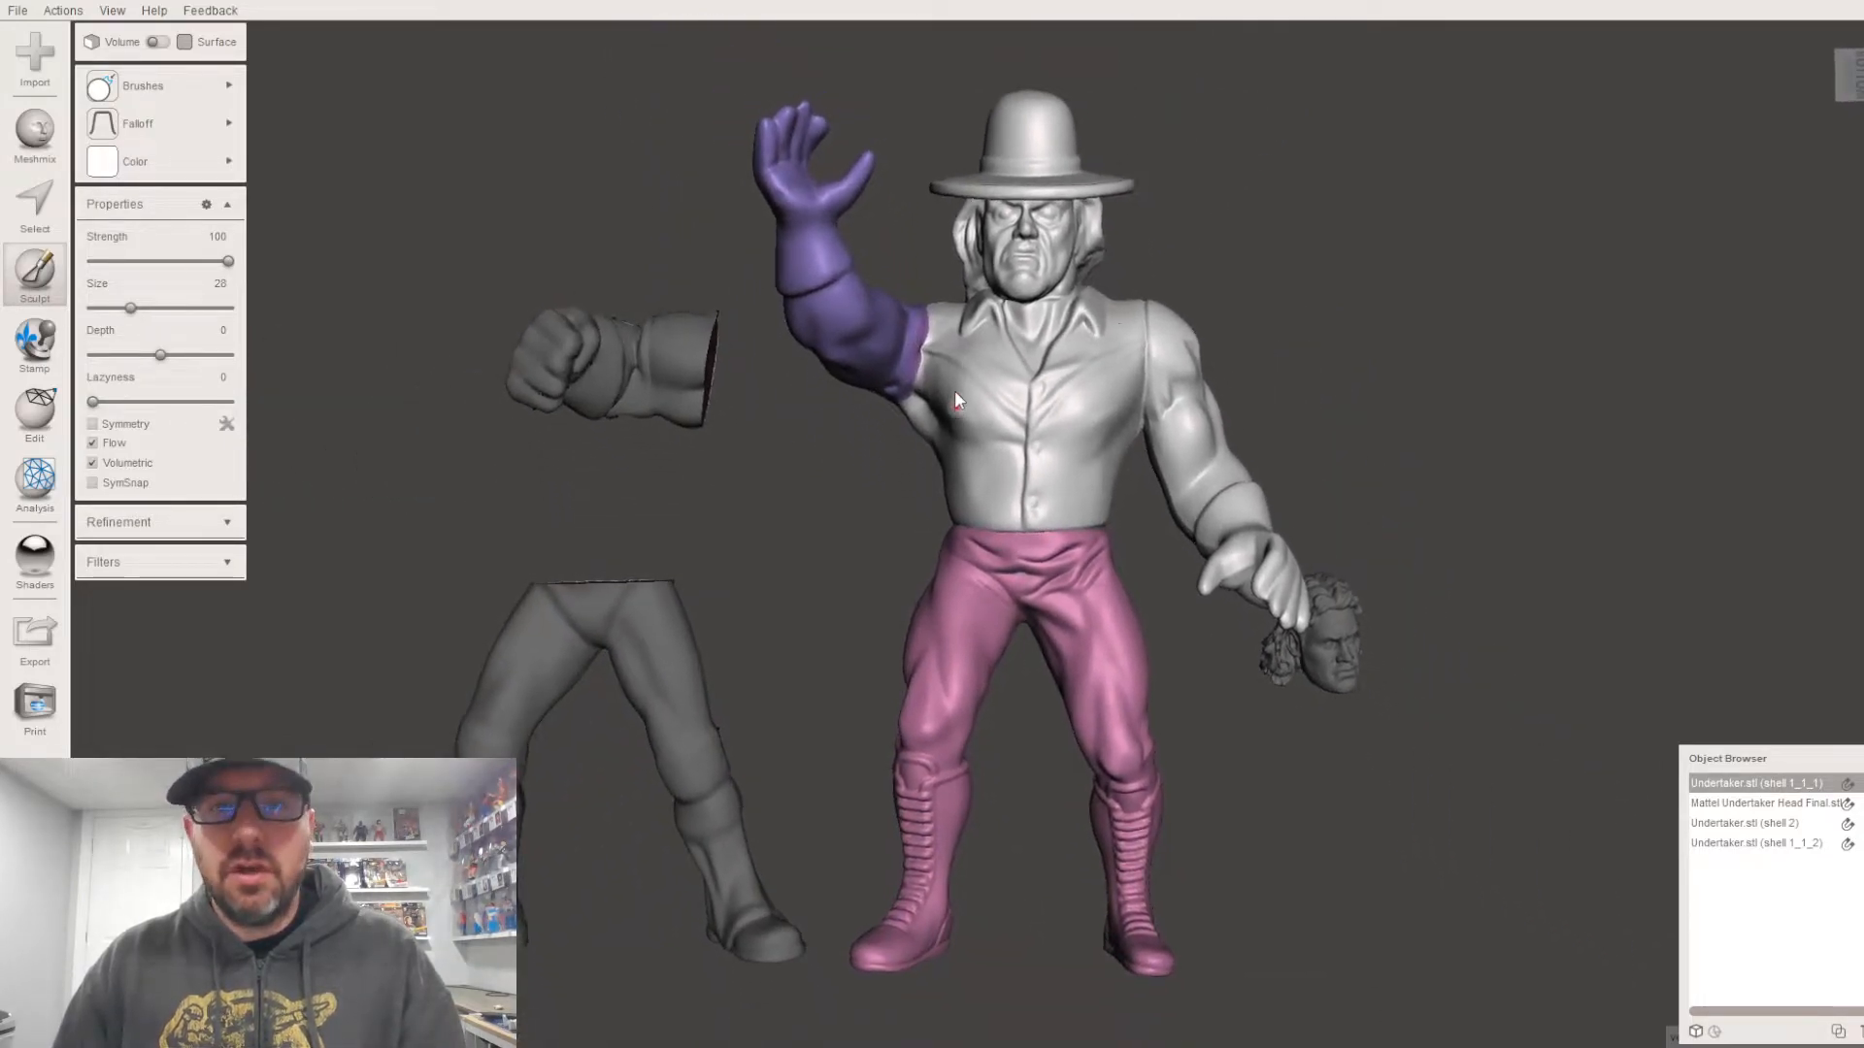
pyautogui.scroll(1, 1022, 500)
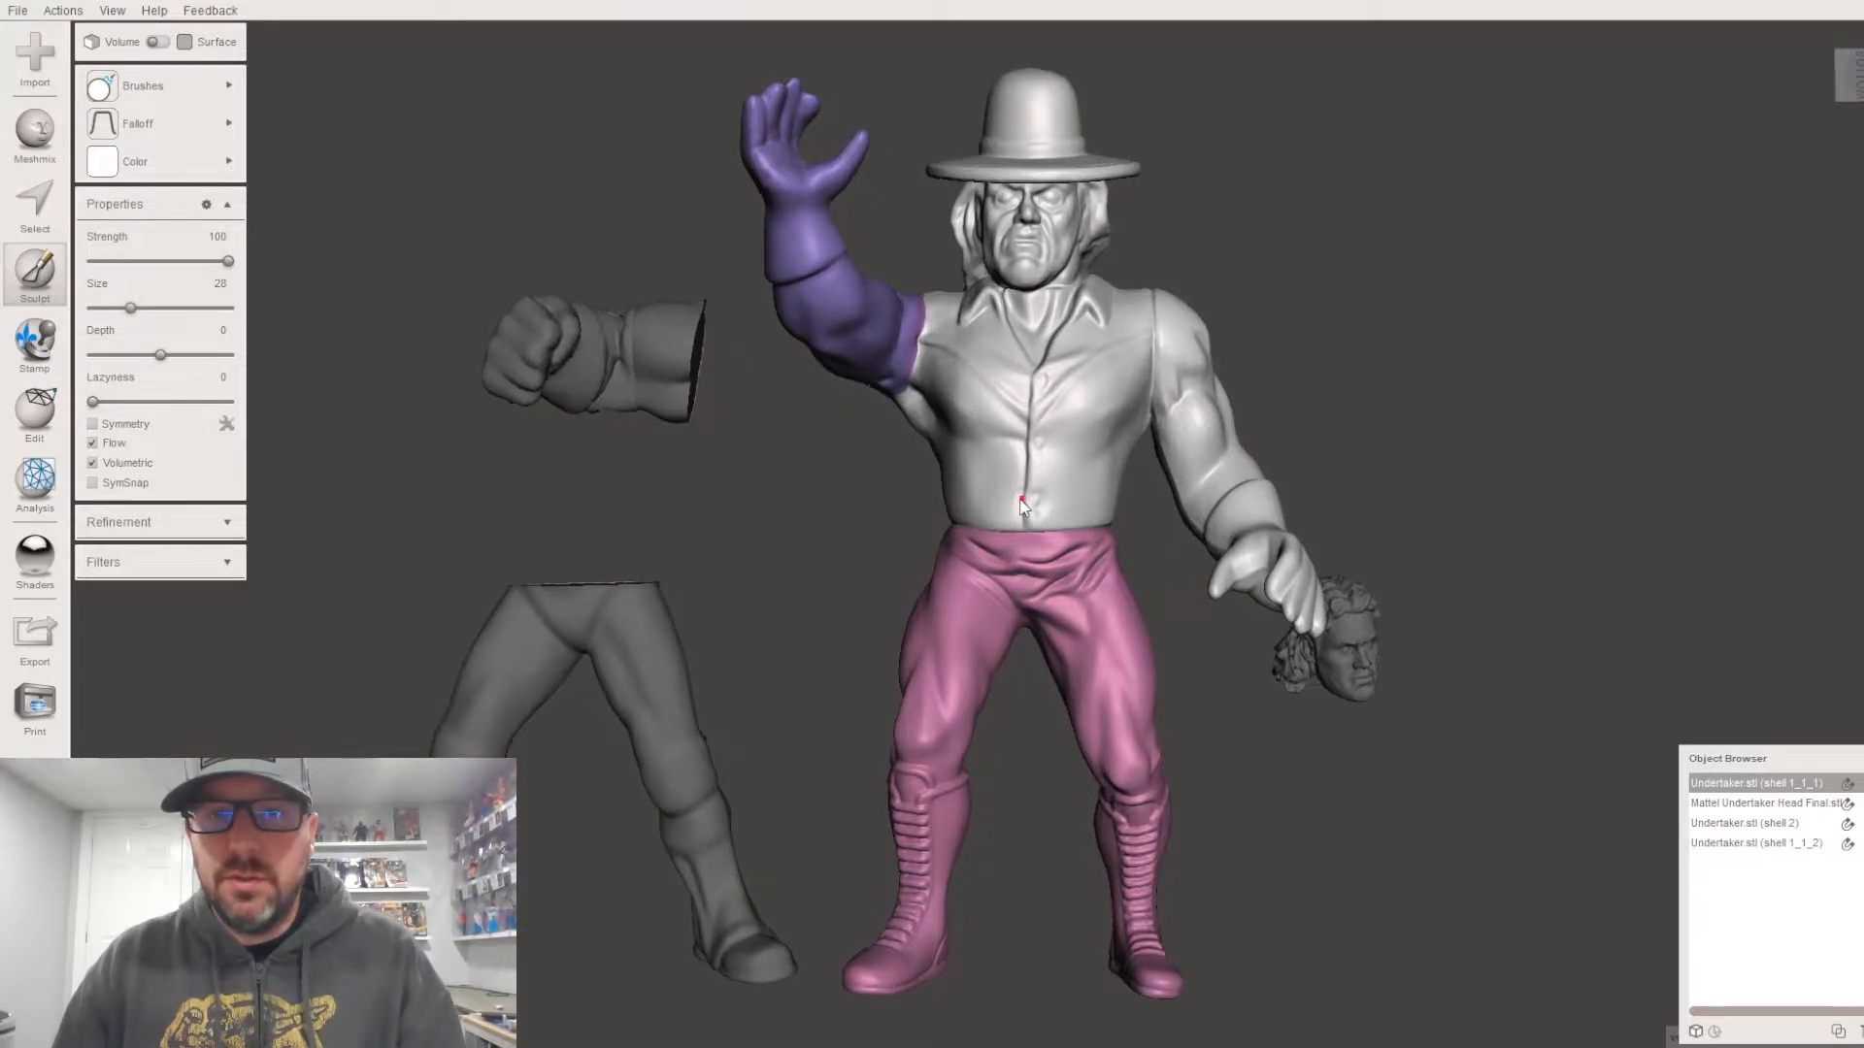
pyautogui.scroll(1, 1021, 501)
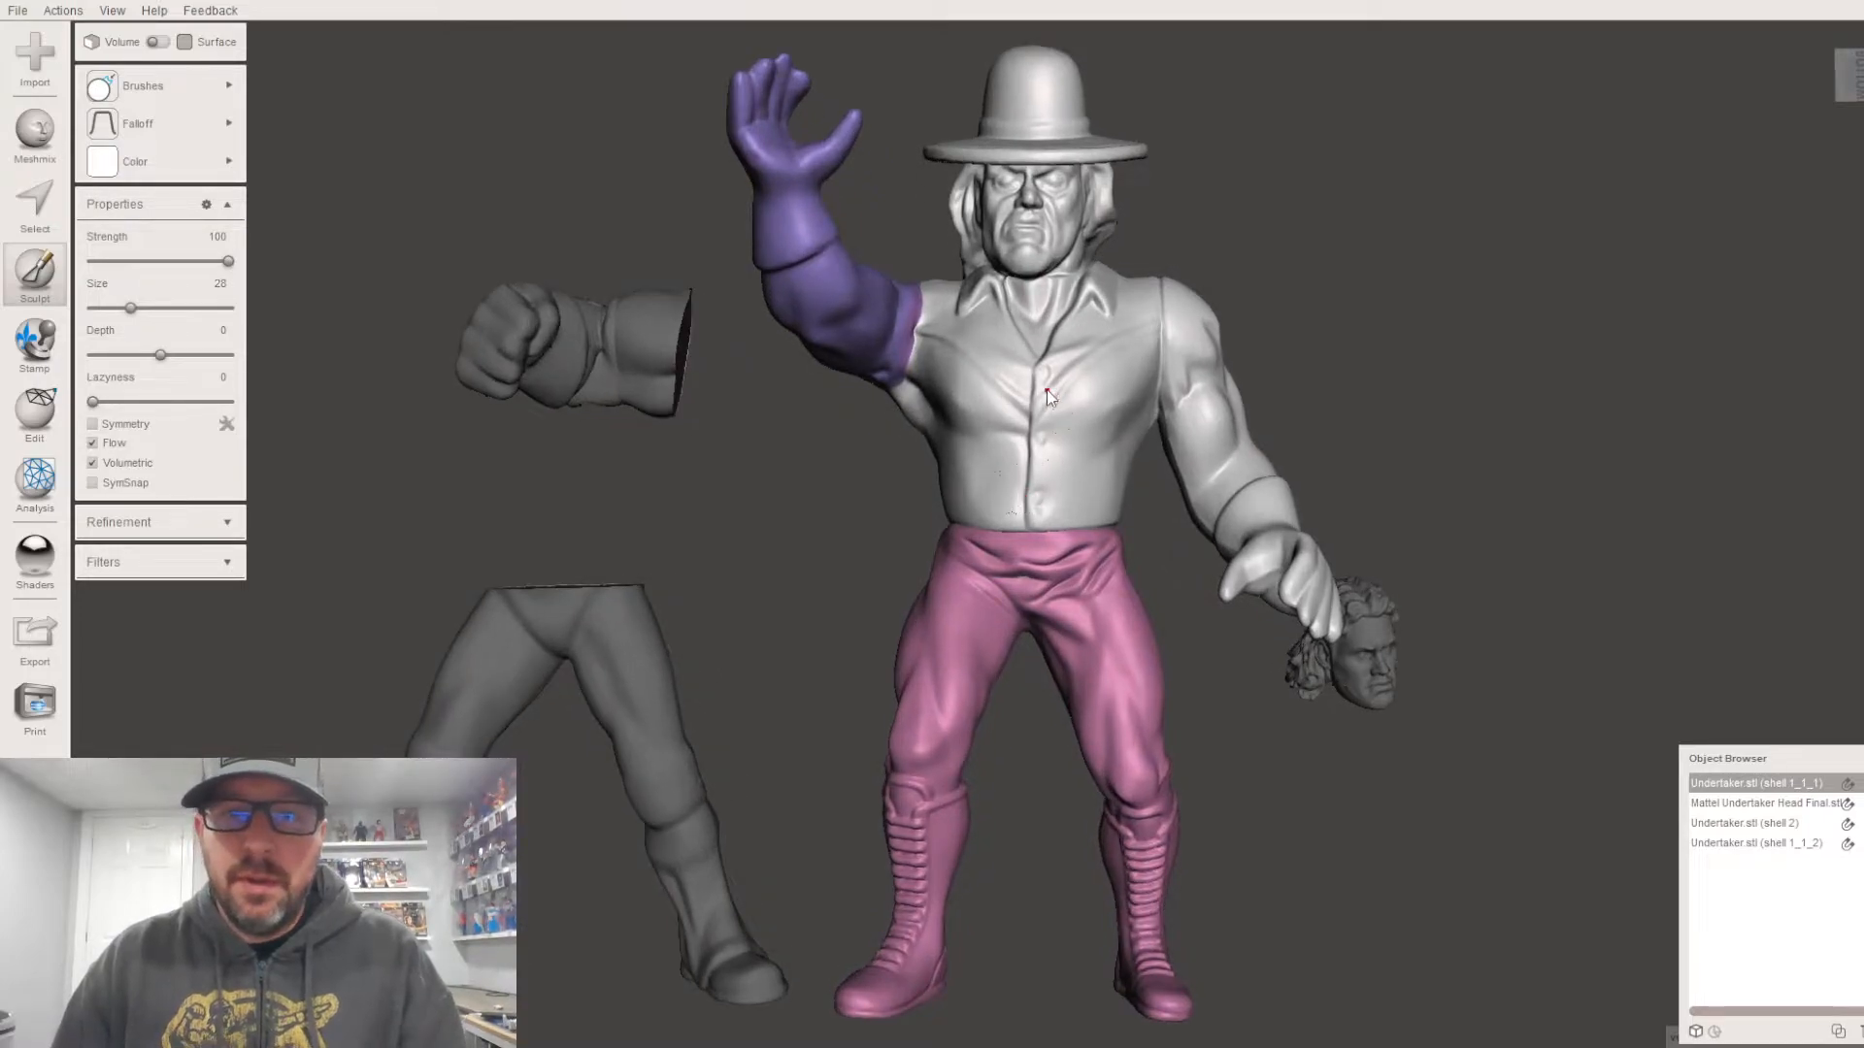
pyautogui.moveTo(1046, 376); pyautogui.dragTo(1046, 373, button='right')
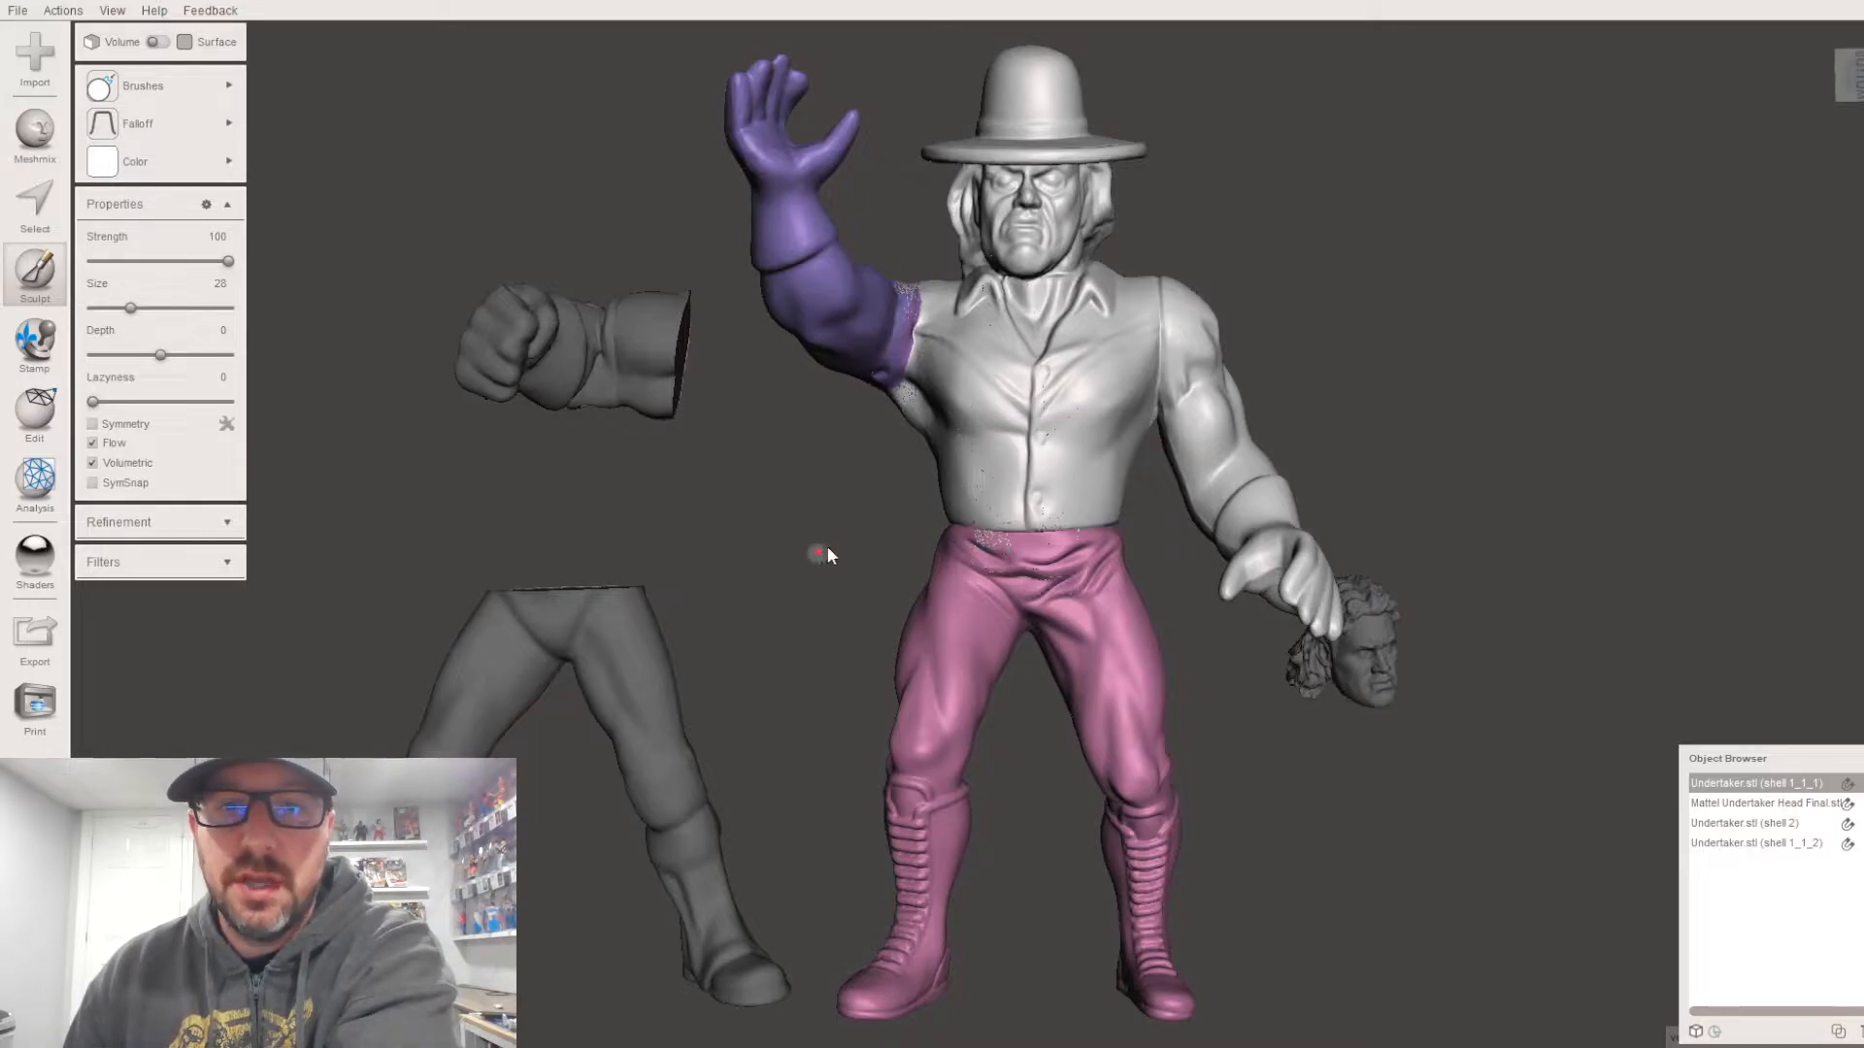
# - Check the torso and the waist seam of the combined figure up close and at full height
pyautogui.scroll(5, 917, 529)
pyautogui.moveTo(924, 399); pyautogui.dragTo(935, 445, button='middle')
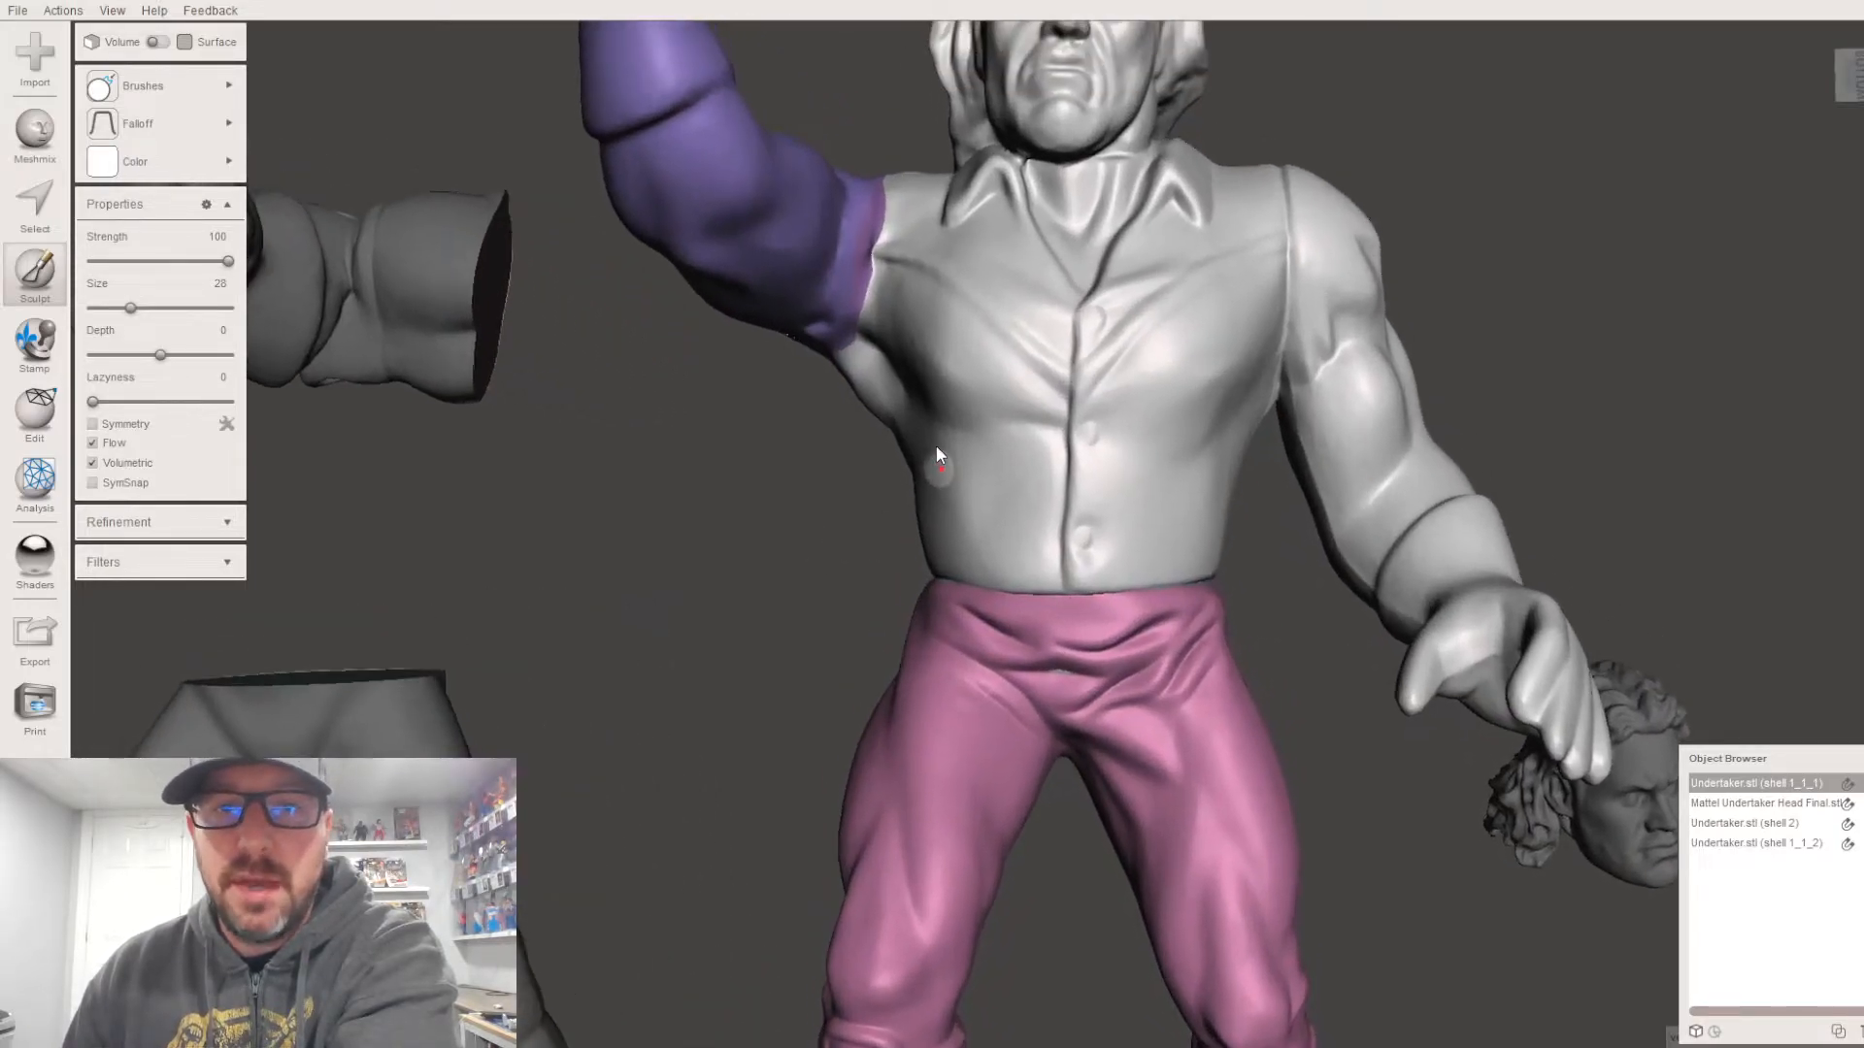
pyautogui.scroll(-5, 1302, 571)
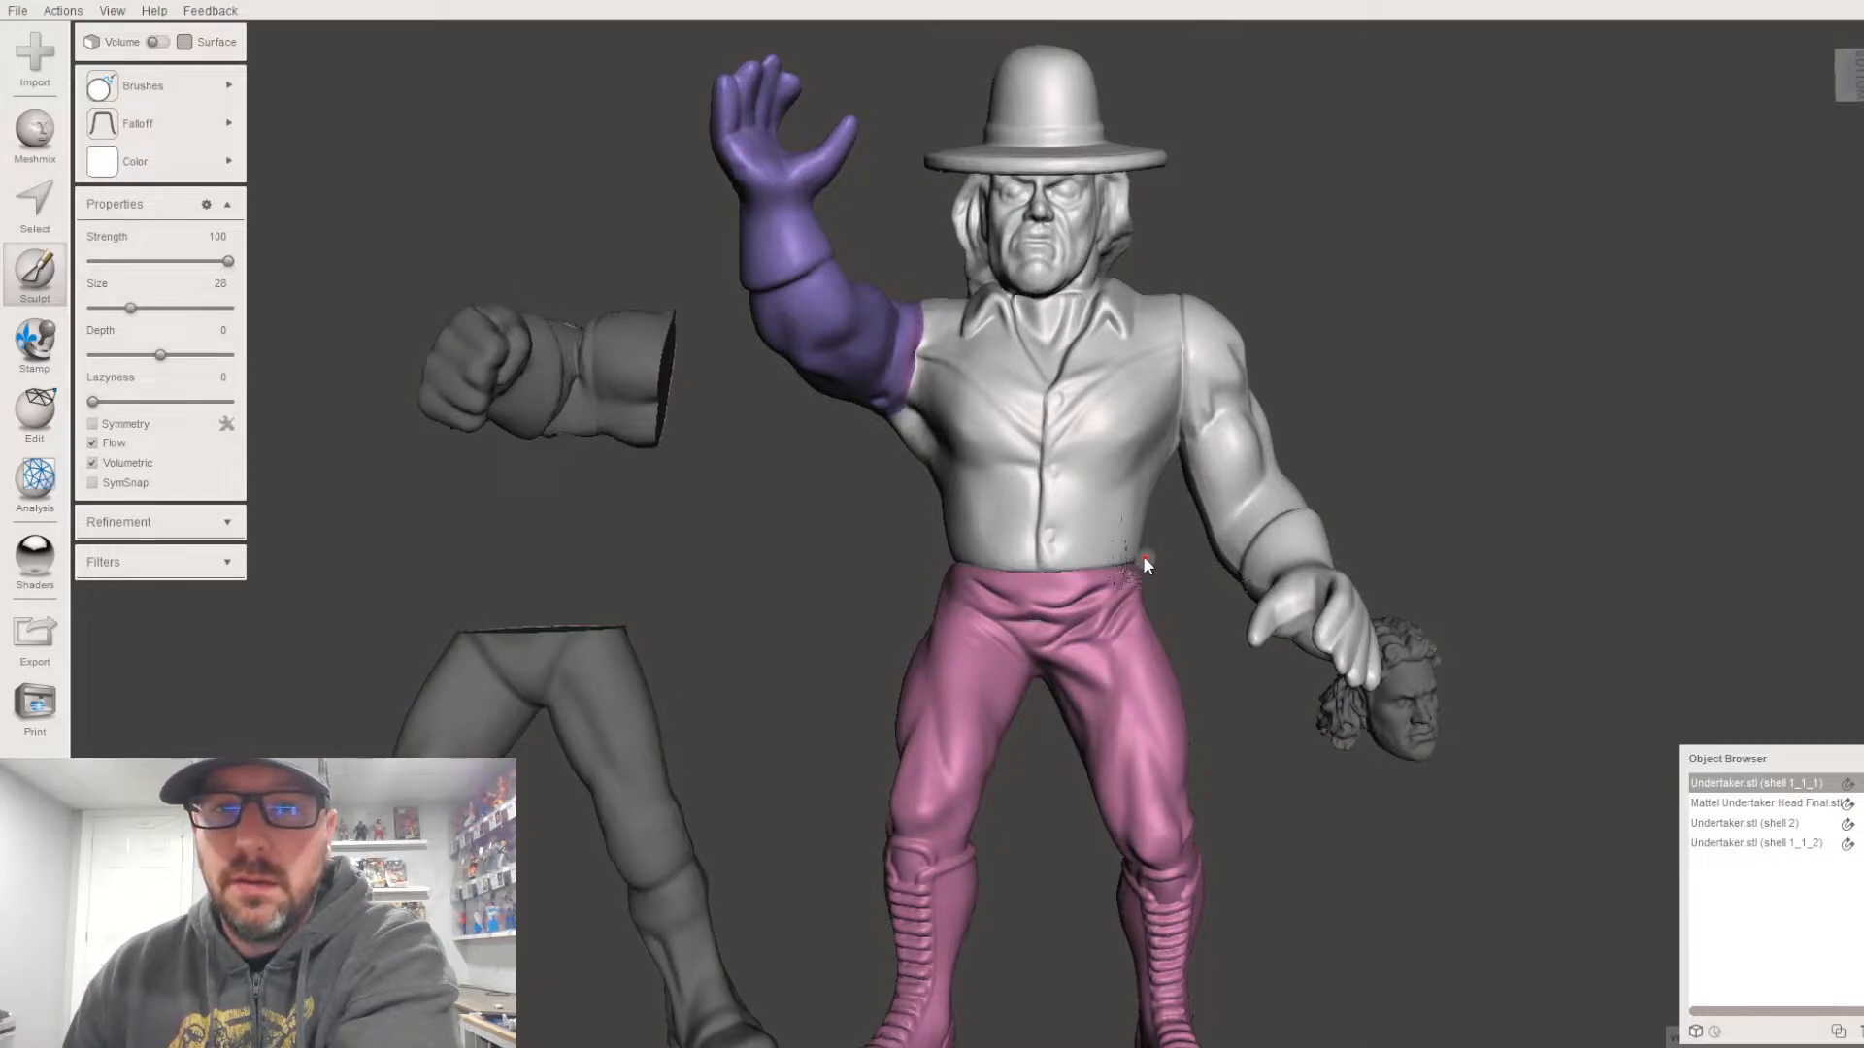
pyautogui.moveTo(1143, 555); pyautogui.dragTo(1111, 574, button='right')
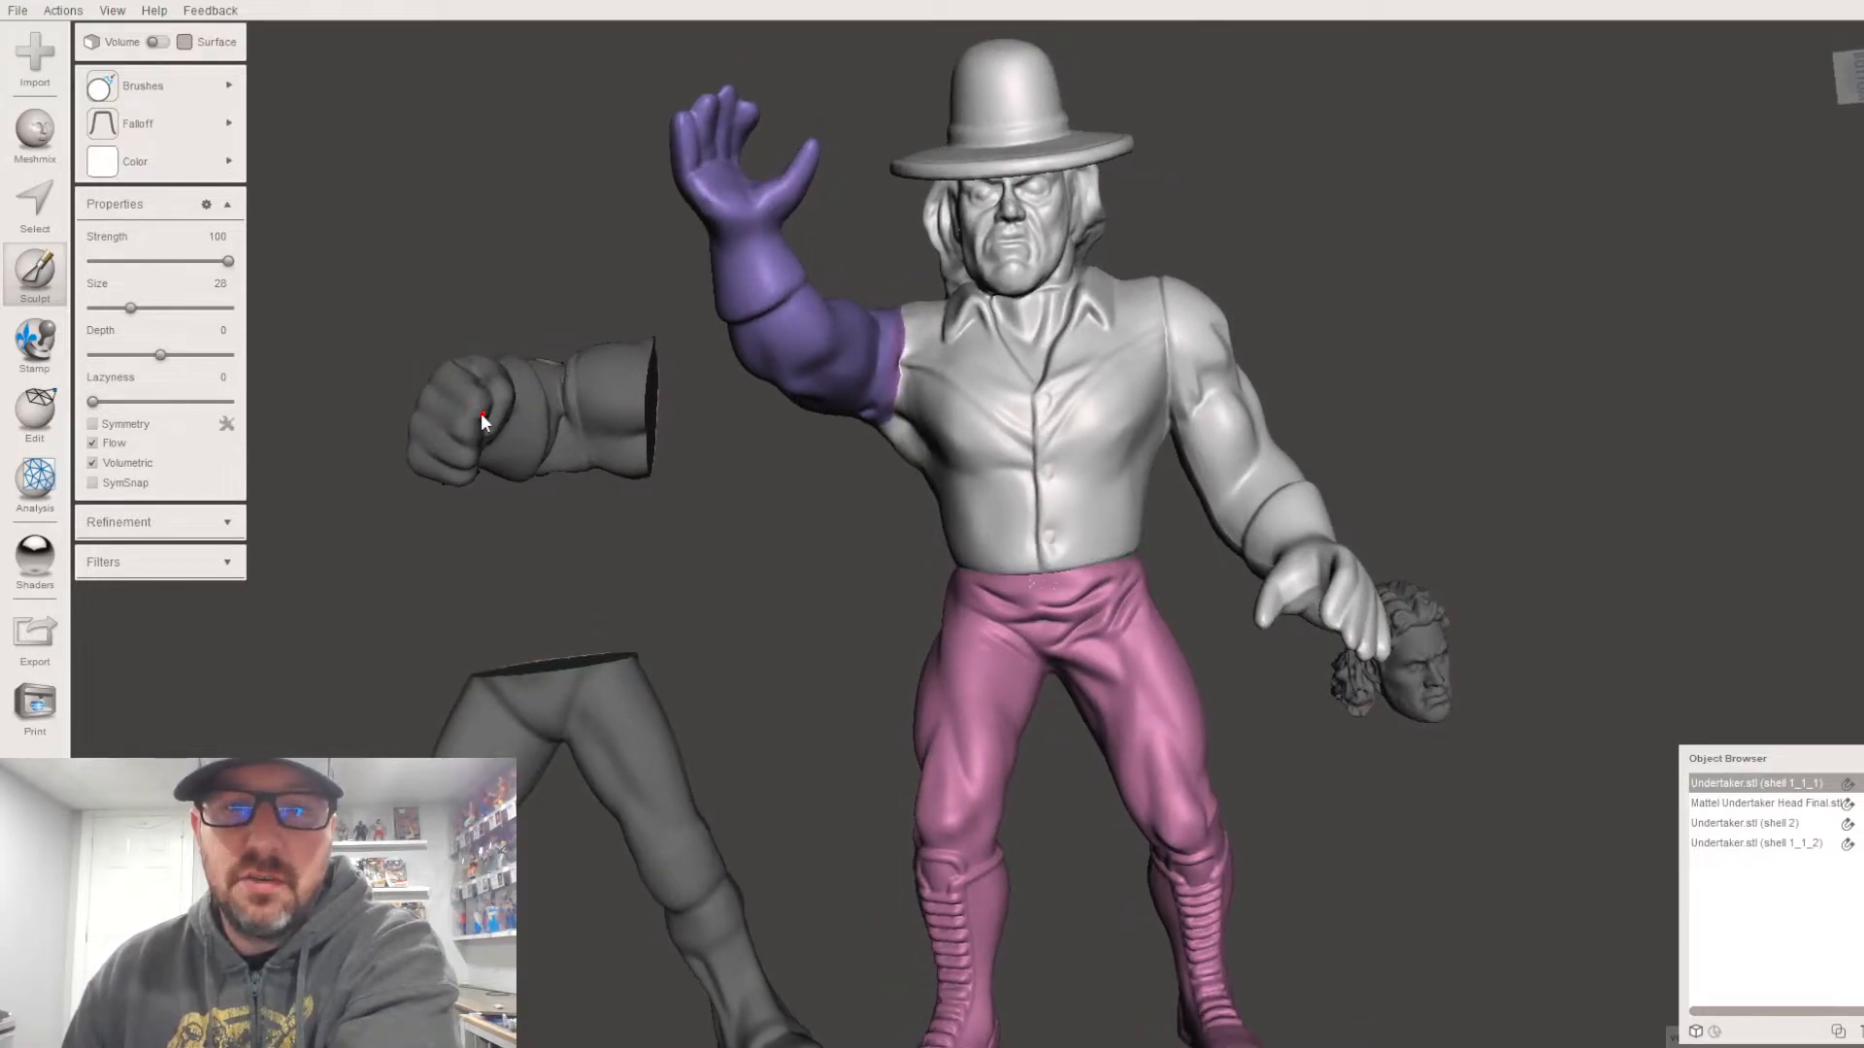
# - Select the detached fist arm, view it alongside the rebuilt figure, and reselect the combined Undertaker body
pyautogui.click(1747, 843)
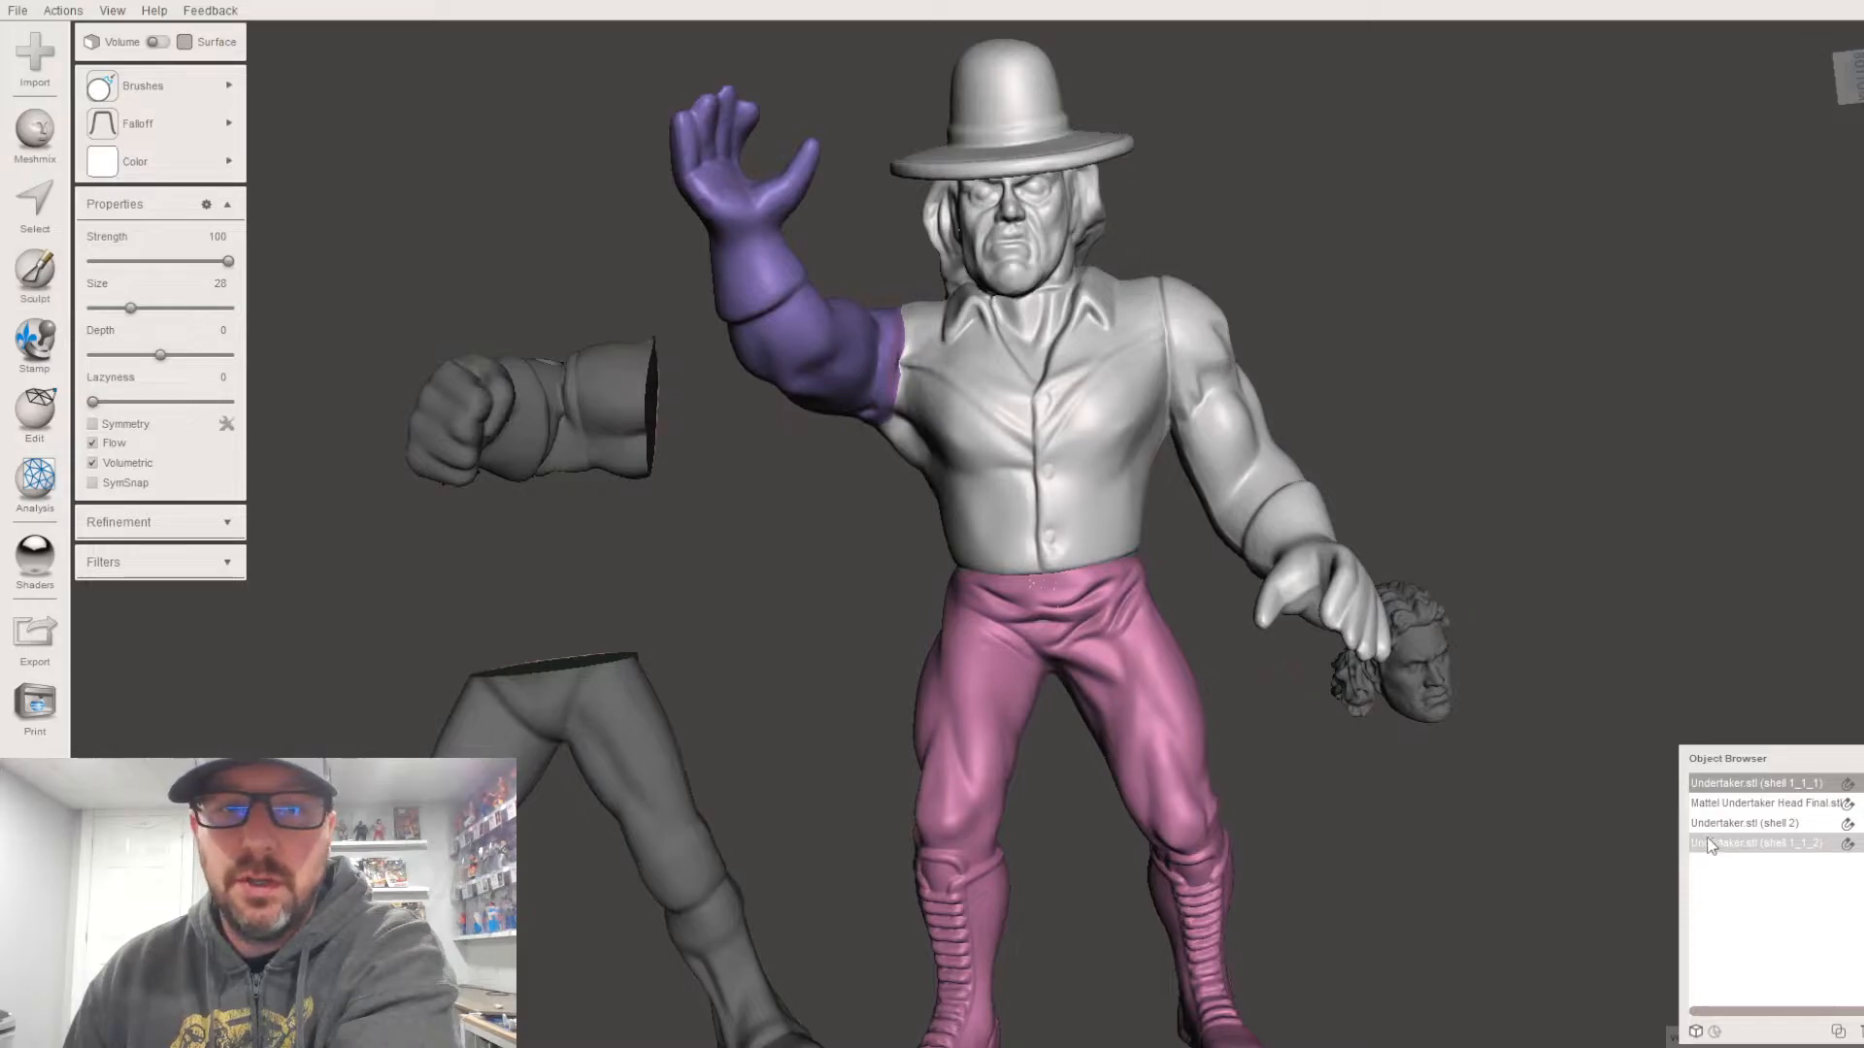
pyautogui.moveTo(523, 419); pyautogui.dragTo(1182, 630, button='right')
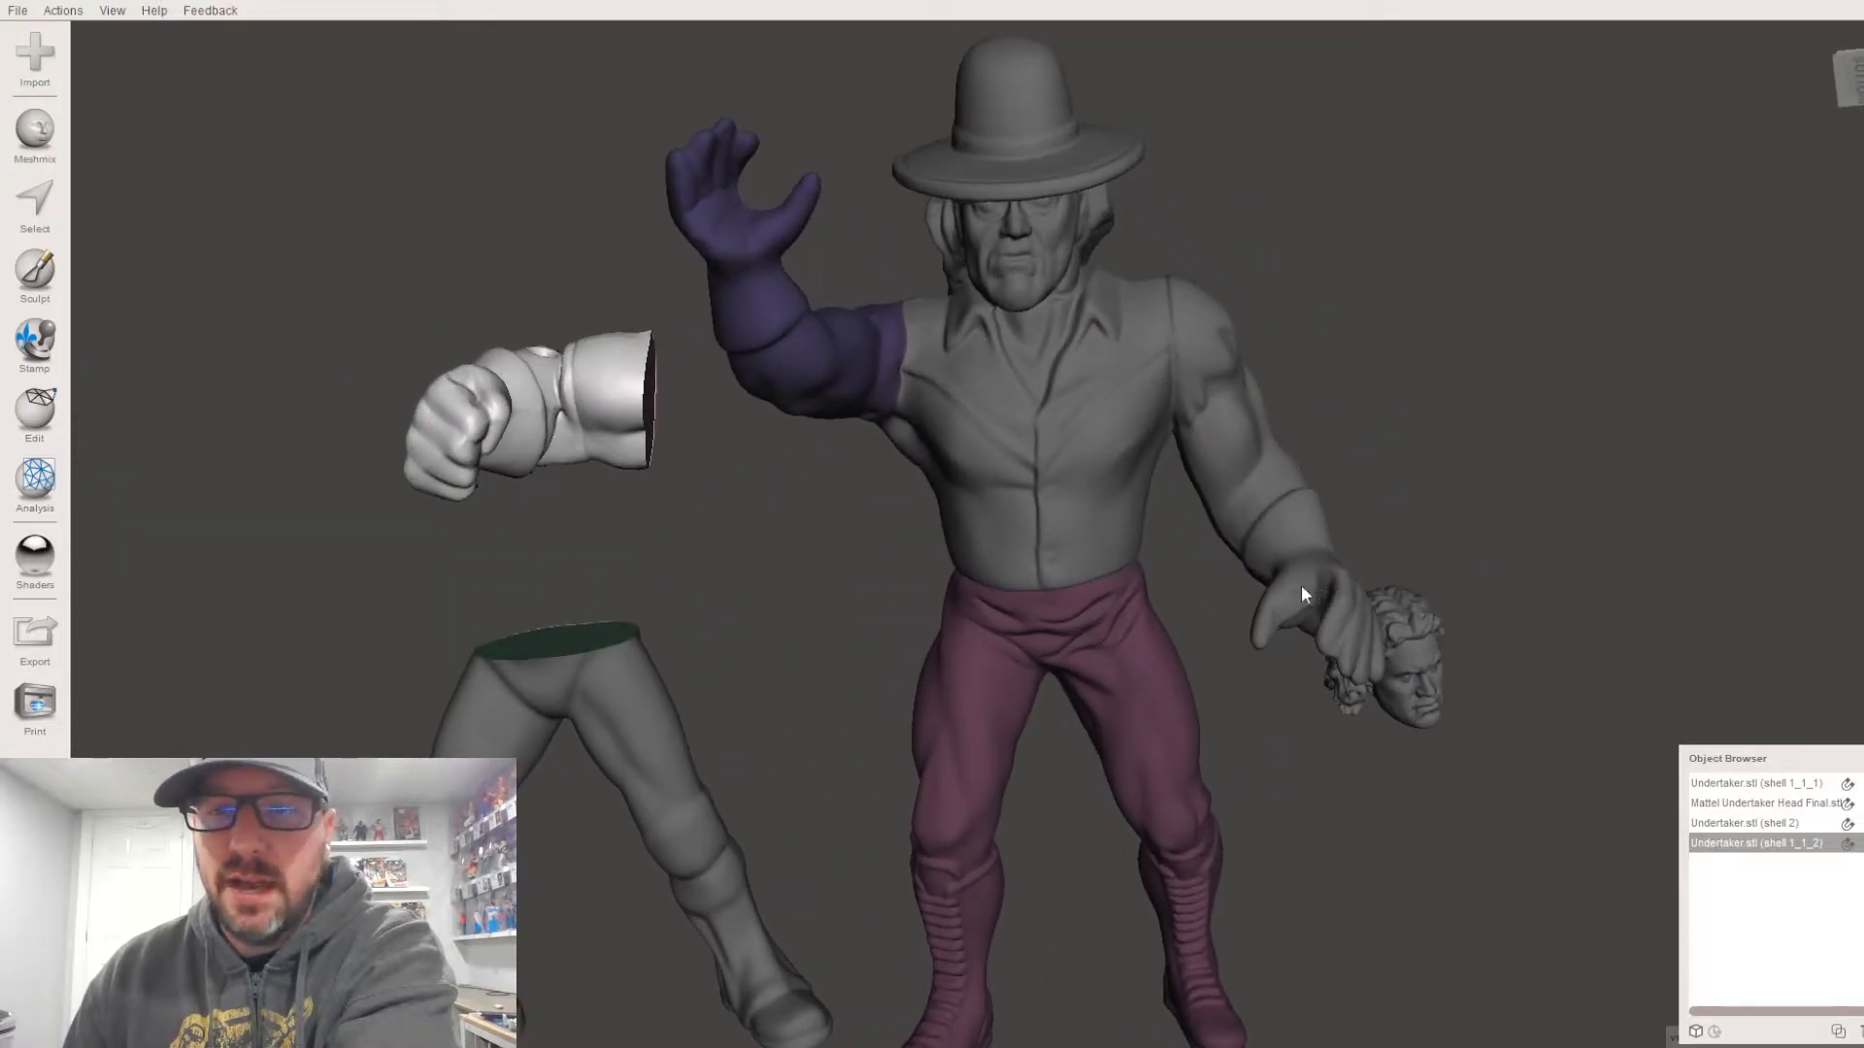
pyautogui.moveTo(1308, 599); pyautogui.dragTo(1323, 498, button='right')
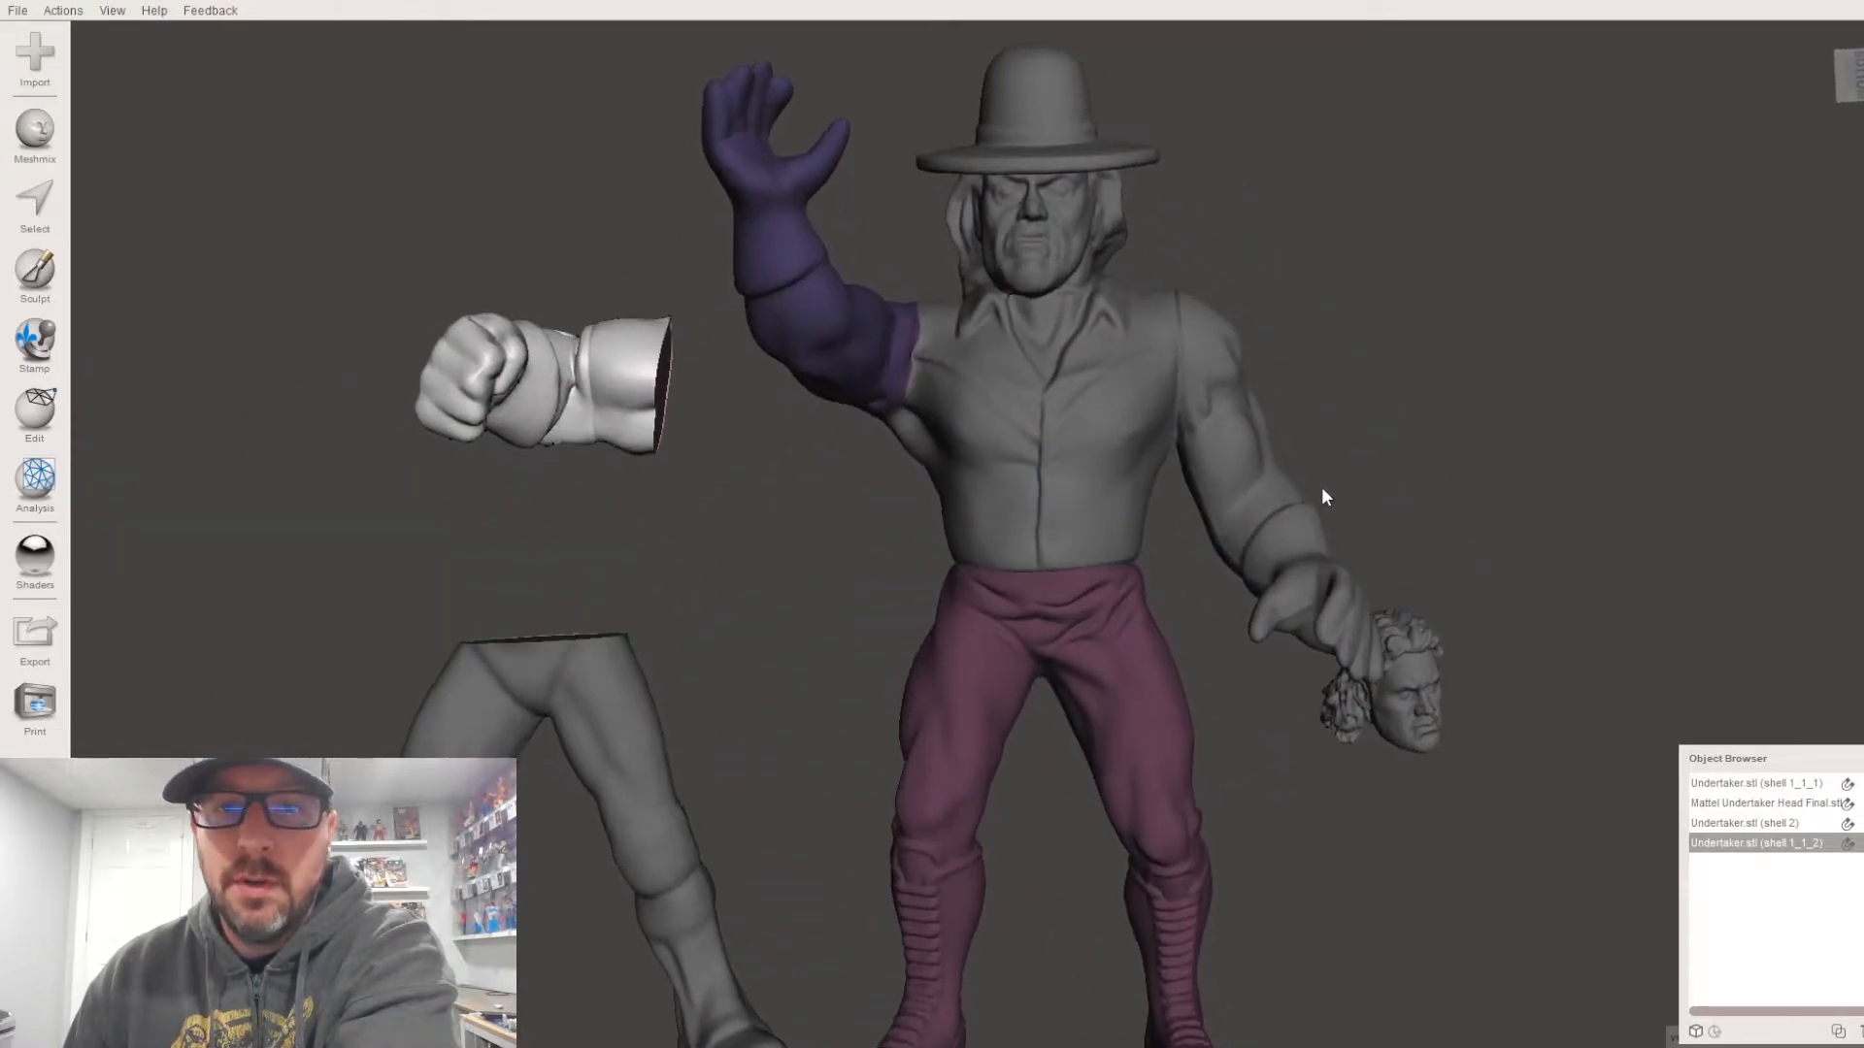
pyautogui.moveTo(1298, 644); pyautogui.dragTo(1280, 563, button='right')
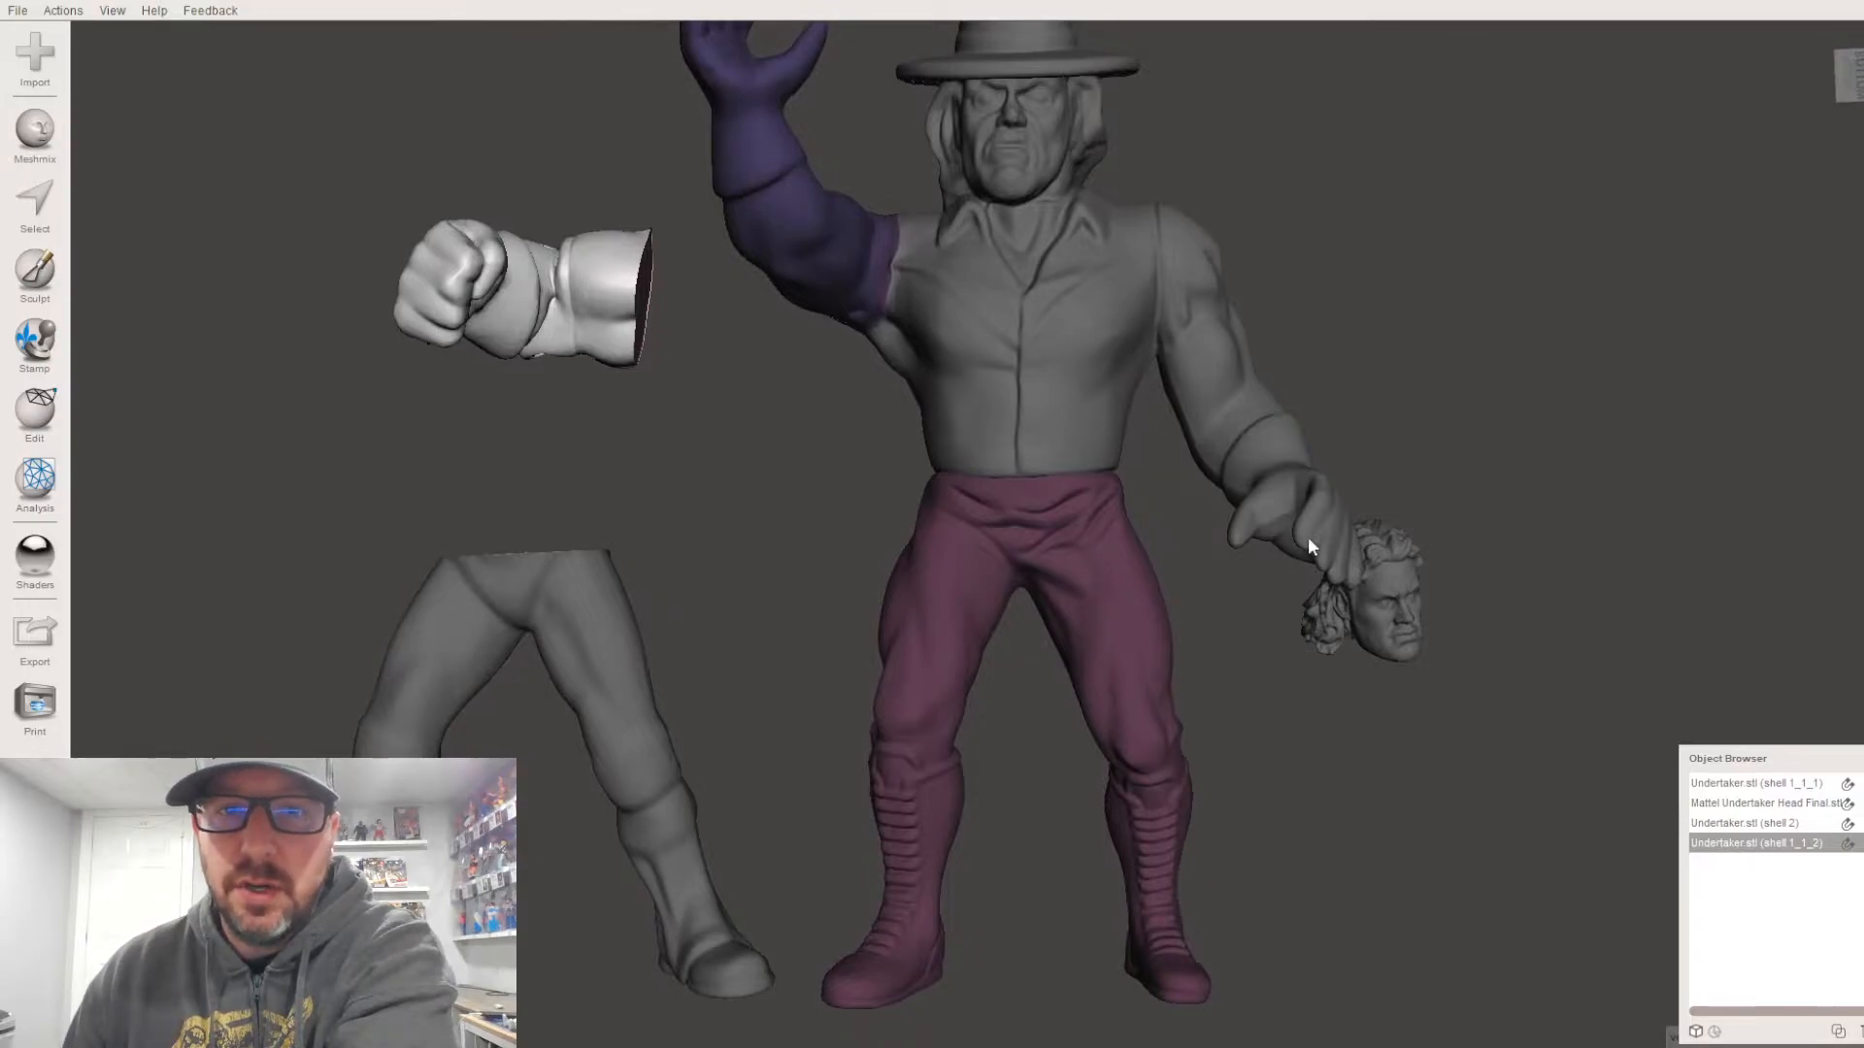
pyautogui.moveTo(1090, 415); pyautogui.dragTo(1085, 378, button='right')
pyautogui.click(1084, 378)
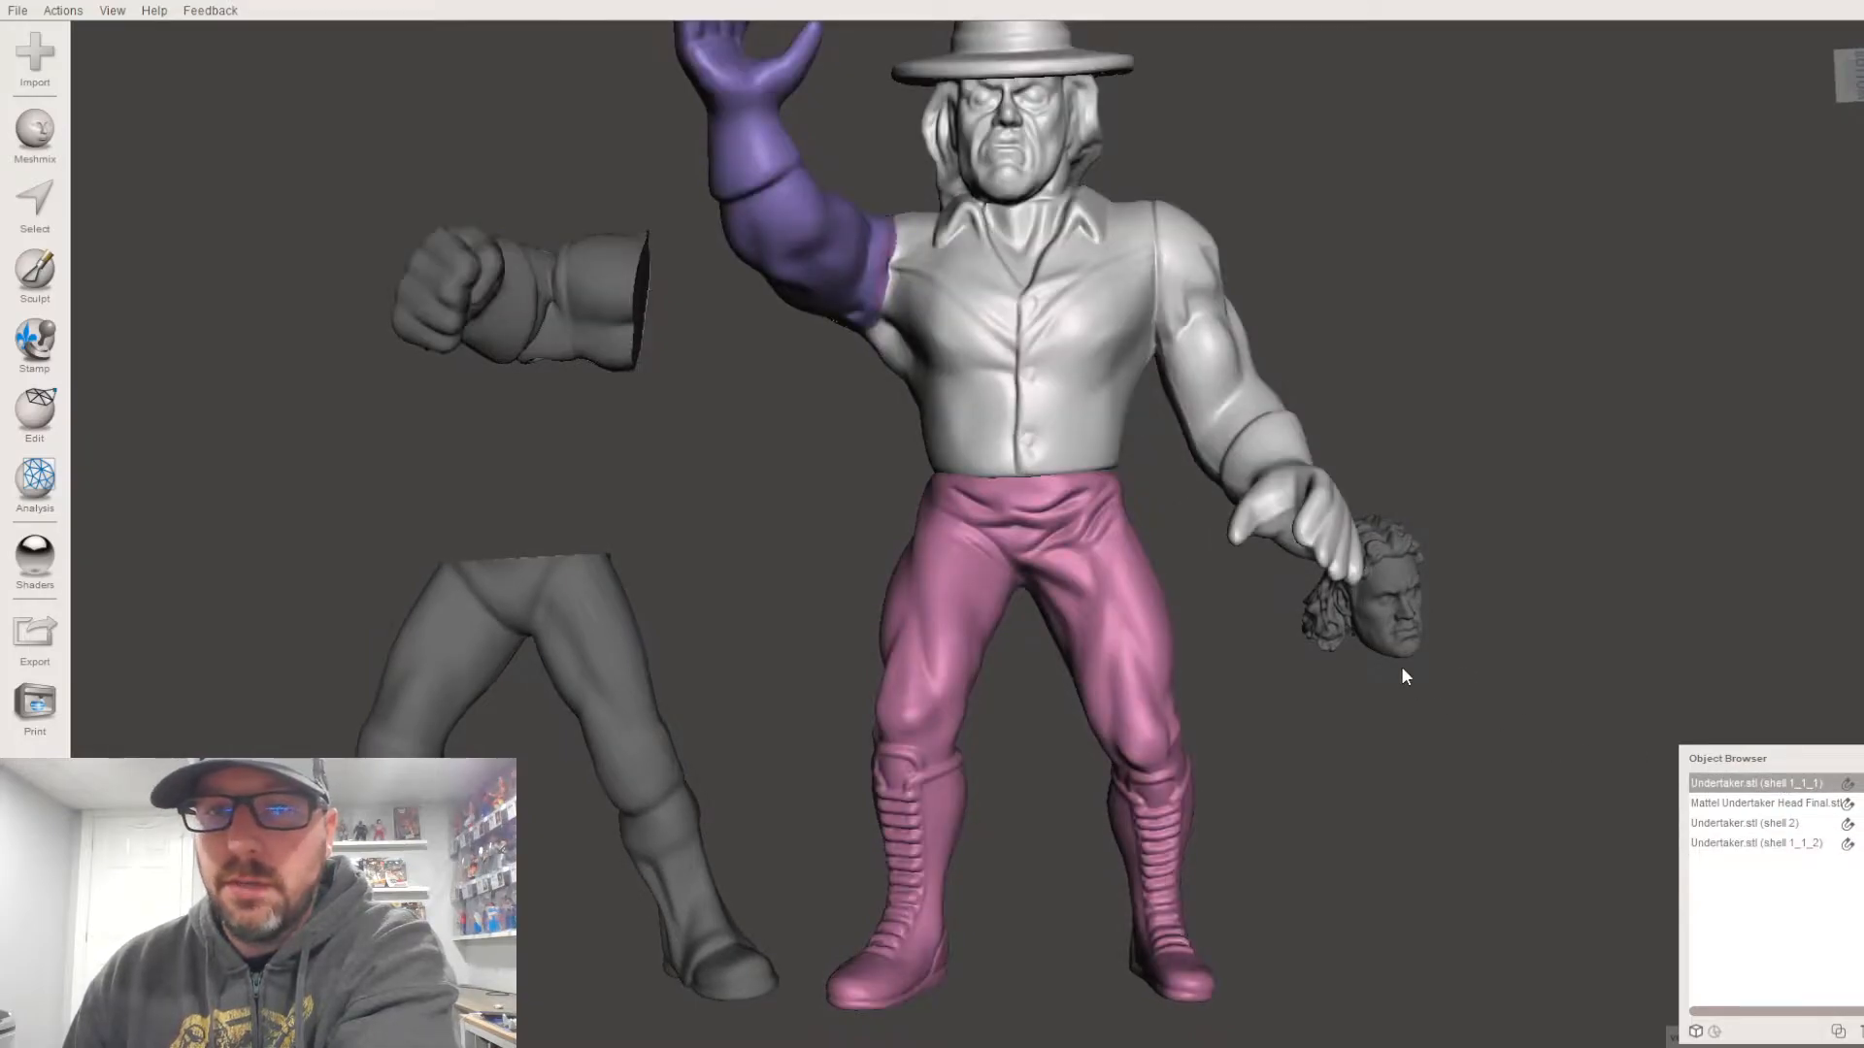
pyautogui.moveTo(1401, 665); pyautogui.dragTo(1384, 693, button='right')
pyautogui.scroll(-3, 1358, 685)
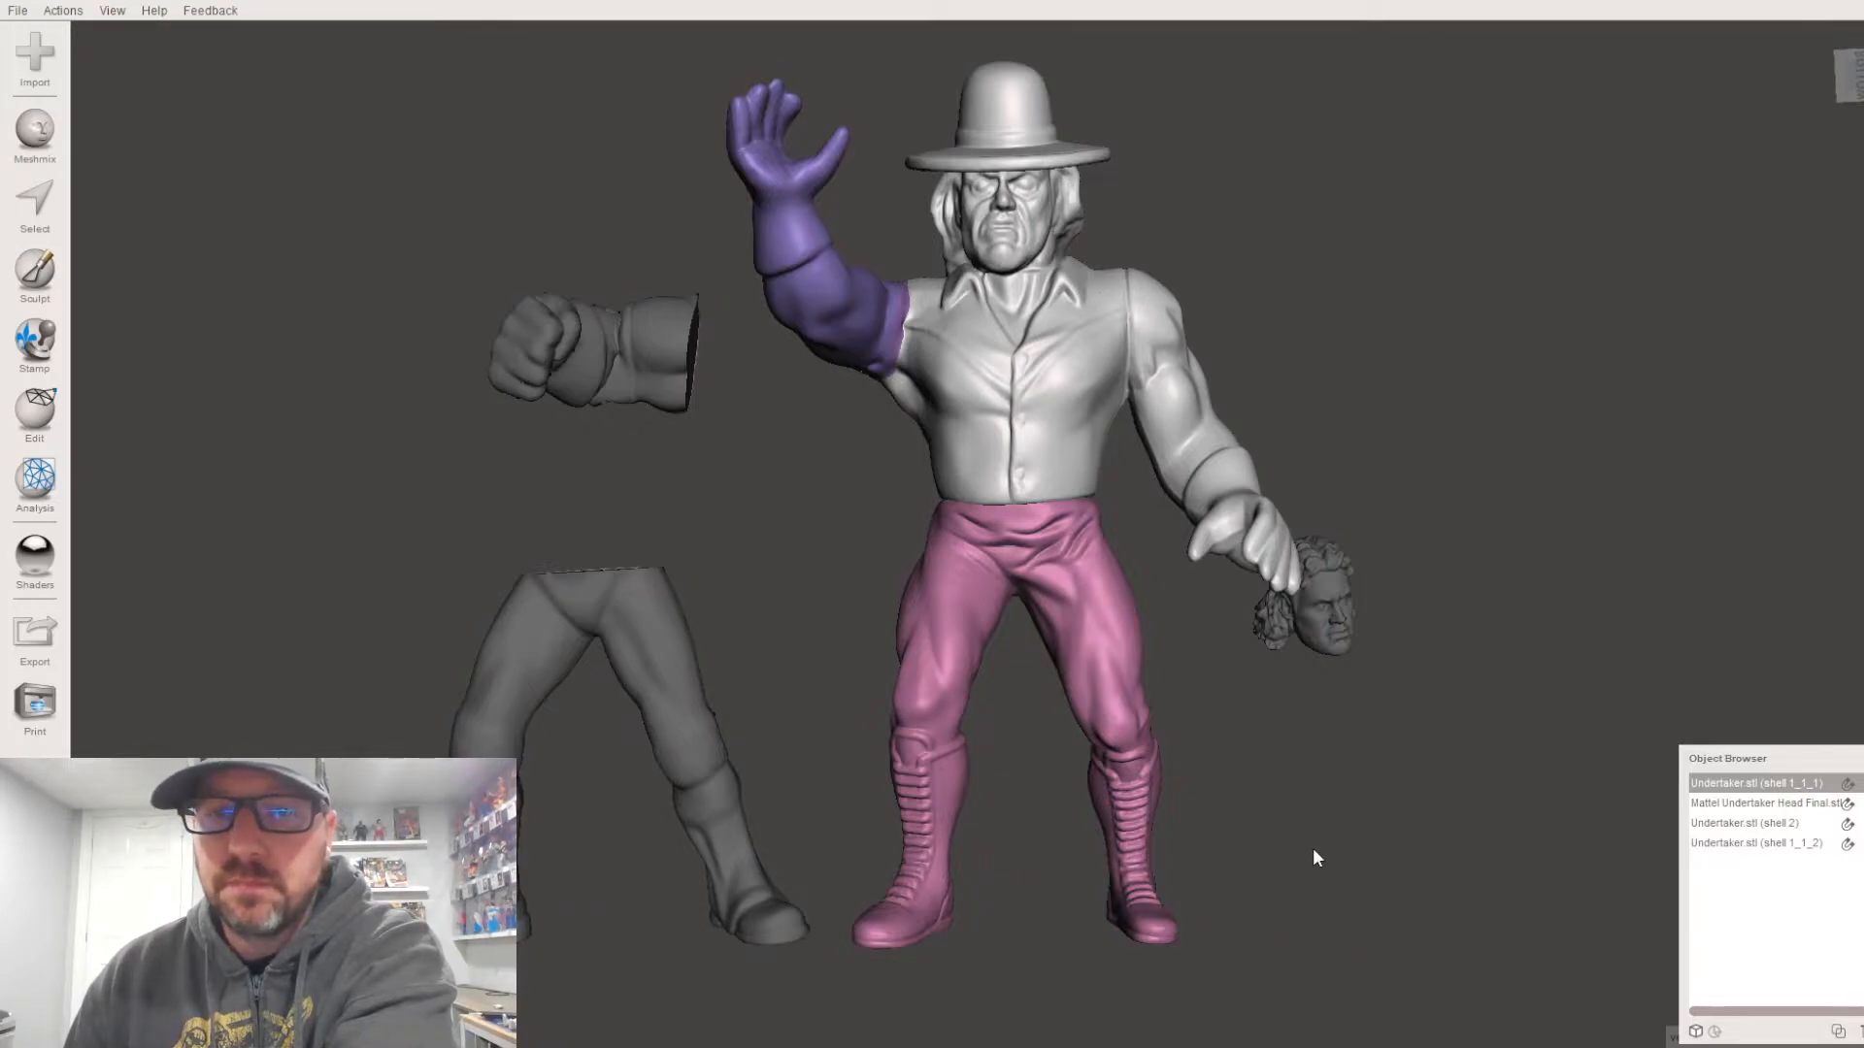
pyautogui.moveTo(1314, 744); pyautogui.dragTo(1089, 437, button='right')
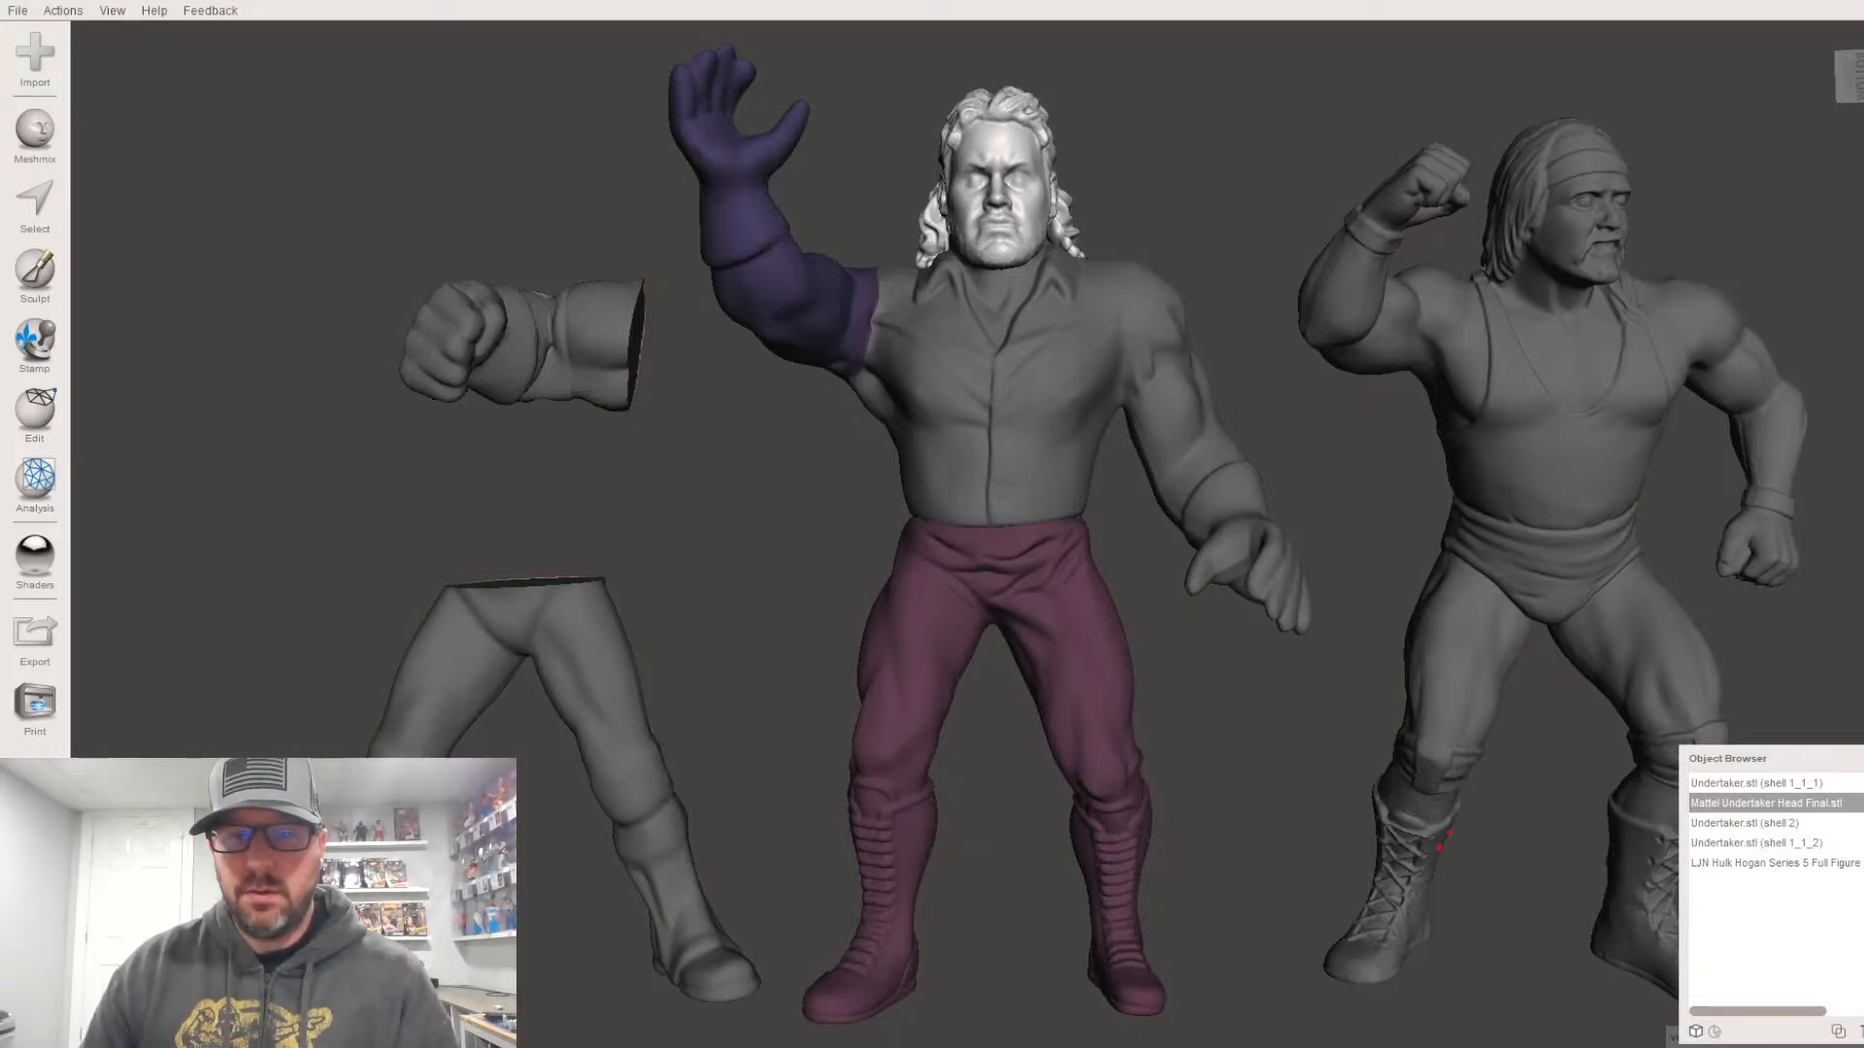
# - Inspect the Undertaker body with its replacement head beside the Hulk Hogan figure, focusing on the neck and torso
pyautogui.scroll(1, 1049, 777)
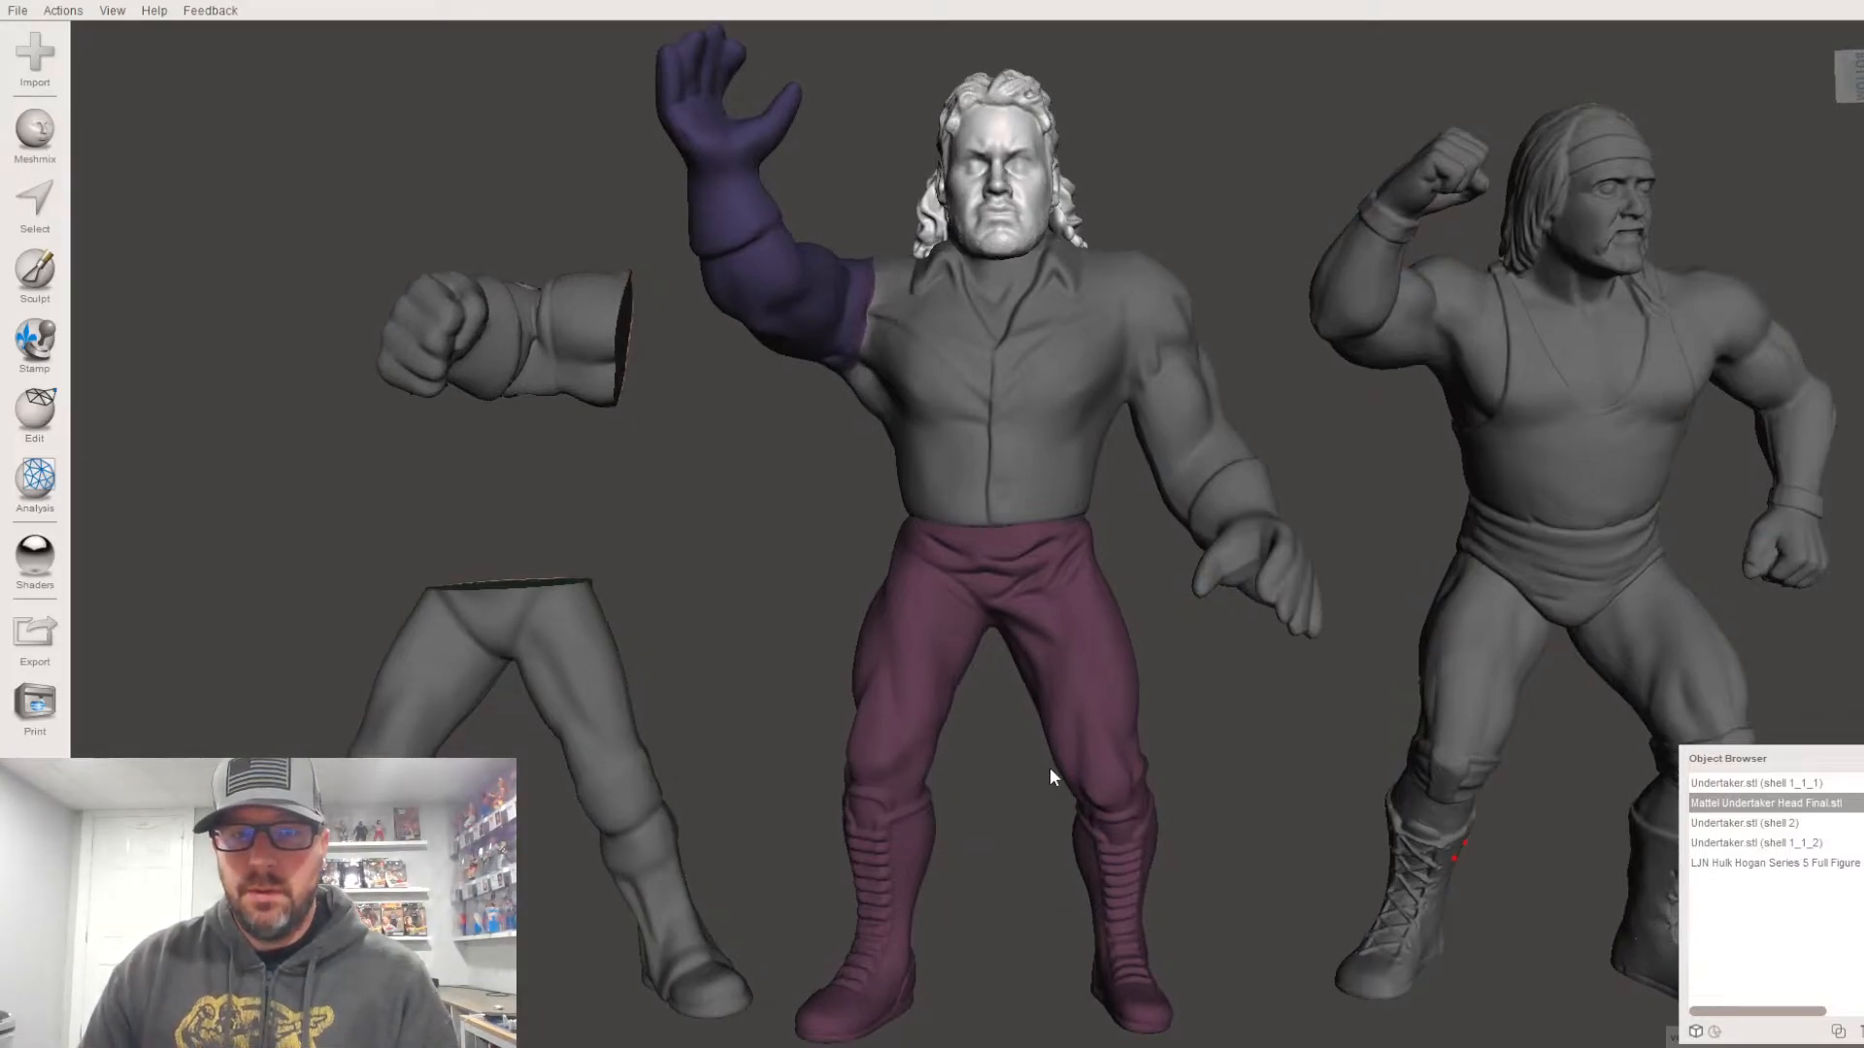
pyautogui.scroll(3, 1074, 741)
pyautogui.scroll(-3, 1082, 732)
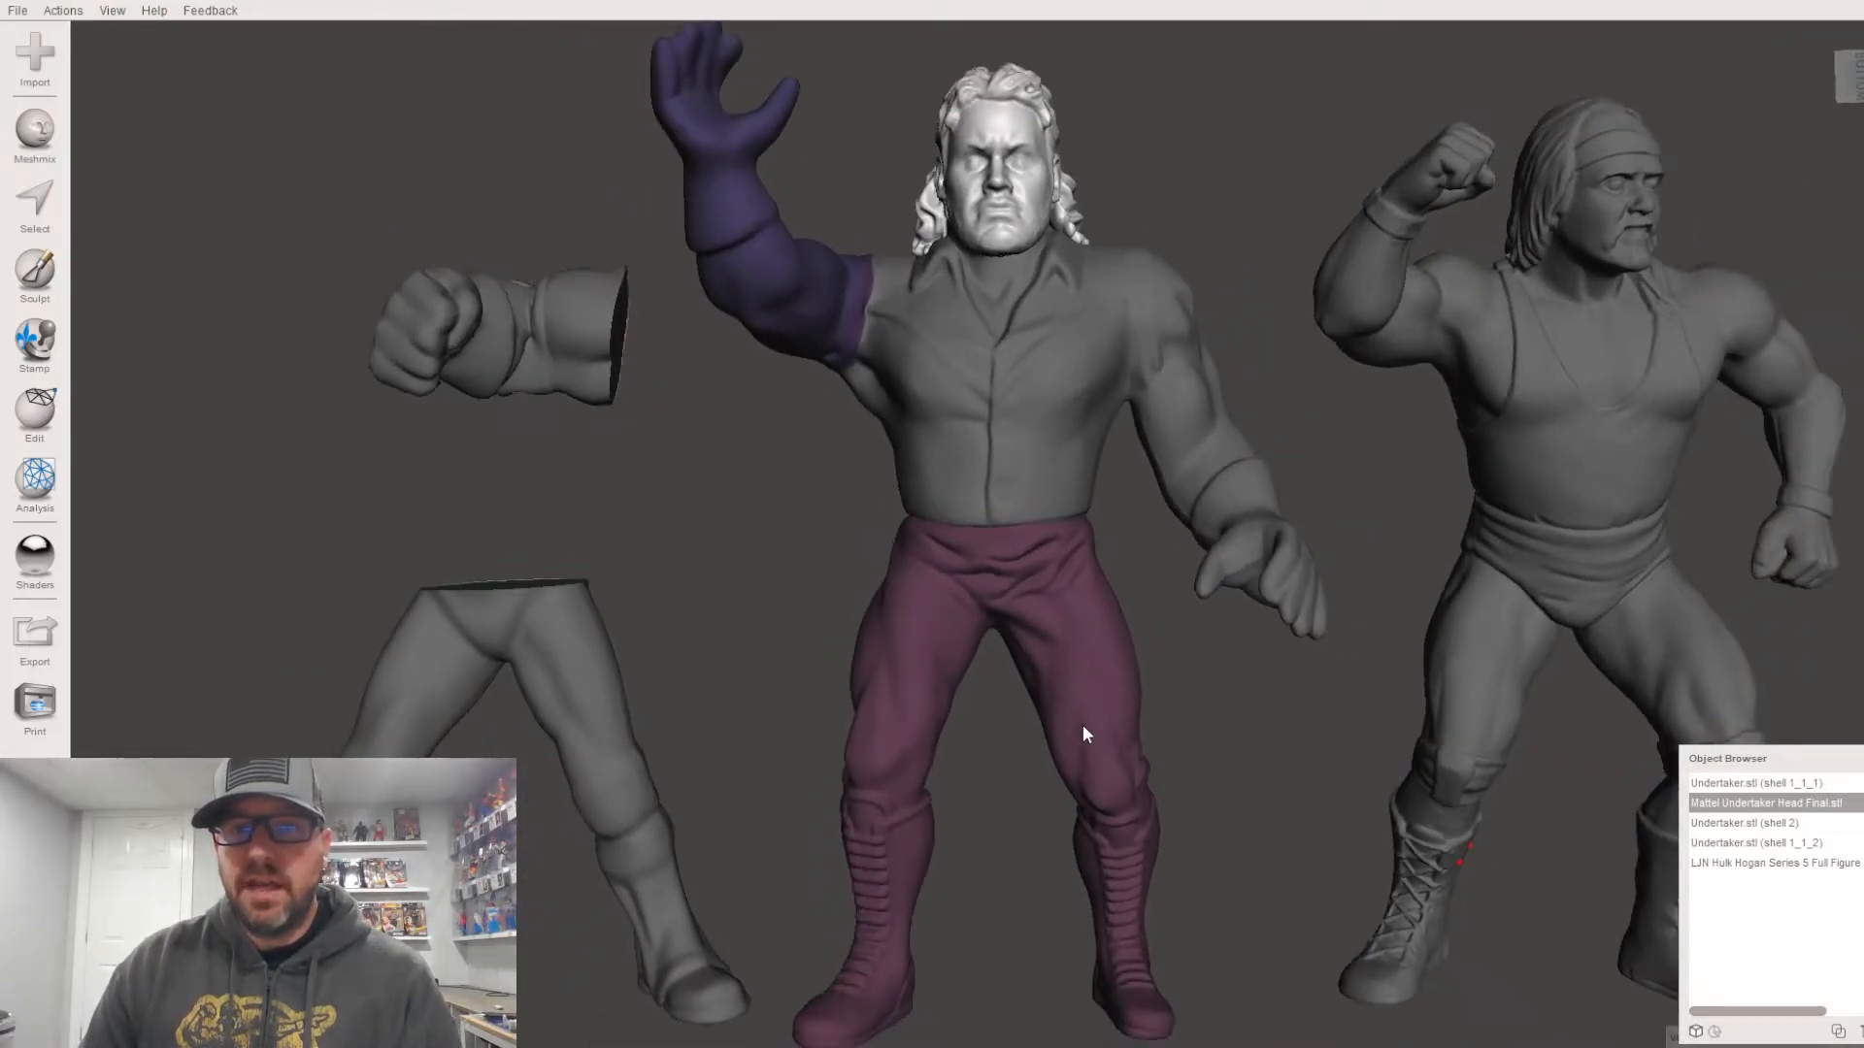
pyautogui.moveTo(1084, 735); pyautogui.dragTo(1040, 726, button='middle')
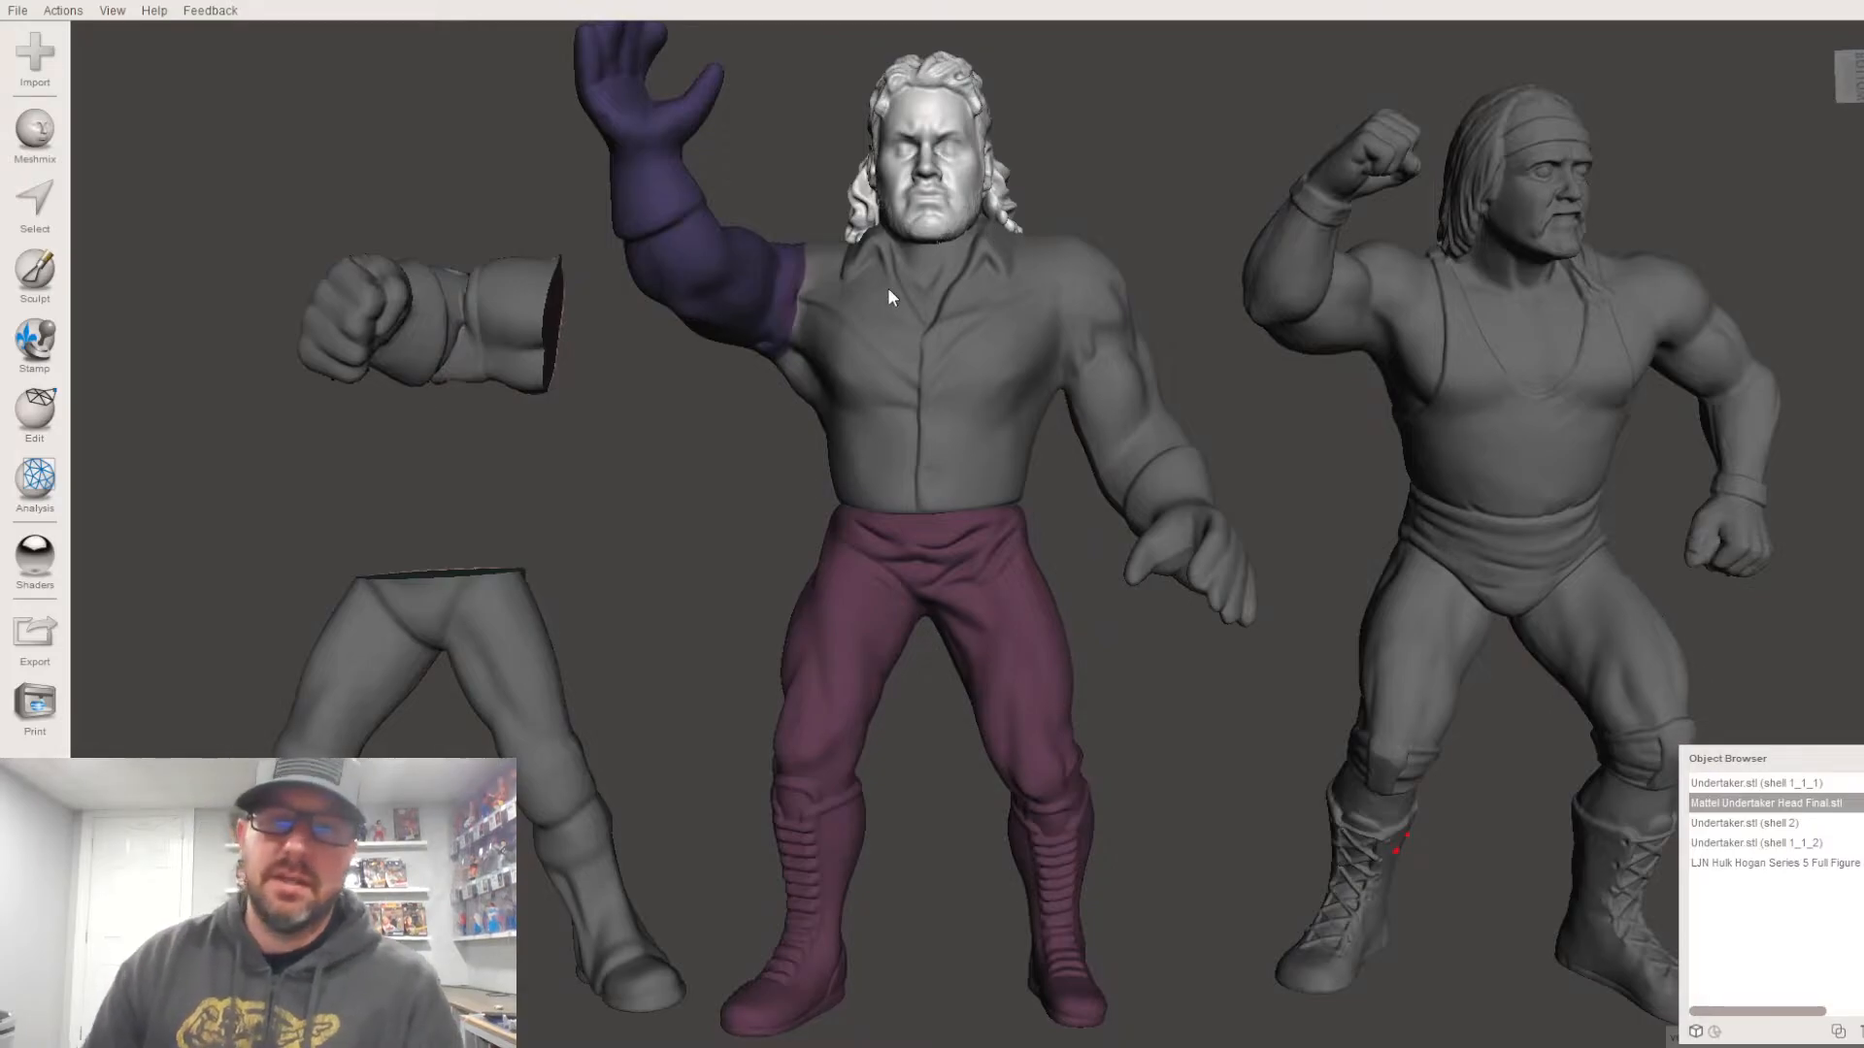
pyautogui.scroll(3, 952, 330)
pyautogui.moveTo(958, 322); pyautogui.dragTo(969, 400, button='middle')
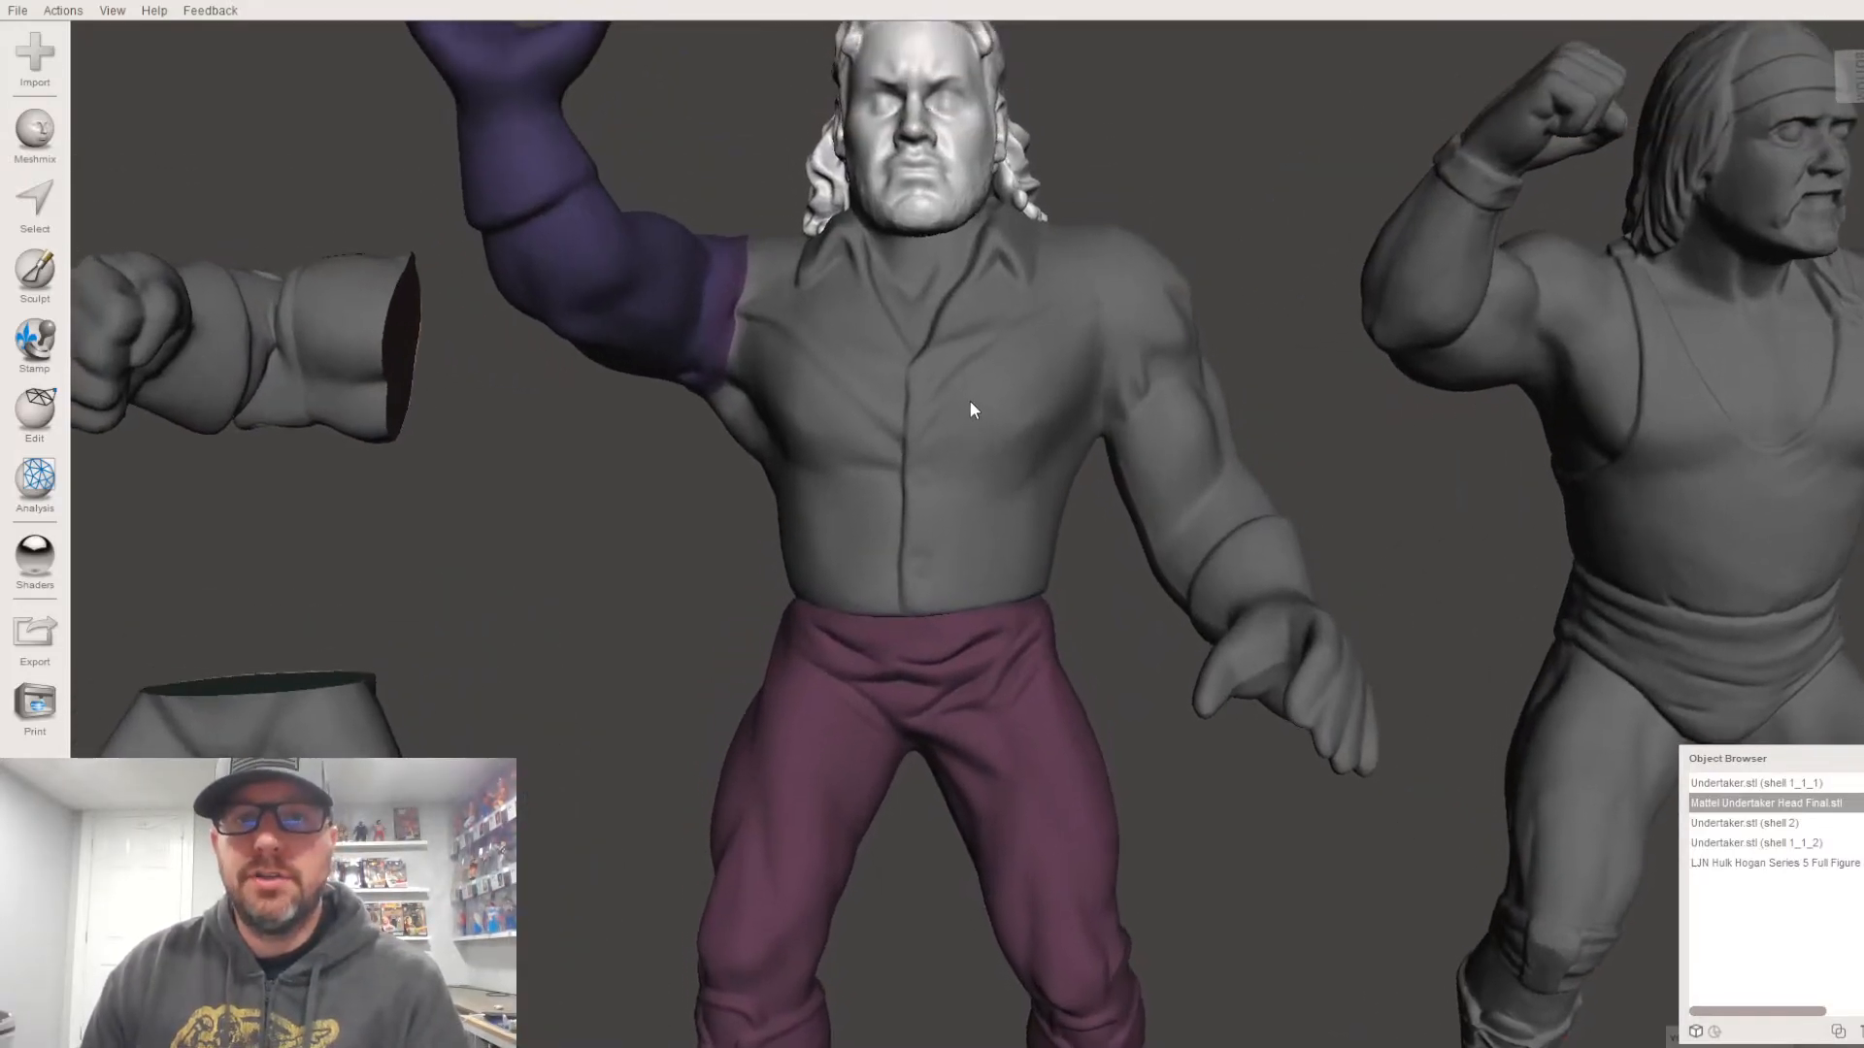
# - Inspect the Undertaker figure's head, collar and raised-arm joint from the front and back, with the whole body in view
pyautogui.scroll(1, 984, 375)
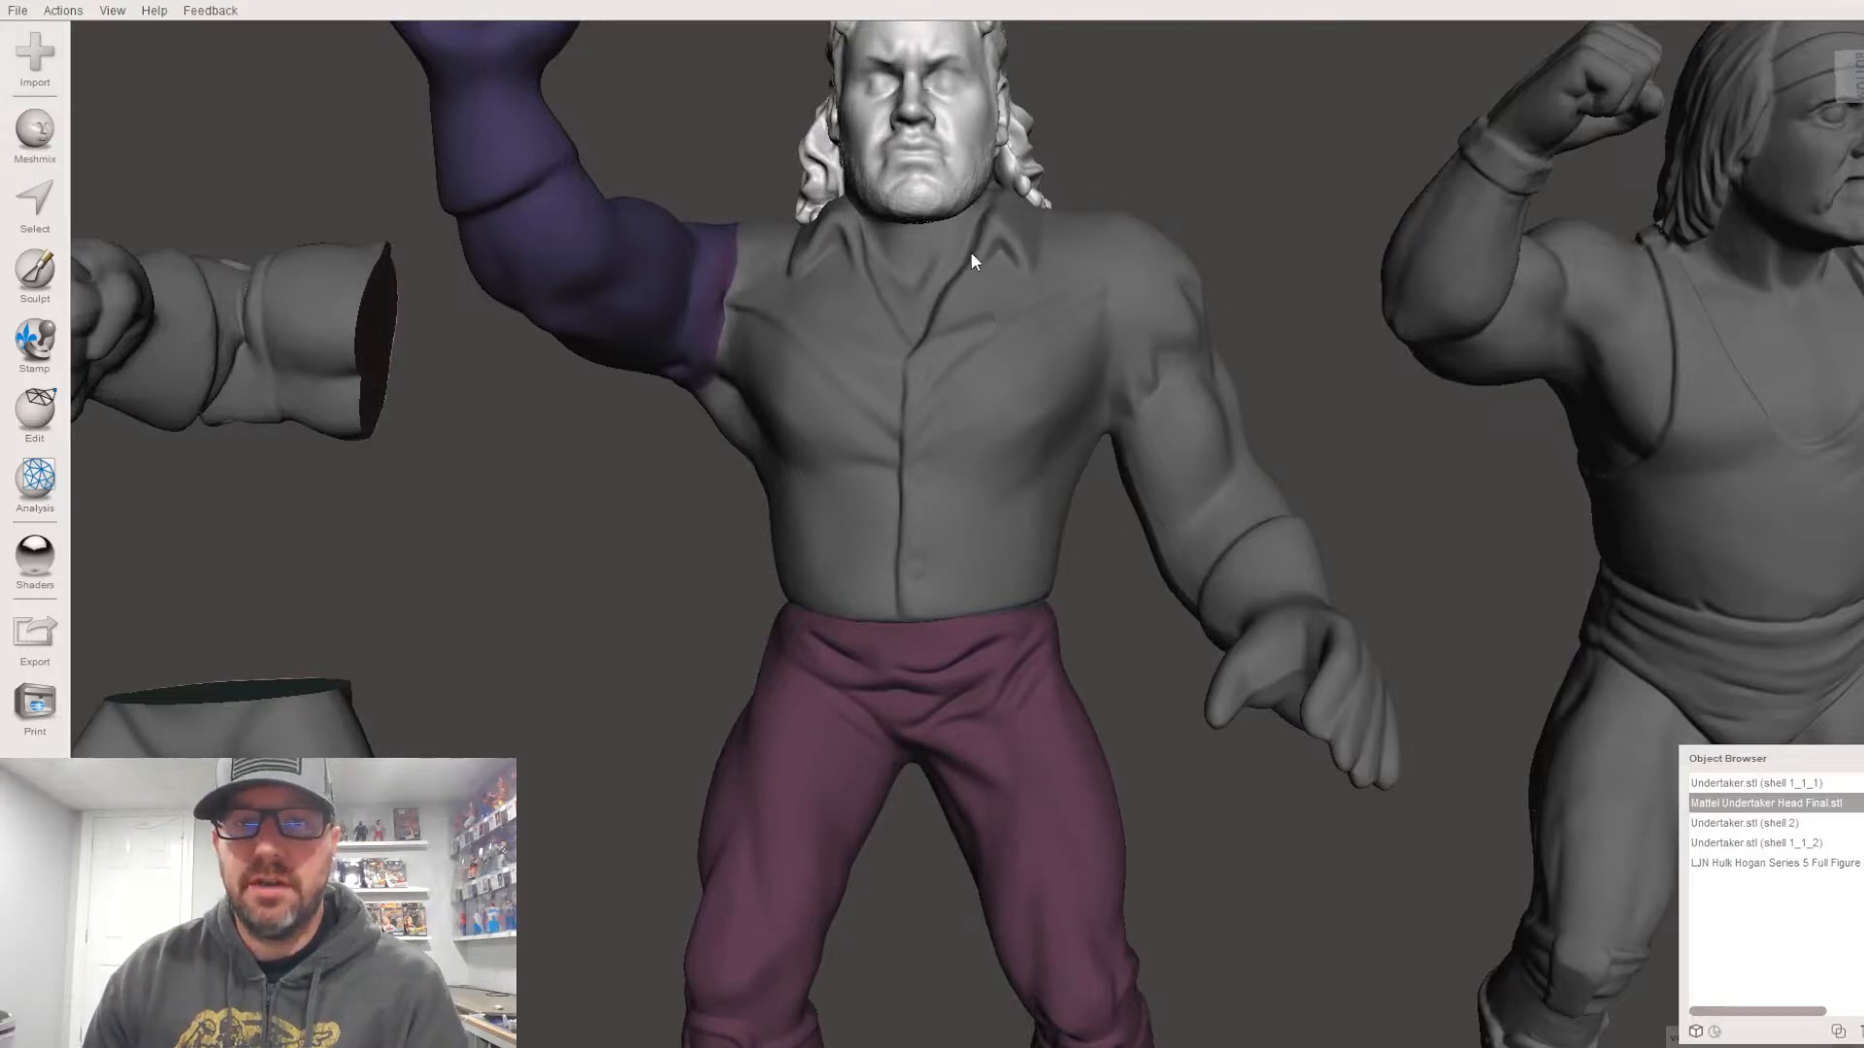
pyautogui.scroll(1, 971, 253)
pyautogui.moveTo(1017, 171); pyautogui.dragTo(1000, 176, button='right')
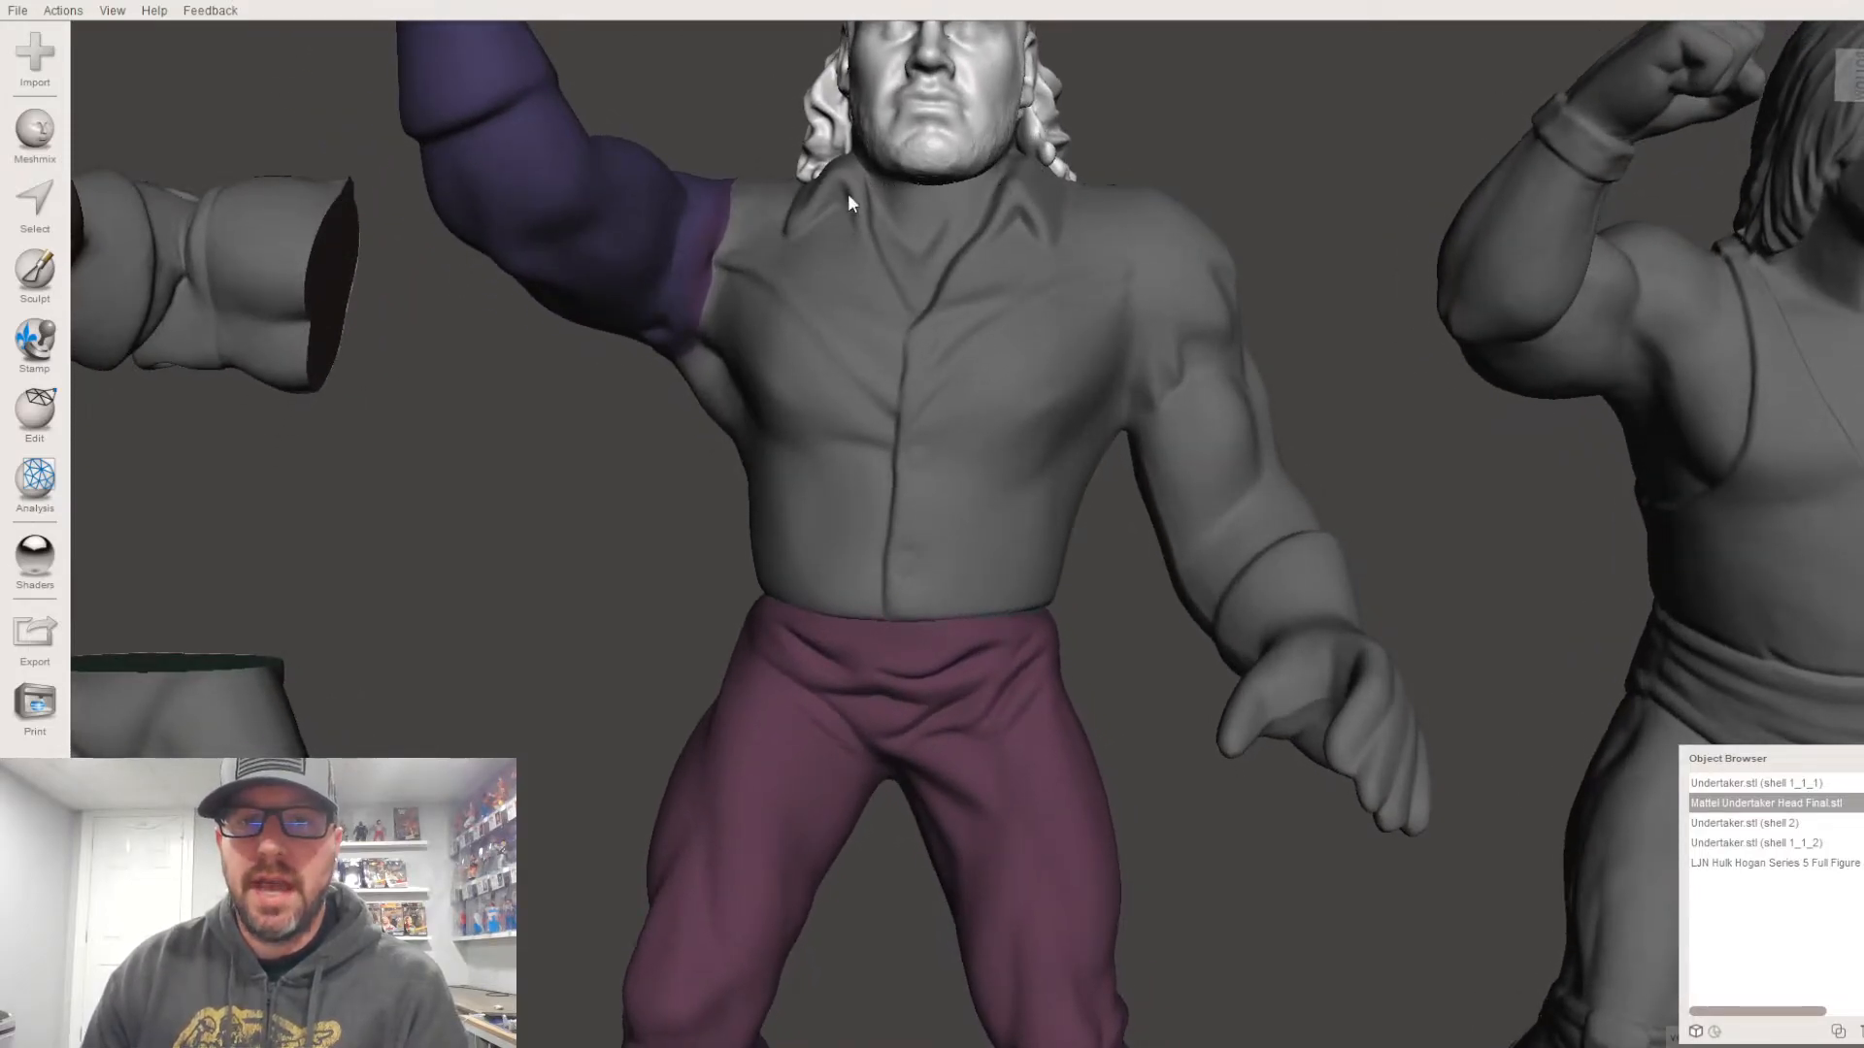
pyautogui.moveTo(965, 226); pyautogui.dragTo(1014, 227, button='right')
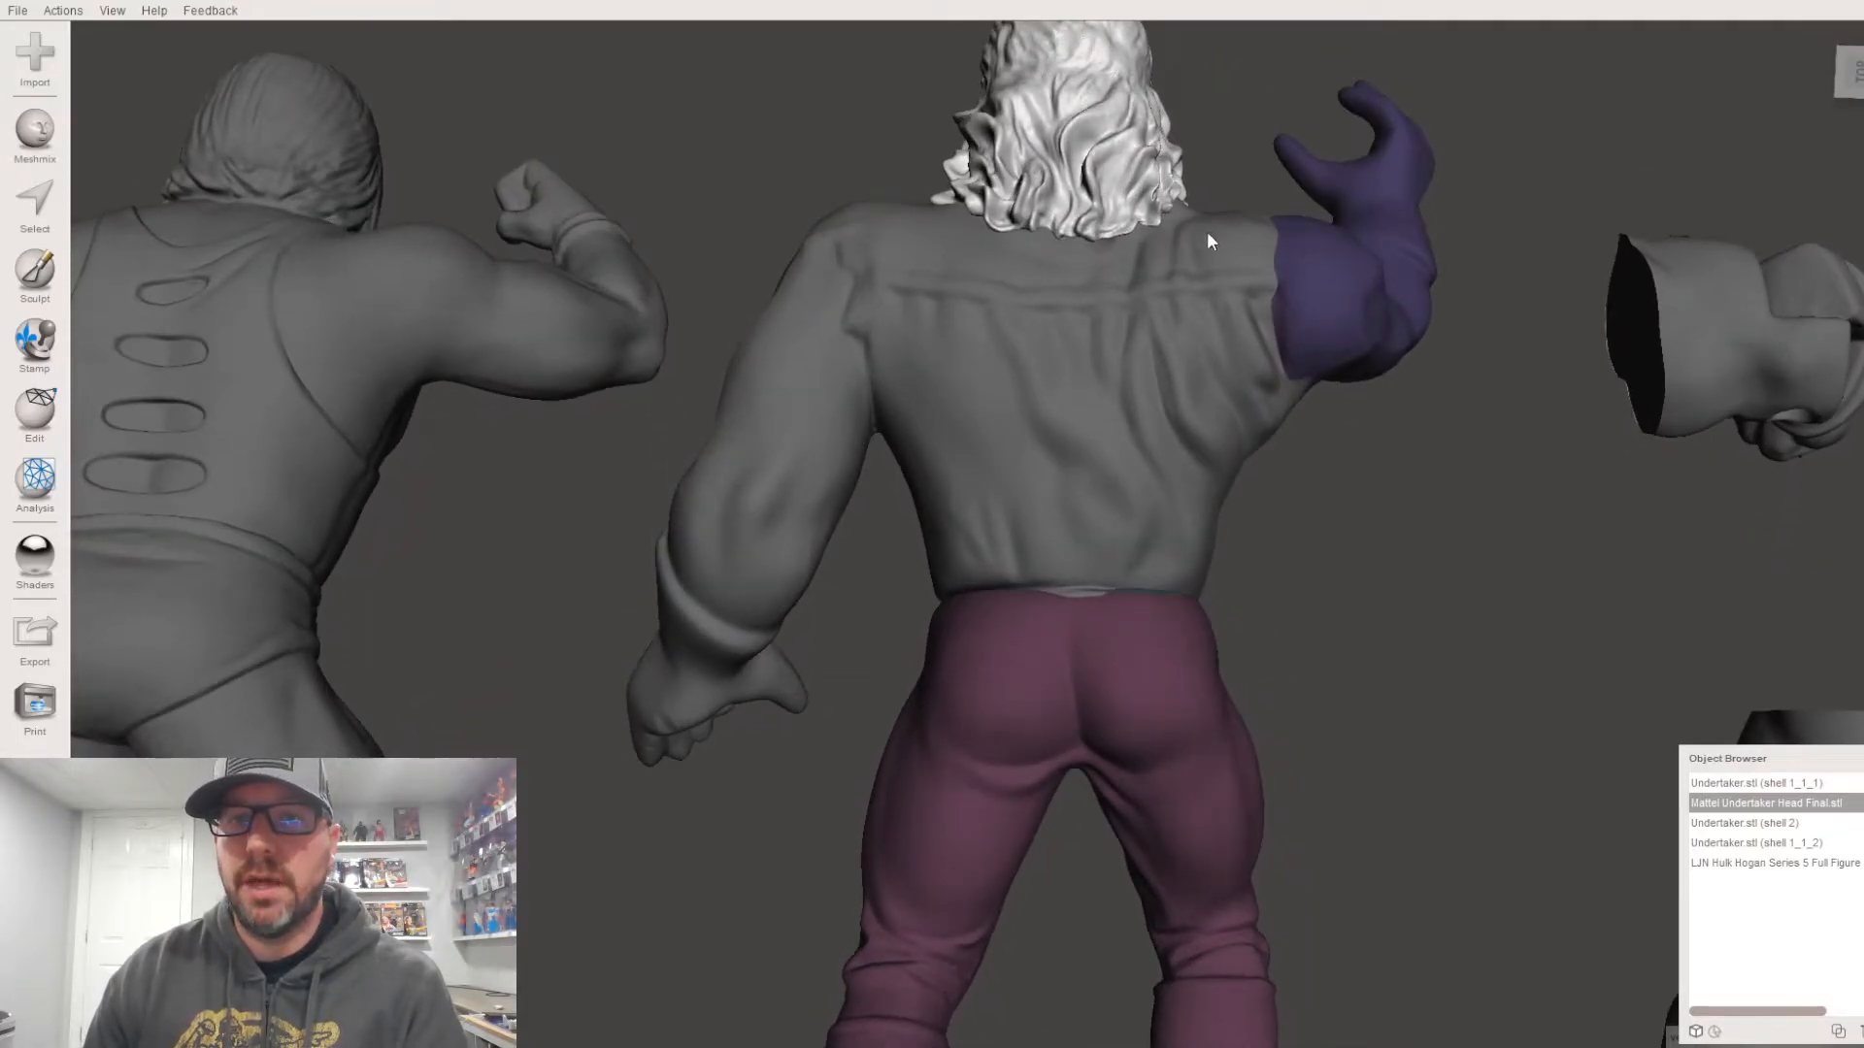
pyautogui.moveTo(1243, 259); pyautogui.dragTo(1256, 347, button='right')
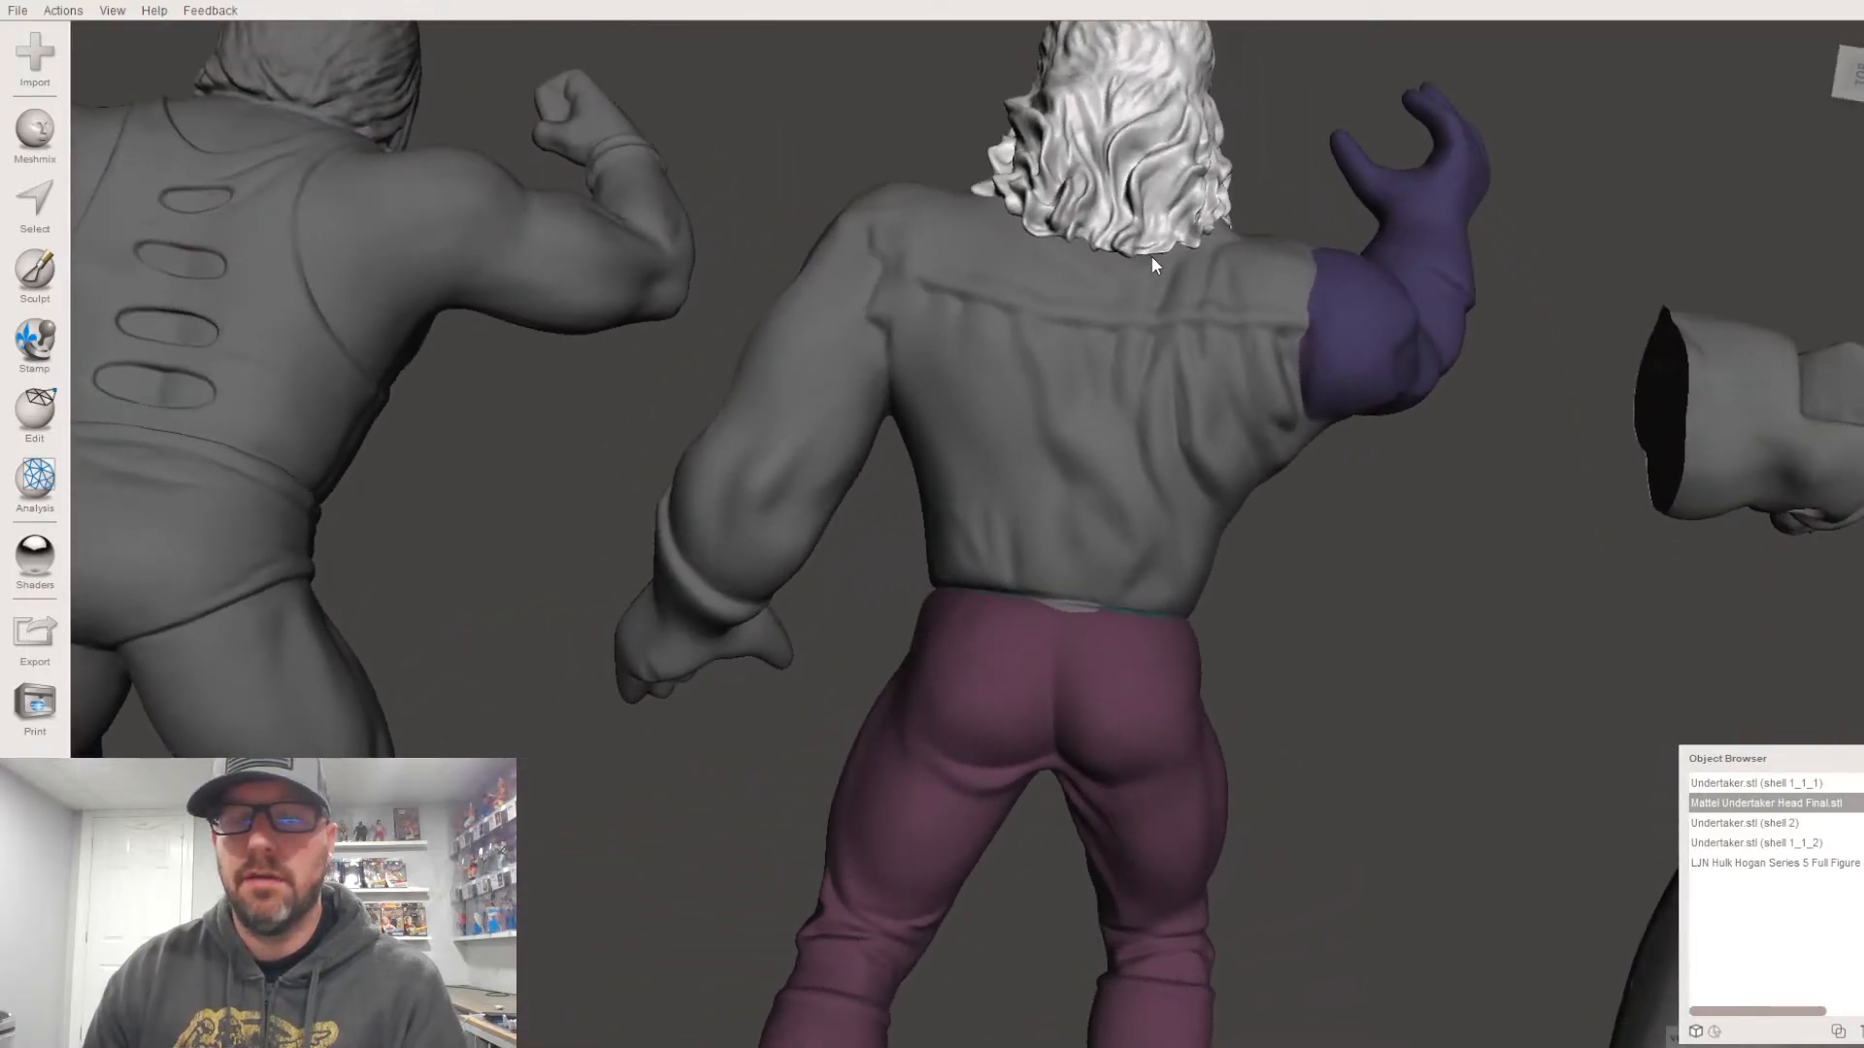
pyautogui.moveTo(1194, 291); pyautogui.dragTo(852, 212, button='right')
pyautogui.scroll(-4, 899, 357)
pyautogui.moveTo(915, 361); pyautogui.dragTo(954, 340, button='middle')
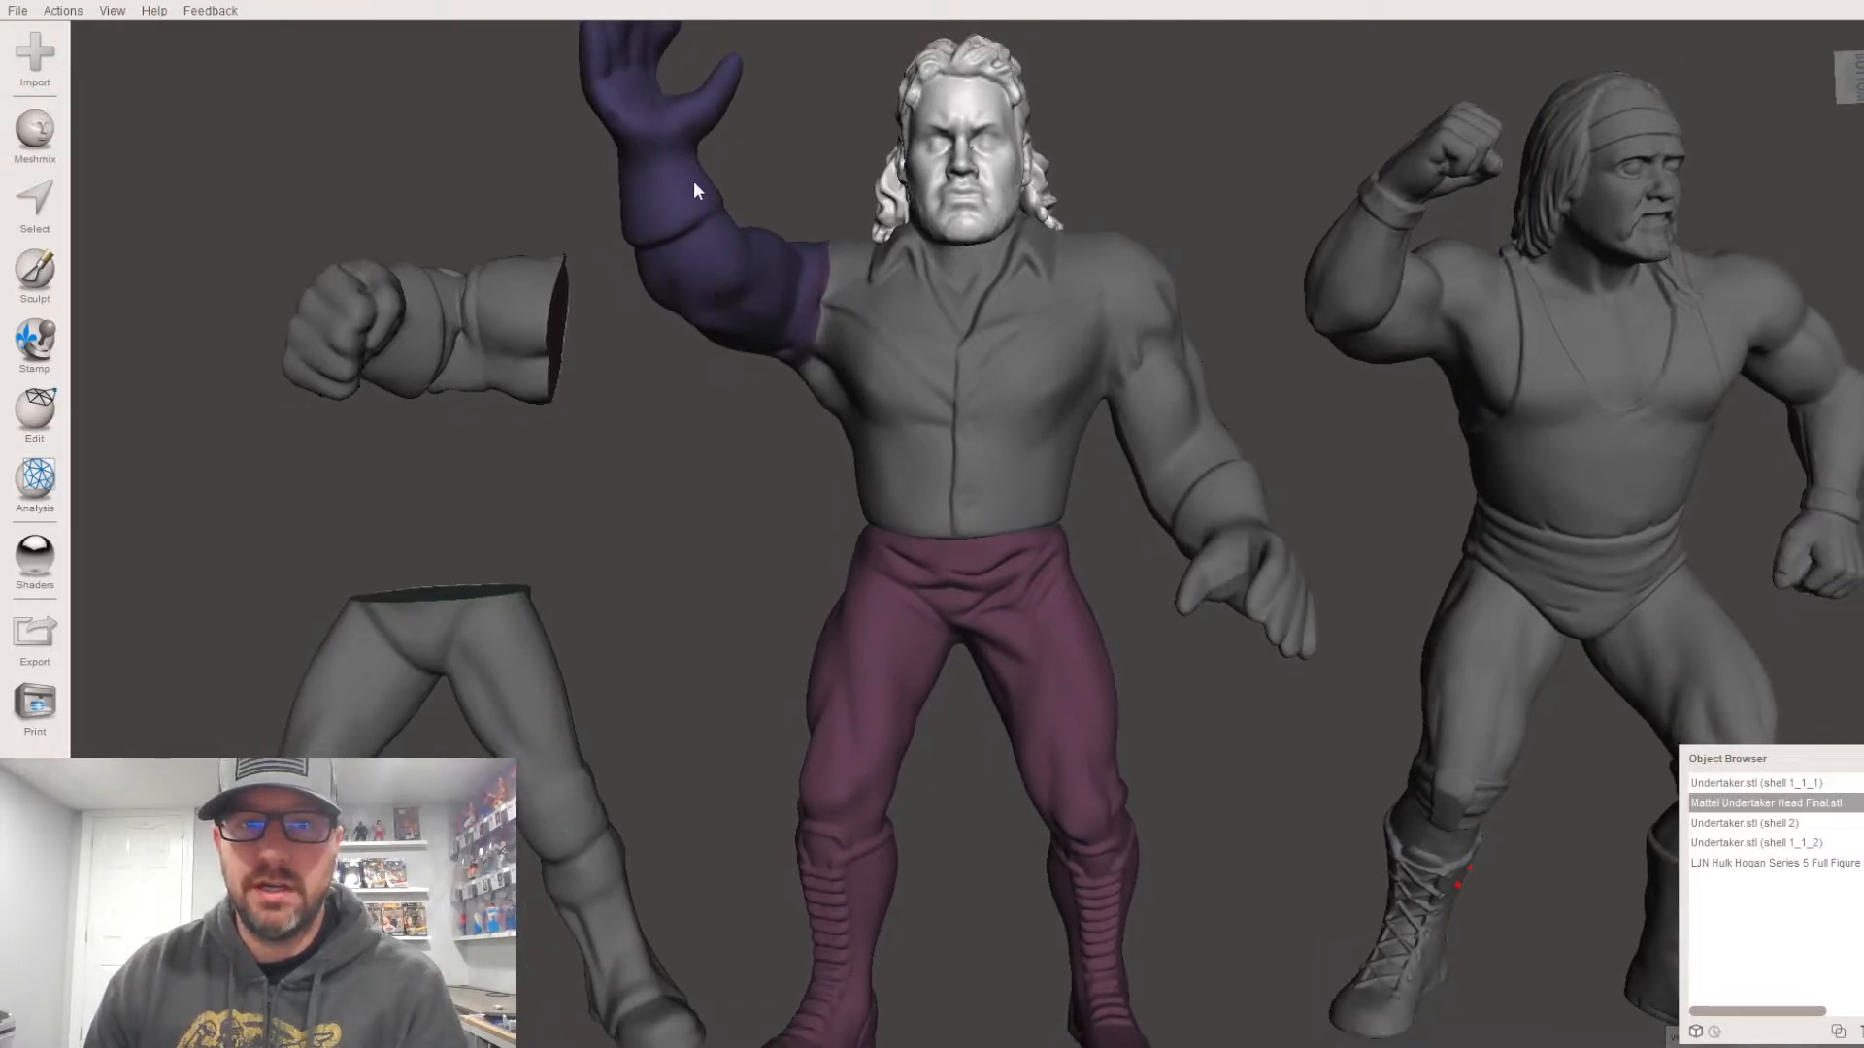
pyautogui.scroll(-2, 897, 305)
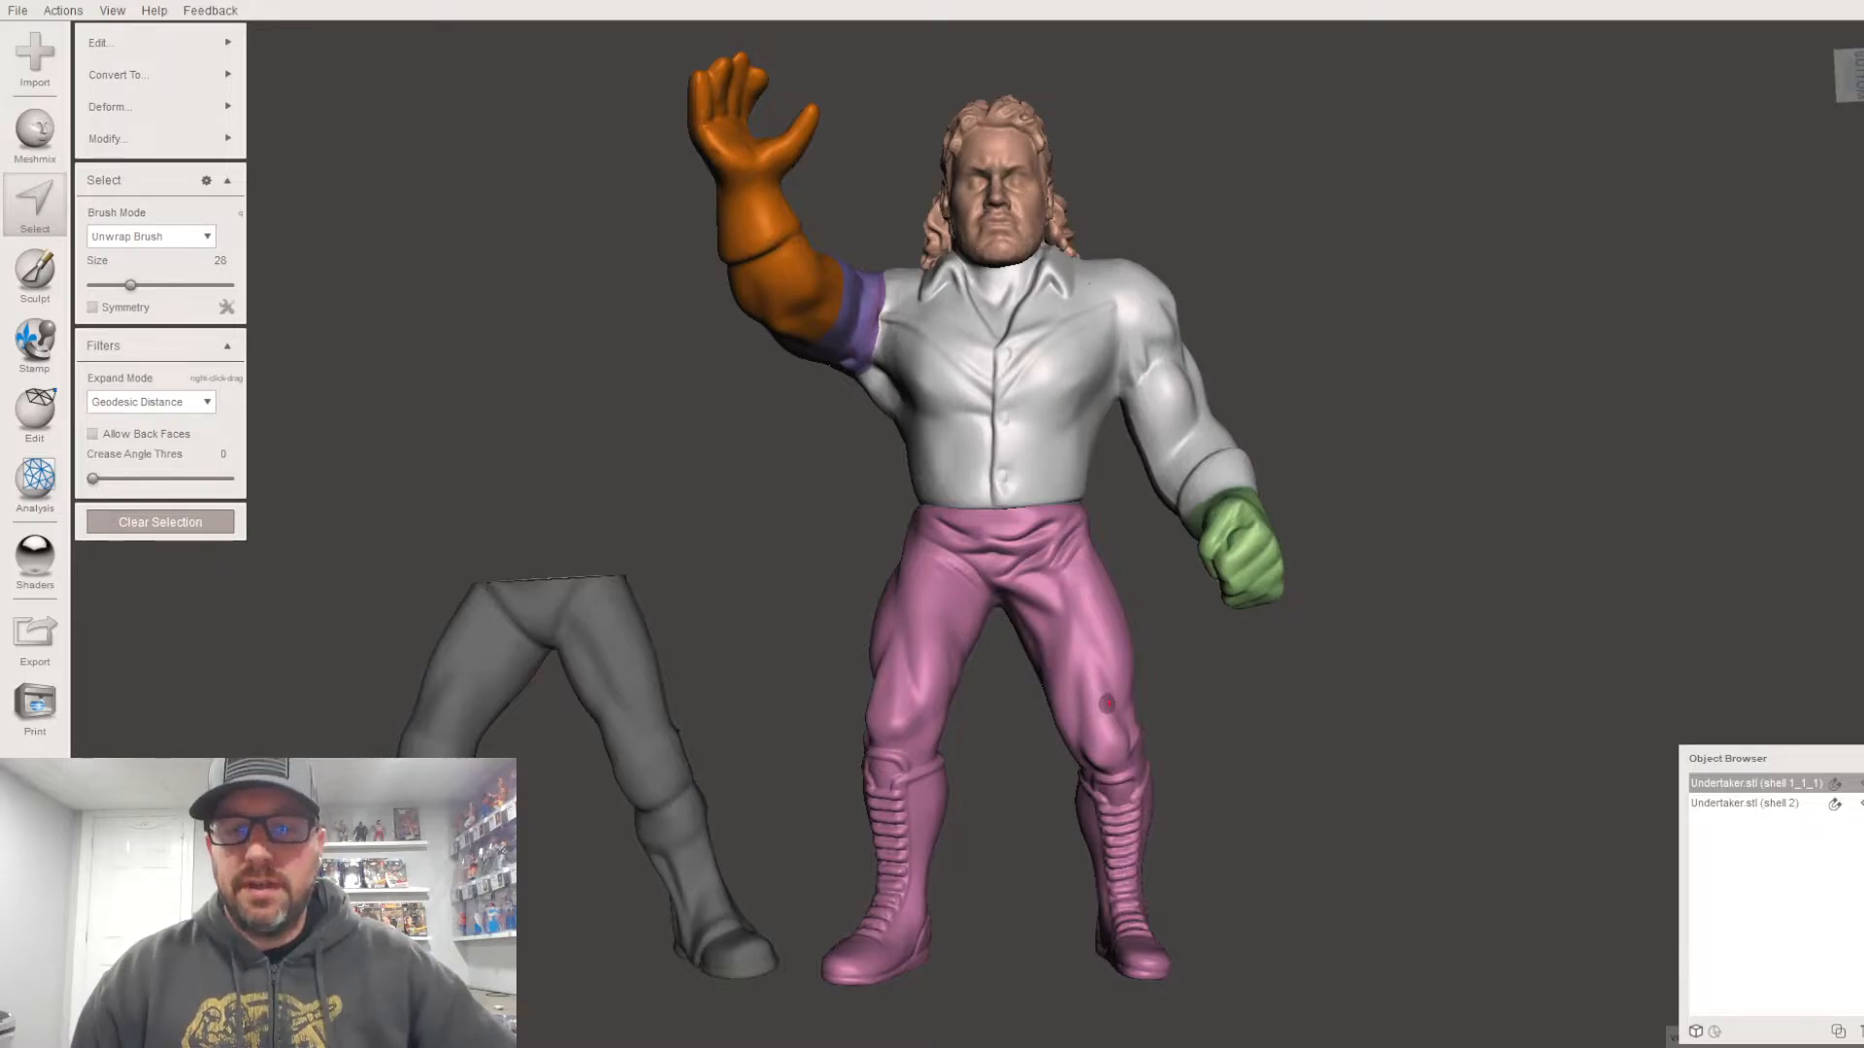
# - Examine the recolored figure with its replacement open-hand arm, fist and laced boots, up close and at full height
pyautogui.moveTo(1257, 982); pyautogui.dragTo(1328, 89, button='right')
pyautogui.scroll(3, 1116, 334)
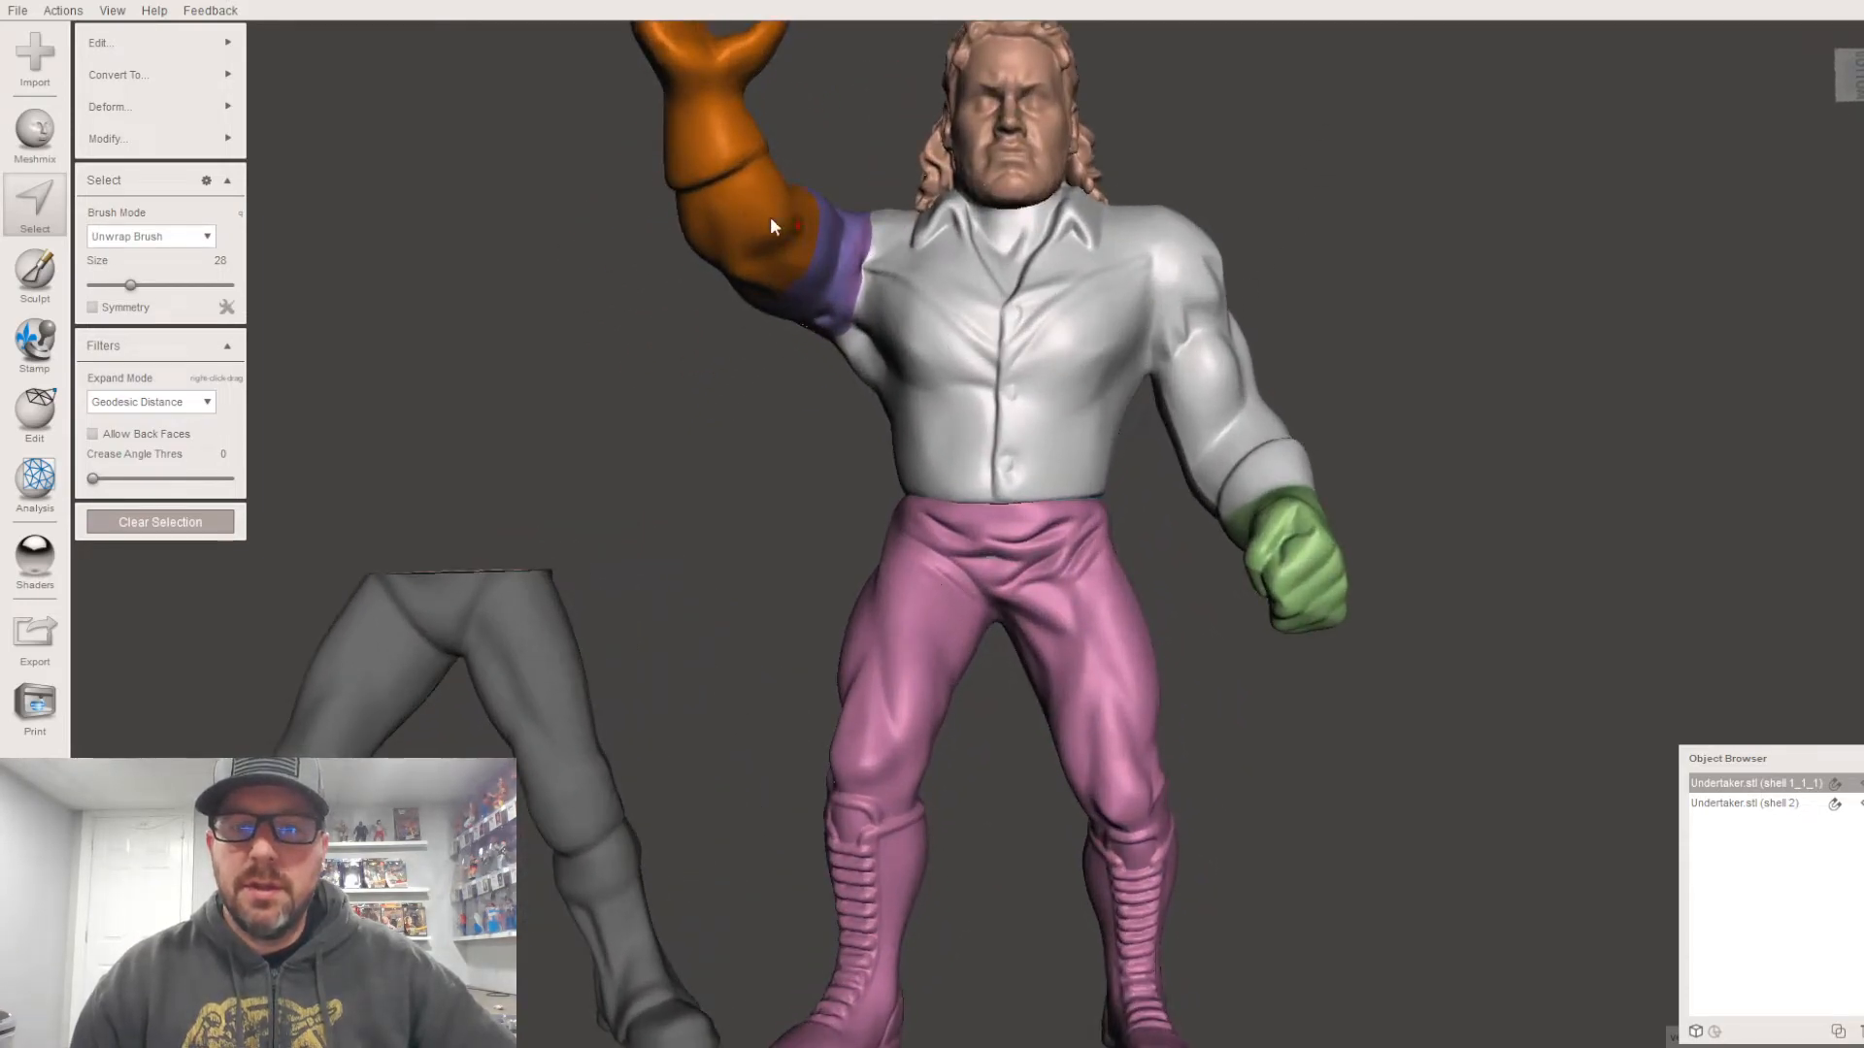
pyautogui.moveTo(769, 235); pyautogui.dragTo(748, 274, button='right')
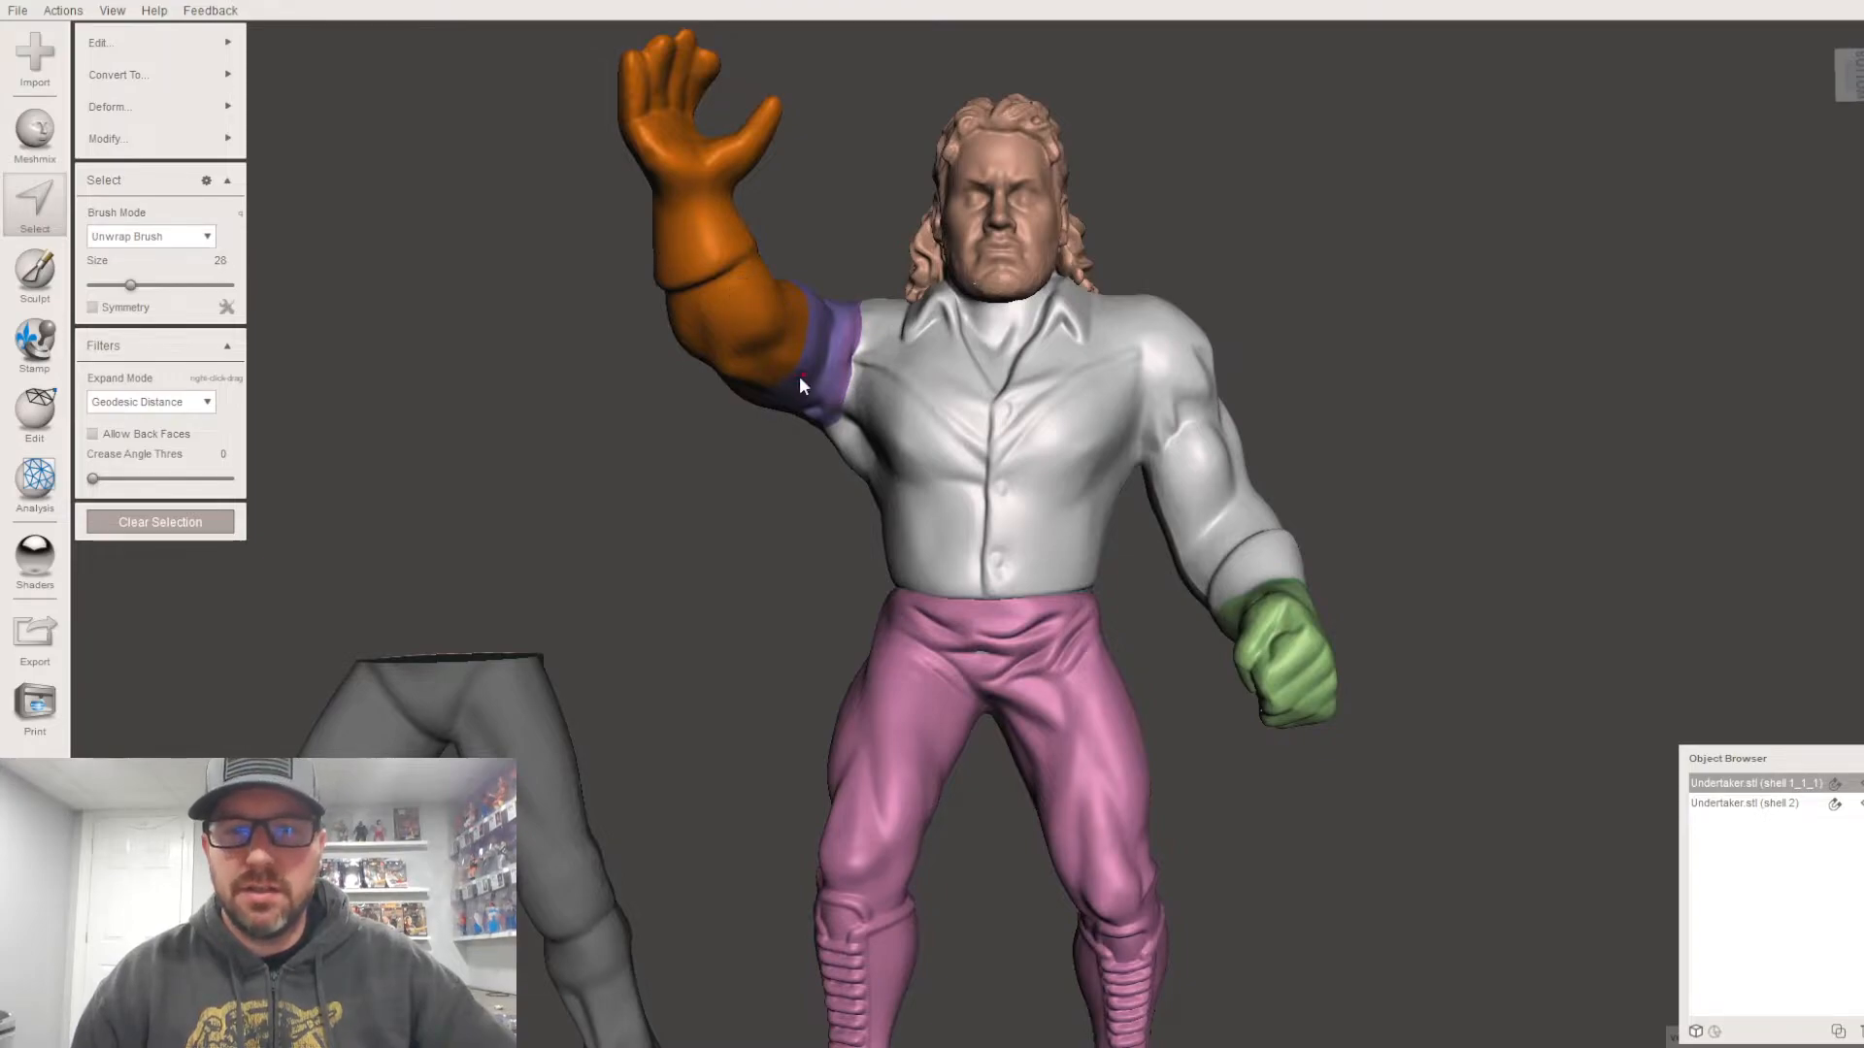
pyautogui.scroll(-2, 796, 388)
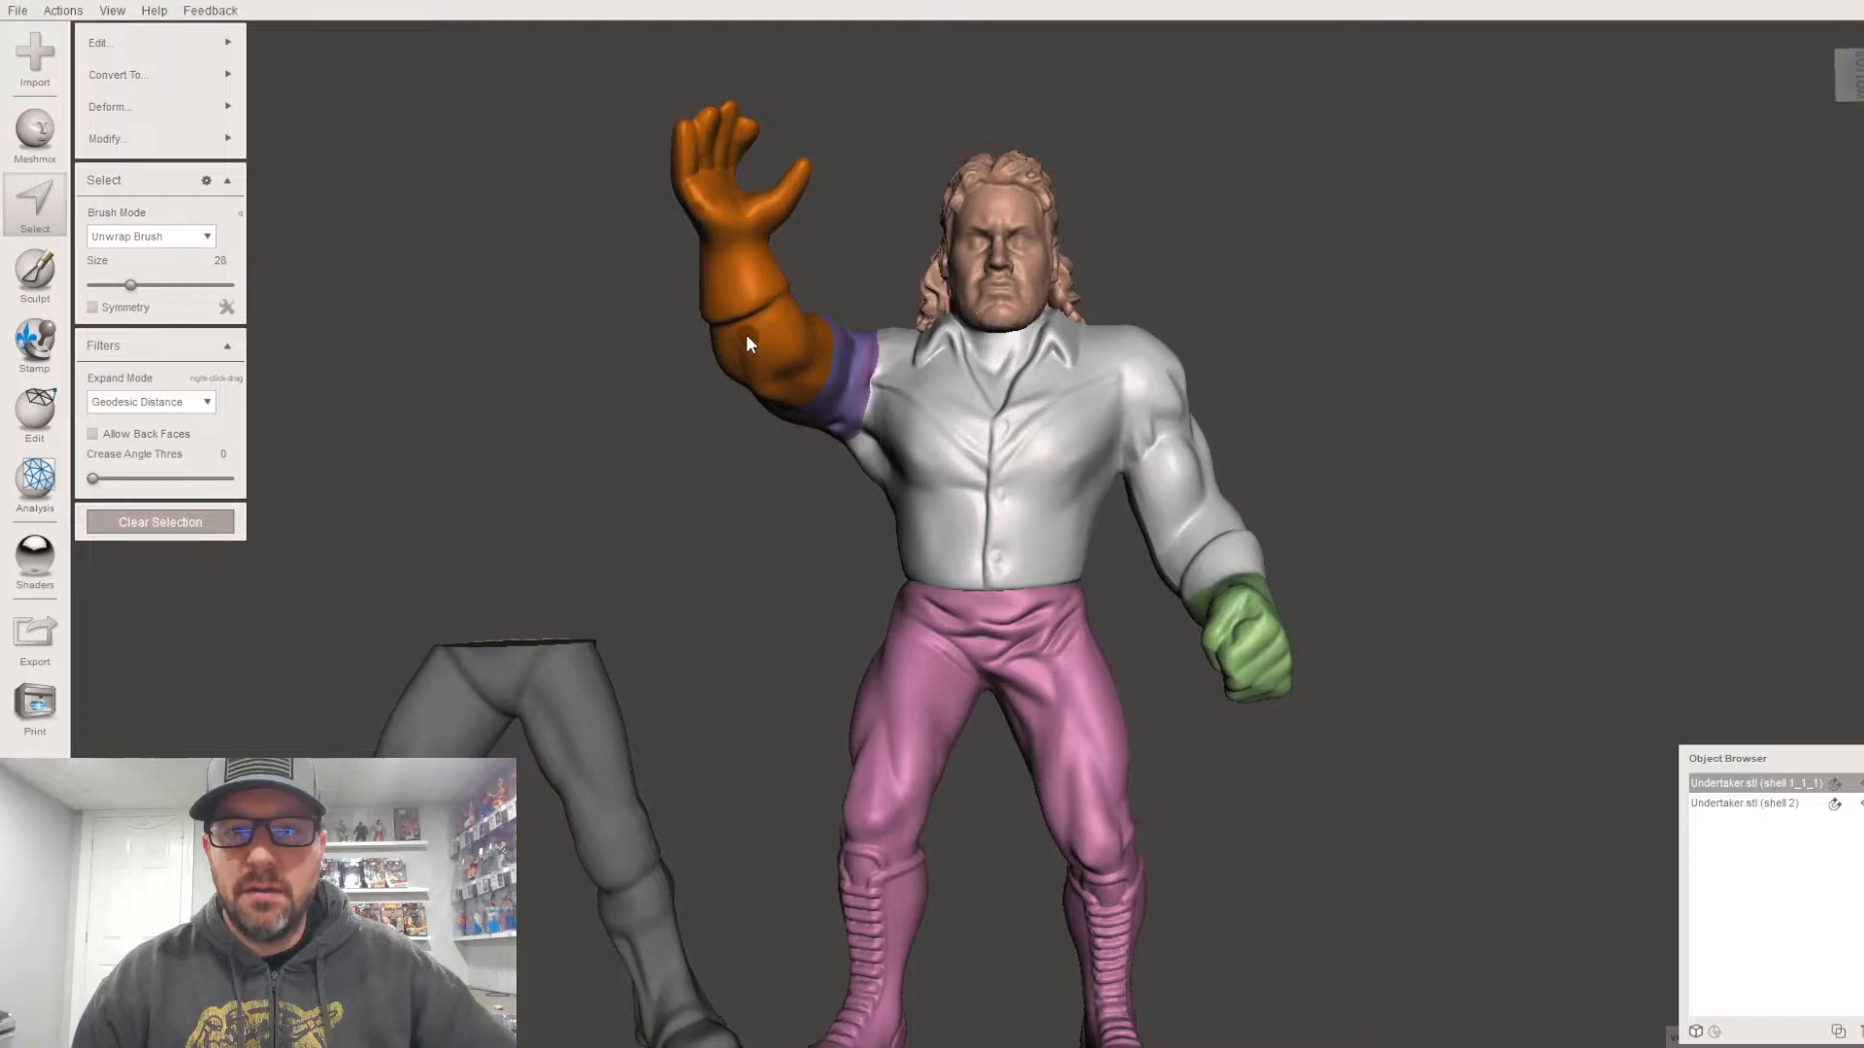
pyautogui.scroll(-2, 819, 435)
pyautogui.moveTo(835, 460); pyautogui.dragTo(841, 431, button='middle')
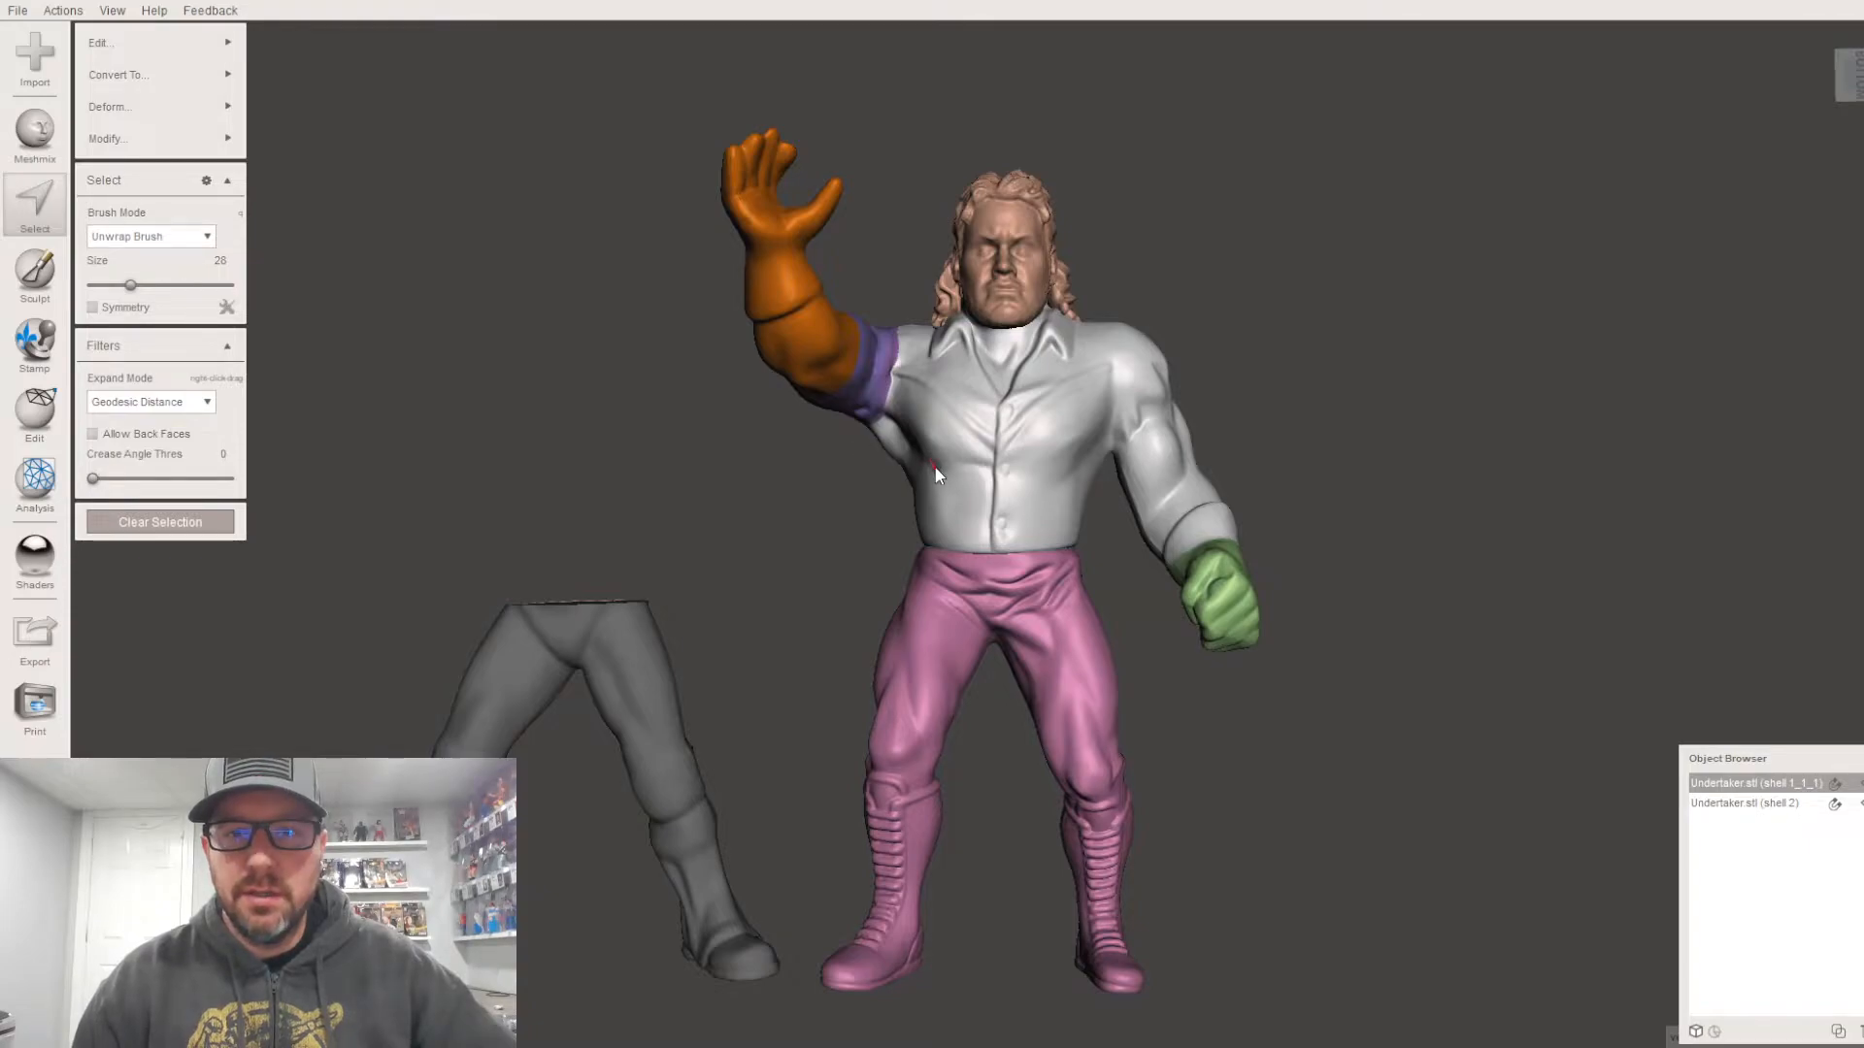
pyautogui.scroll(1, 970, 499)
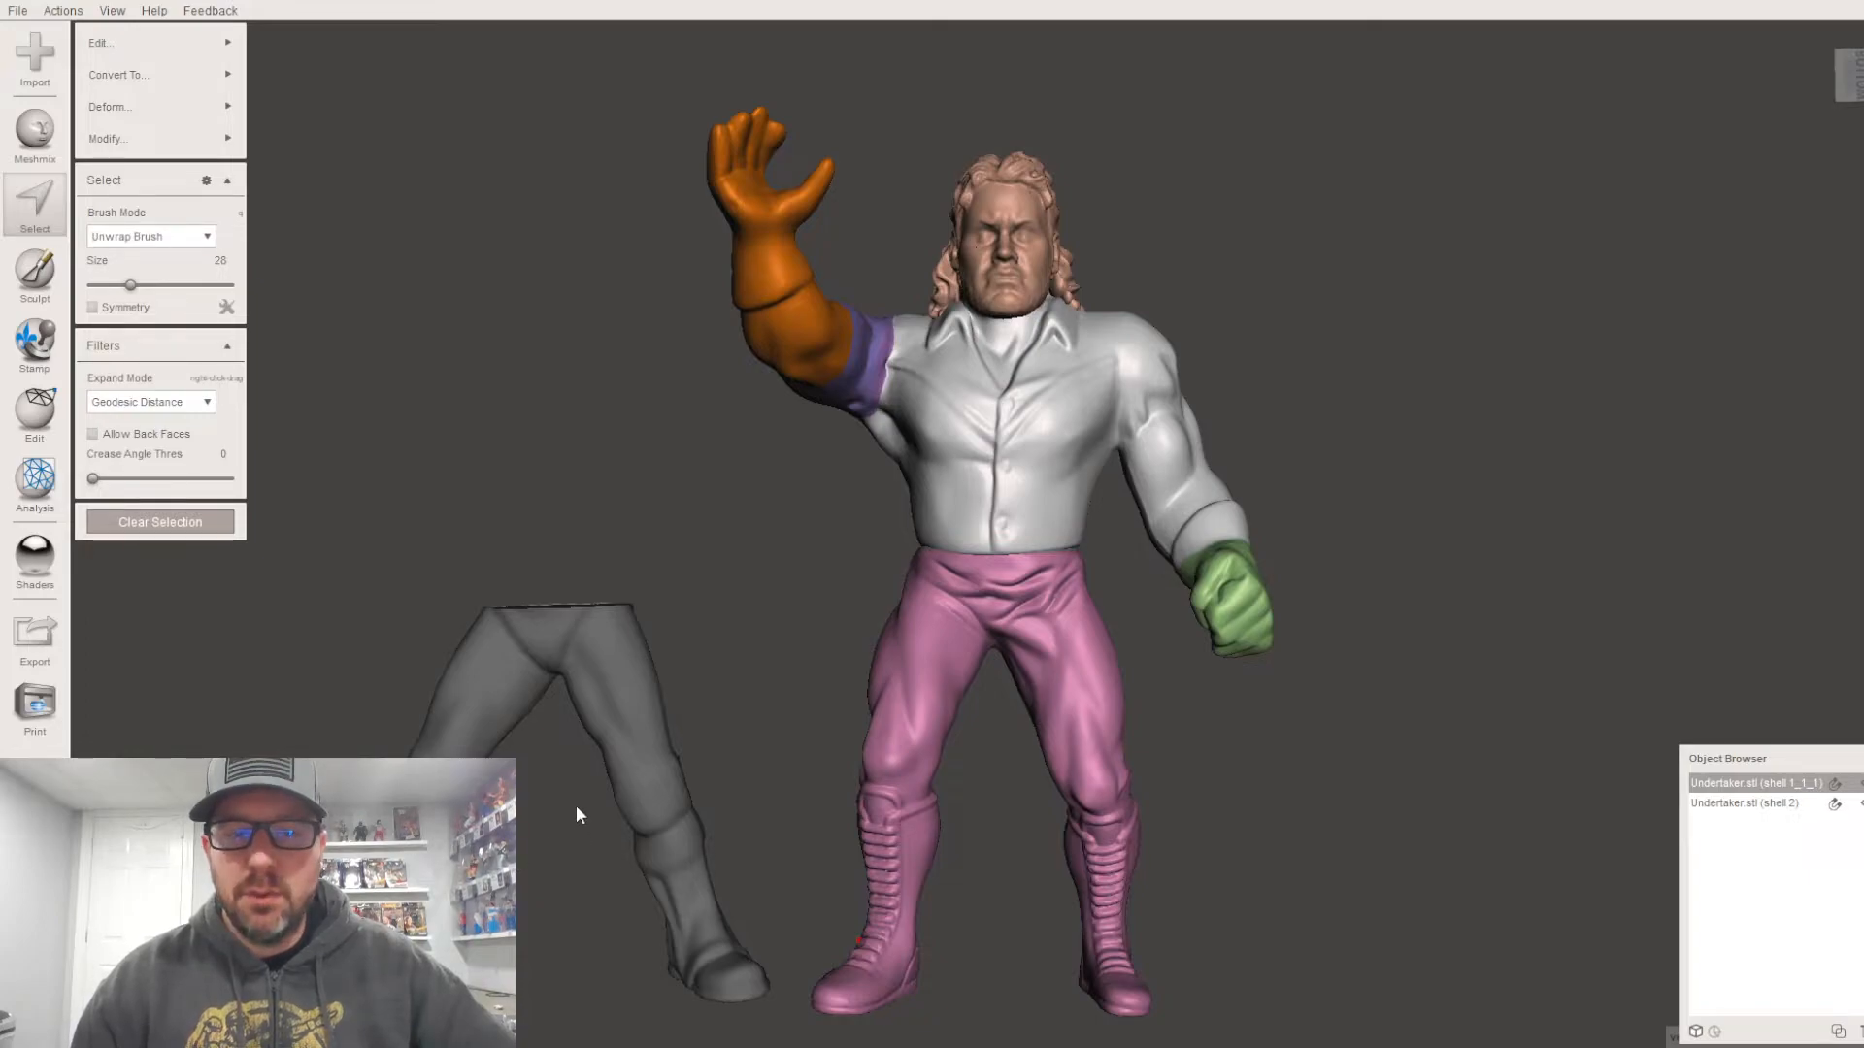
pyautogui.moveTo(877, 773); pyautogui.dragTo(854, 755, button='middle')
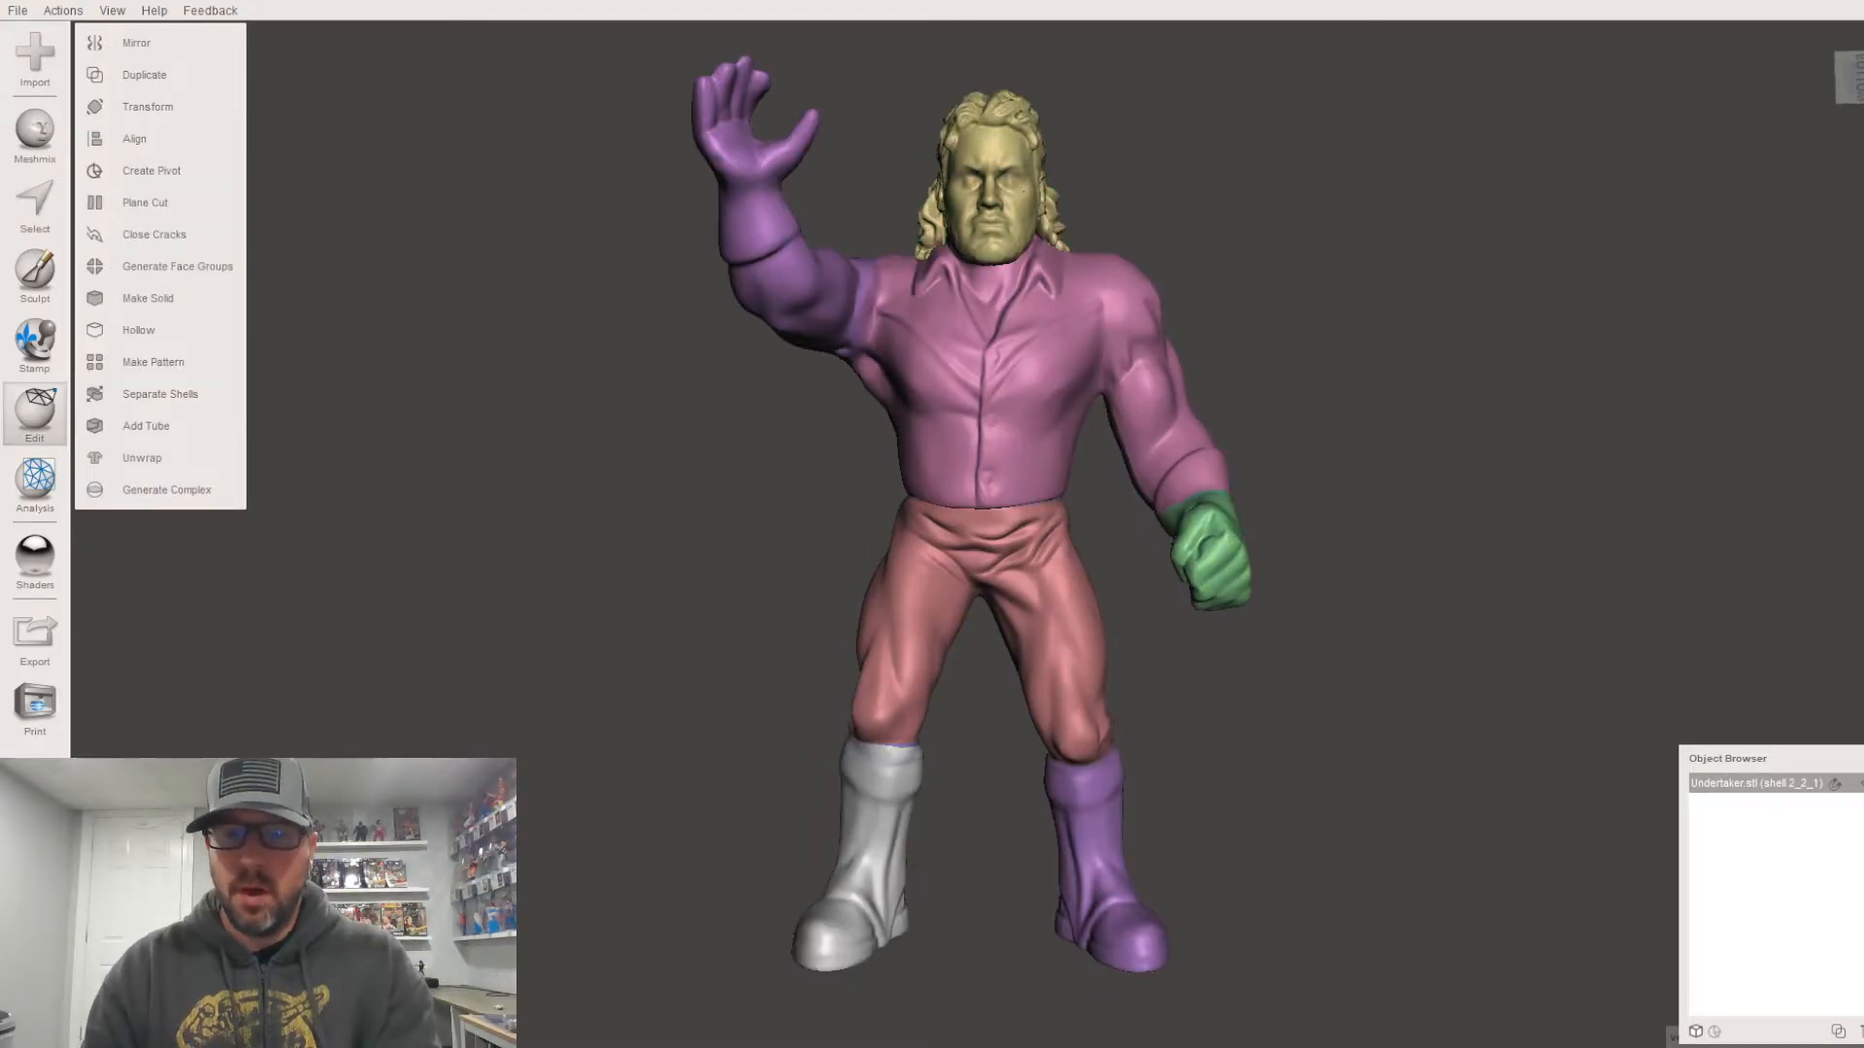
# - Inspect the combined figure with its replacement smooth boots from the front and back, checking the shirt, arms and boot joints
pyautogui.moveTo(1029, 819); pyautogui.dragTo(1019, 761, button='right')
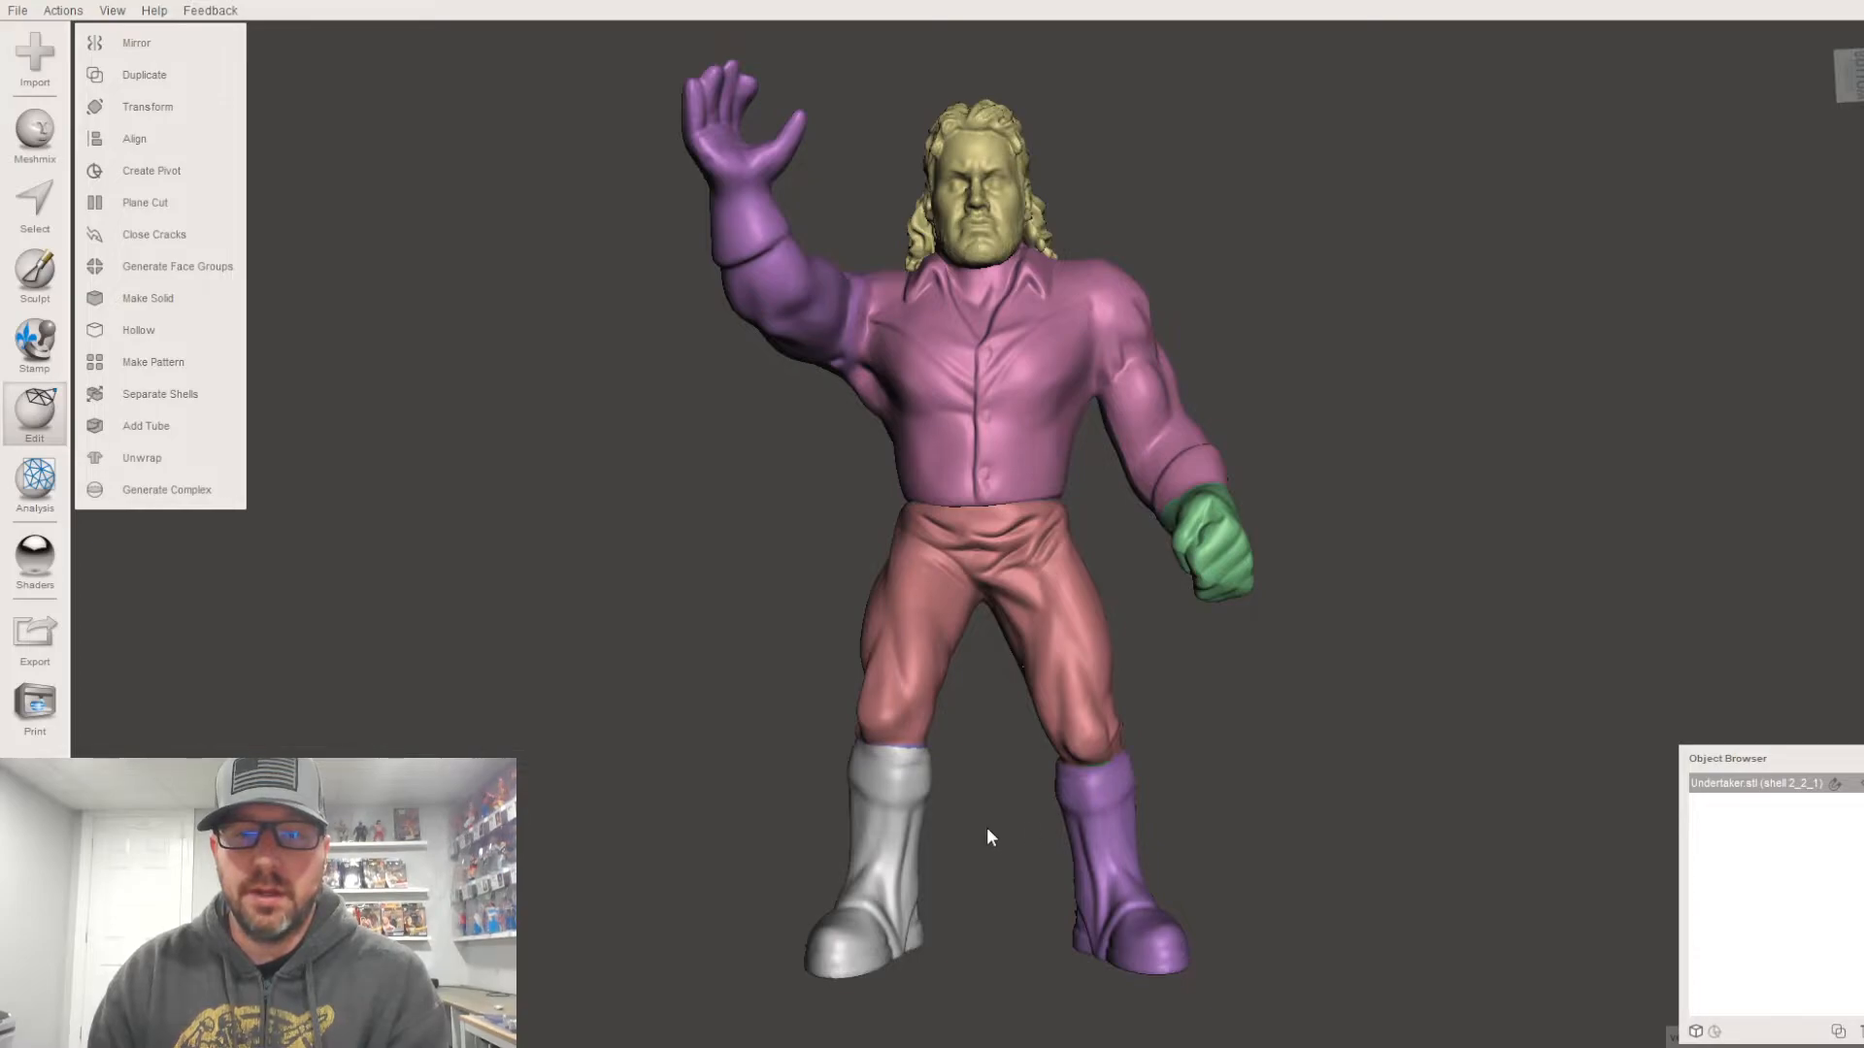
pyautogui.moveTo(970, 774); pyautogui.dragTo(975, 752, button='right')
pyautogui.scroll(1, 982, 765)
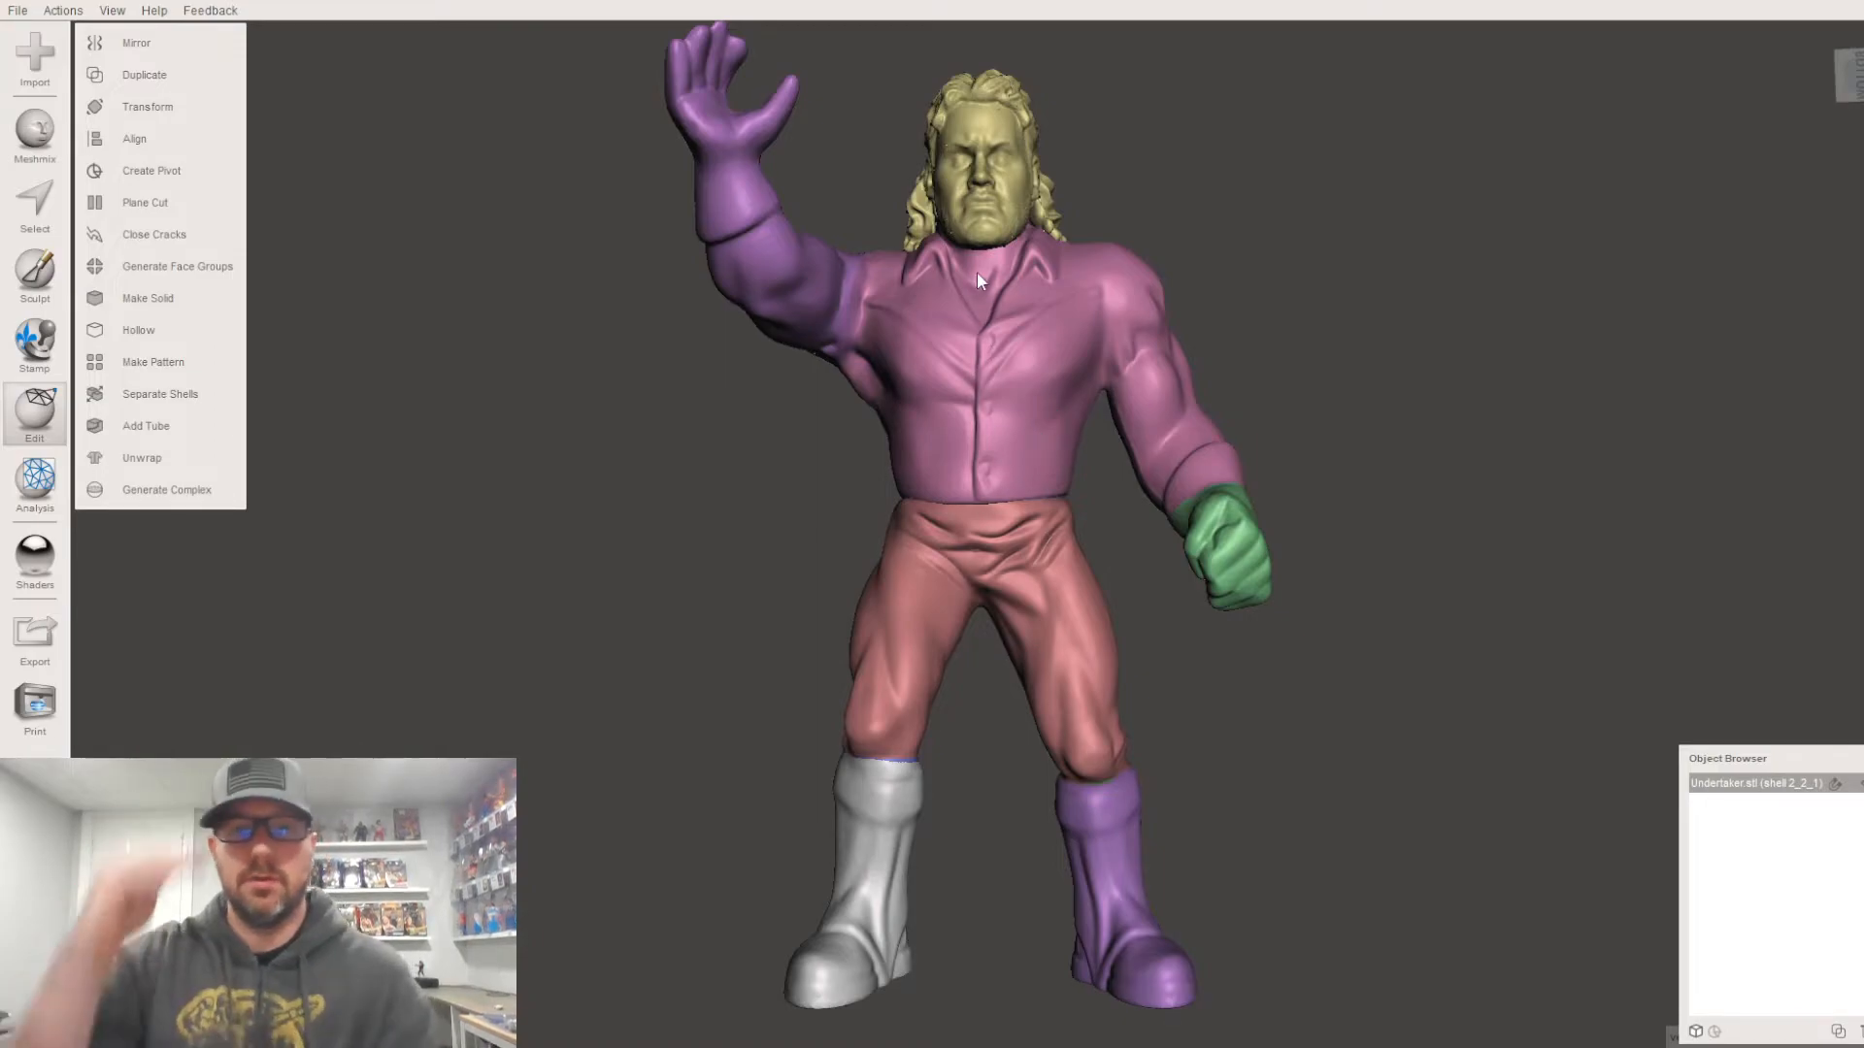
pyautogui.moveTo(979, 382); pyautogui.dragTo(913, 476, button='right')
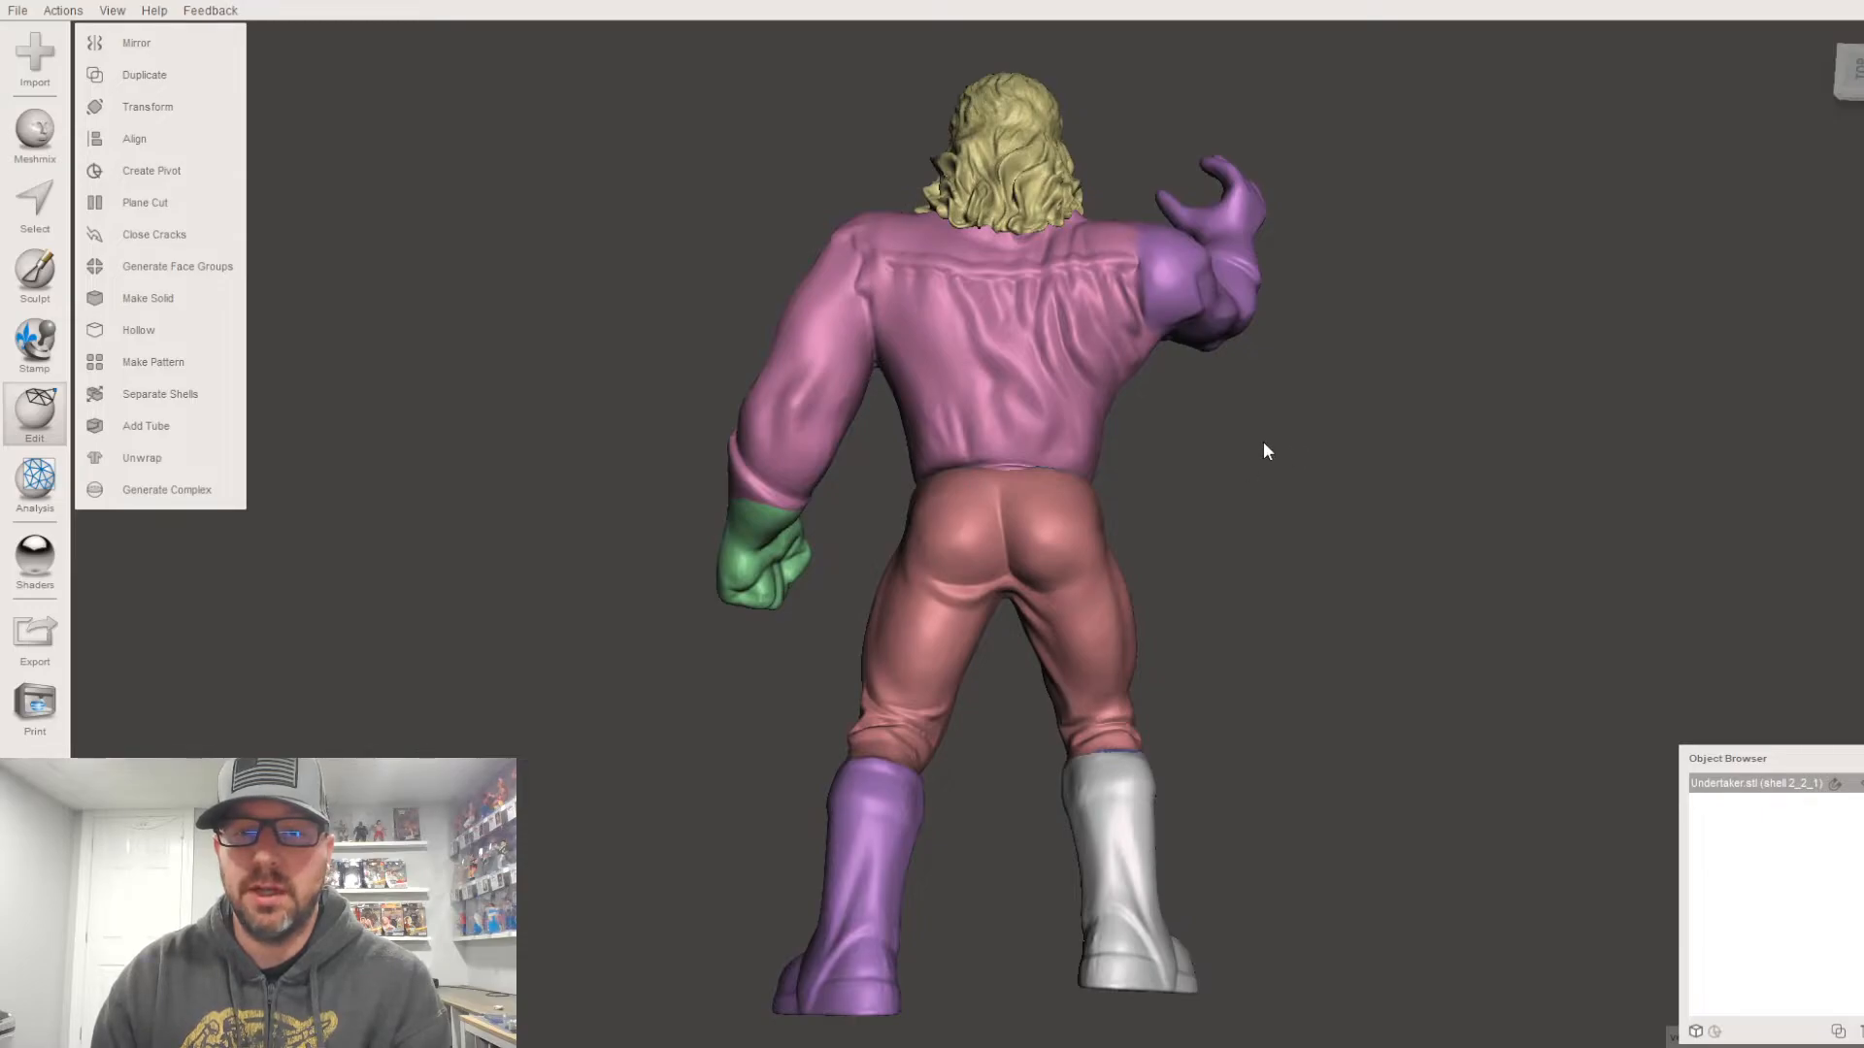
pyautogui.moveTo(1185, 416); pyautogui.dragTo(1194, 470, button='right')
pyautogui.moveTo(1042, 268); pyautogui.dragTo(1235, 330, button='right')
pyautogui.moveTo(991, 412); pyautogui.dragTo(1018, 775, button='right')
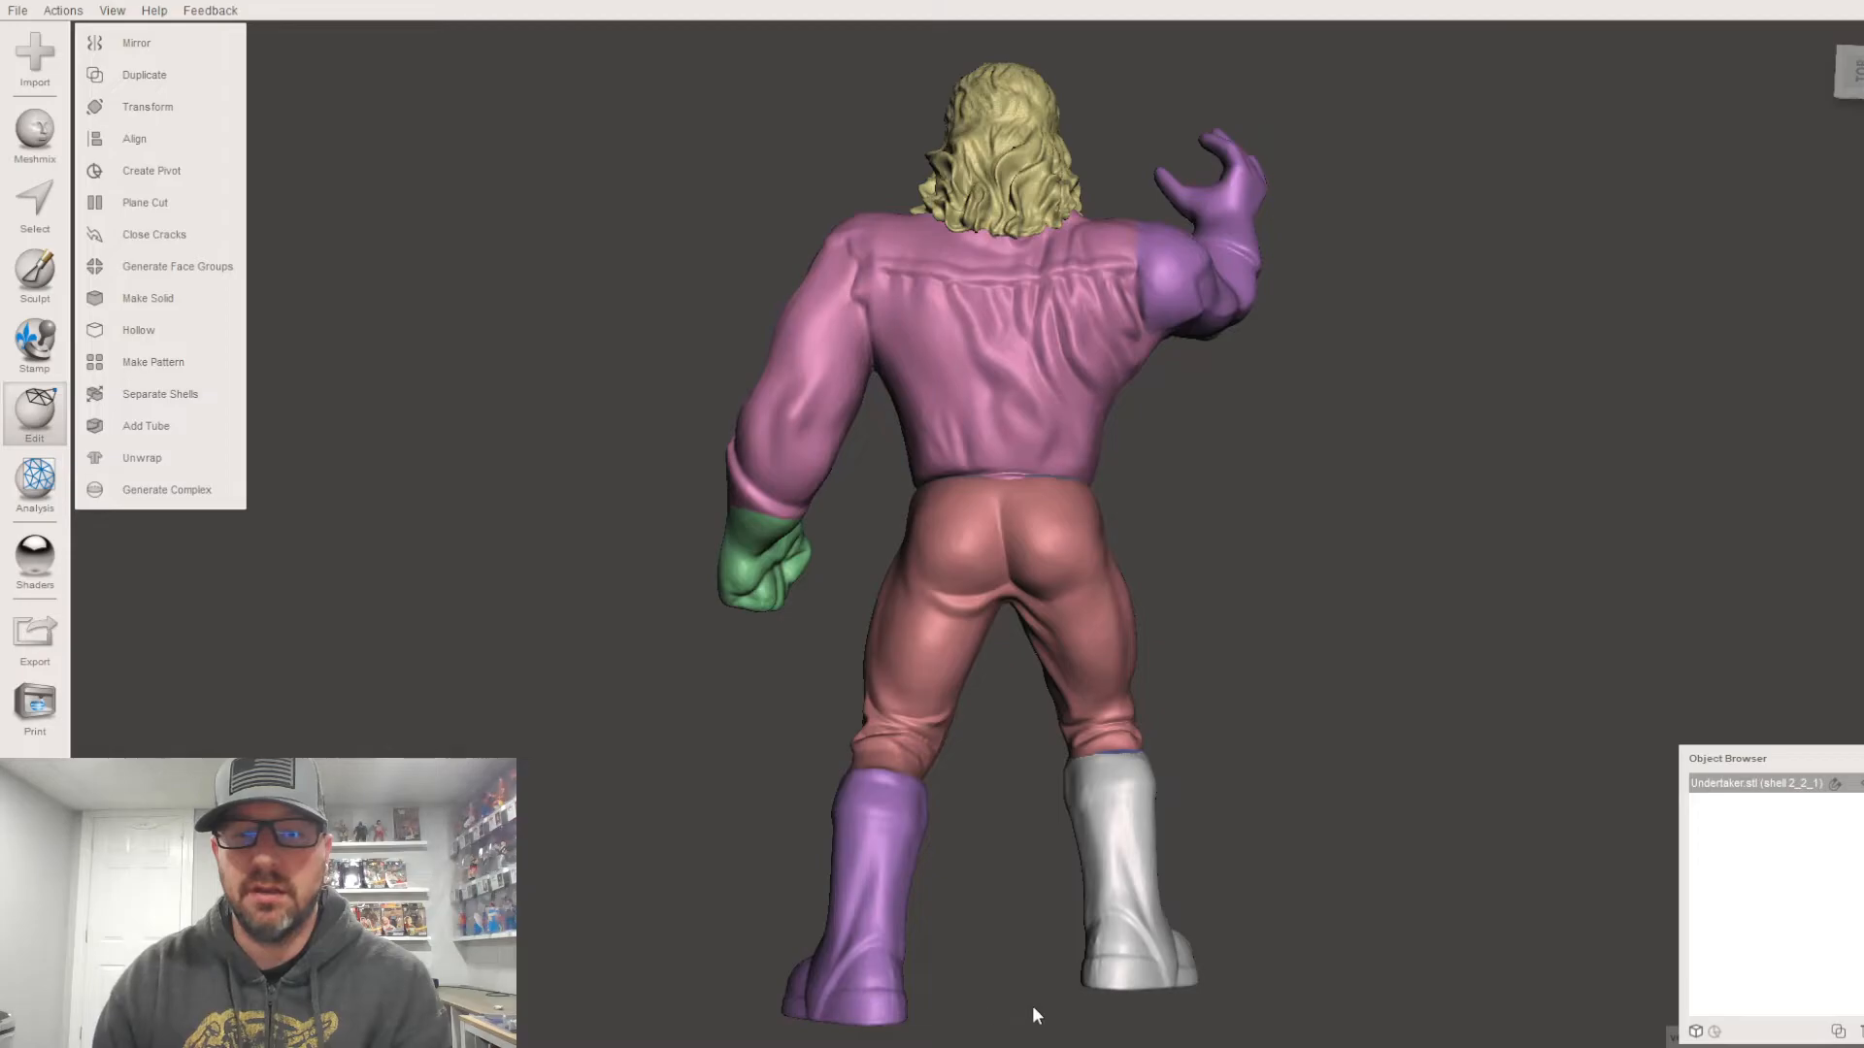
pyautogui.moveTo(1052, 936); pyautogui.dragTo(1004, 800, button='right')
pyautogui.moveTo(1227, 462); pyautogui.dragTo(906, 189, button='right')
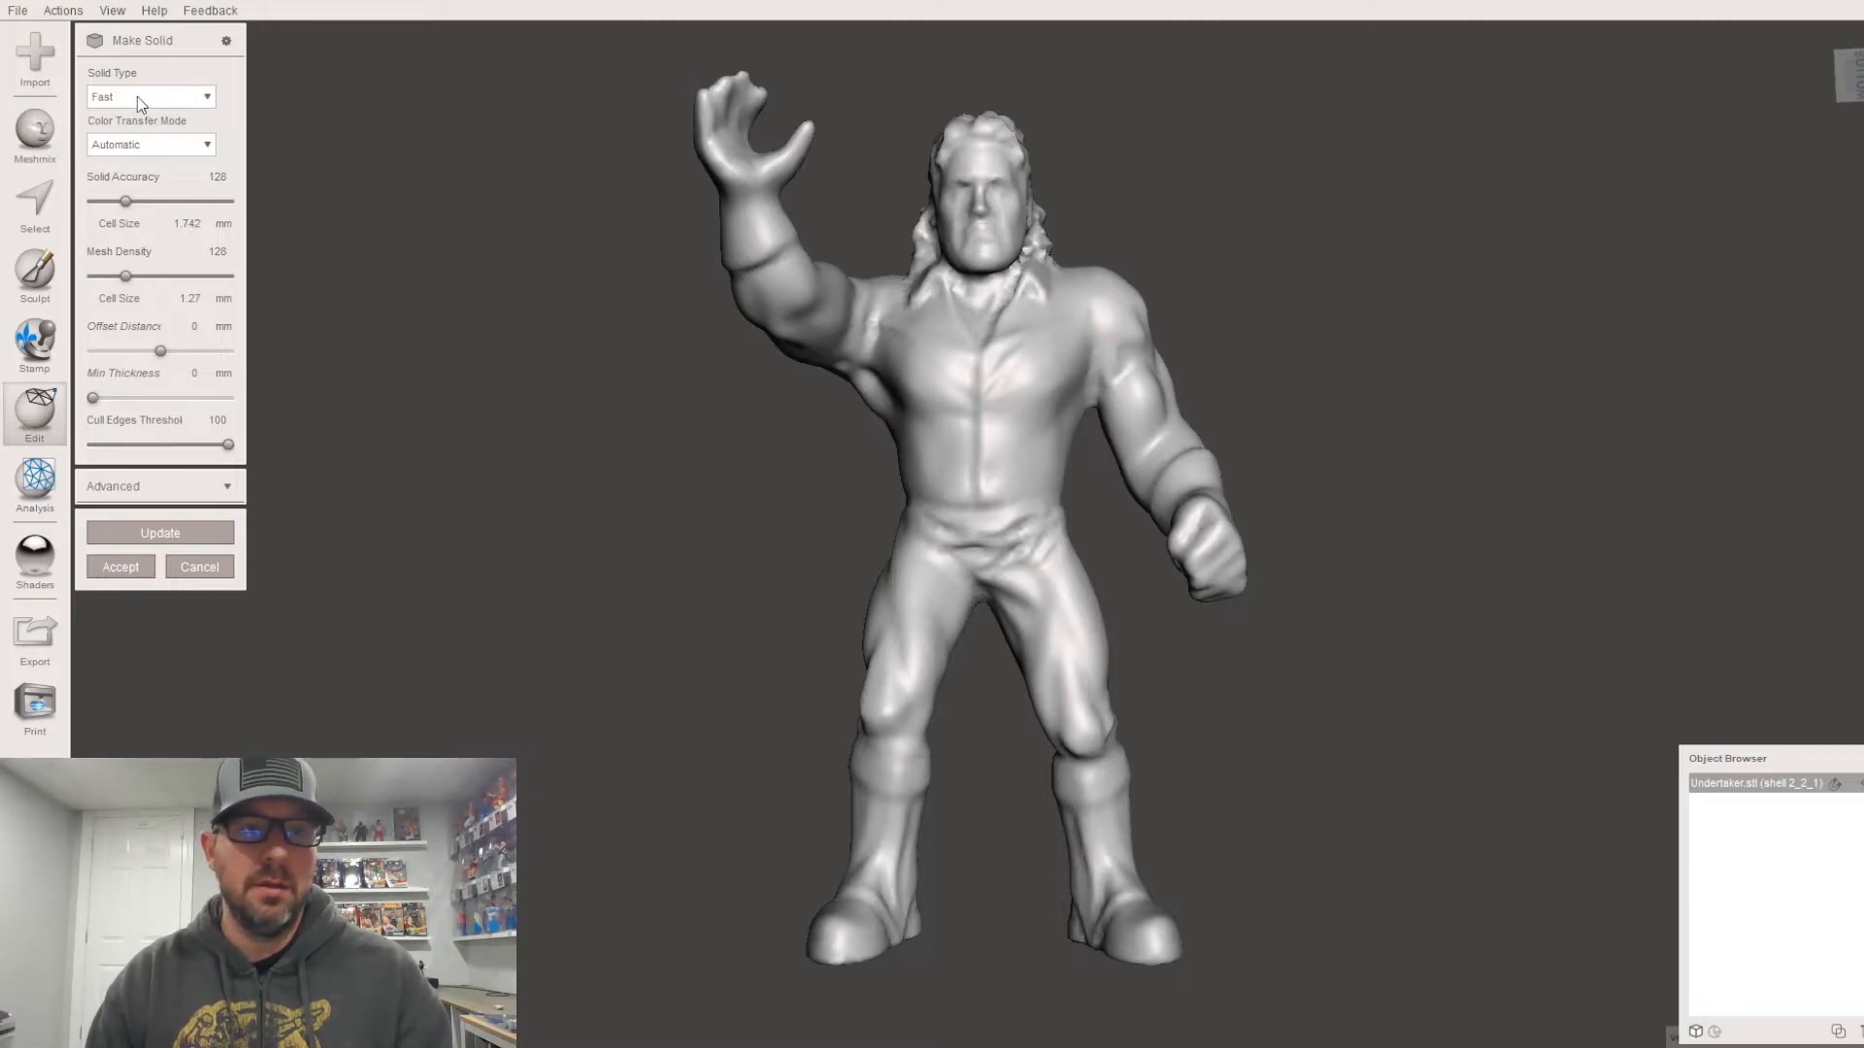
# - Recompute the Make Solid result with the Accurate solid type and both solid accuracy and mesh density set to 1028
pyautogui.click(137, 96)
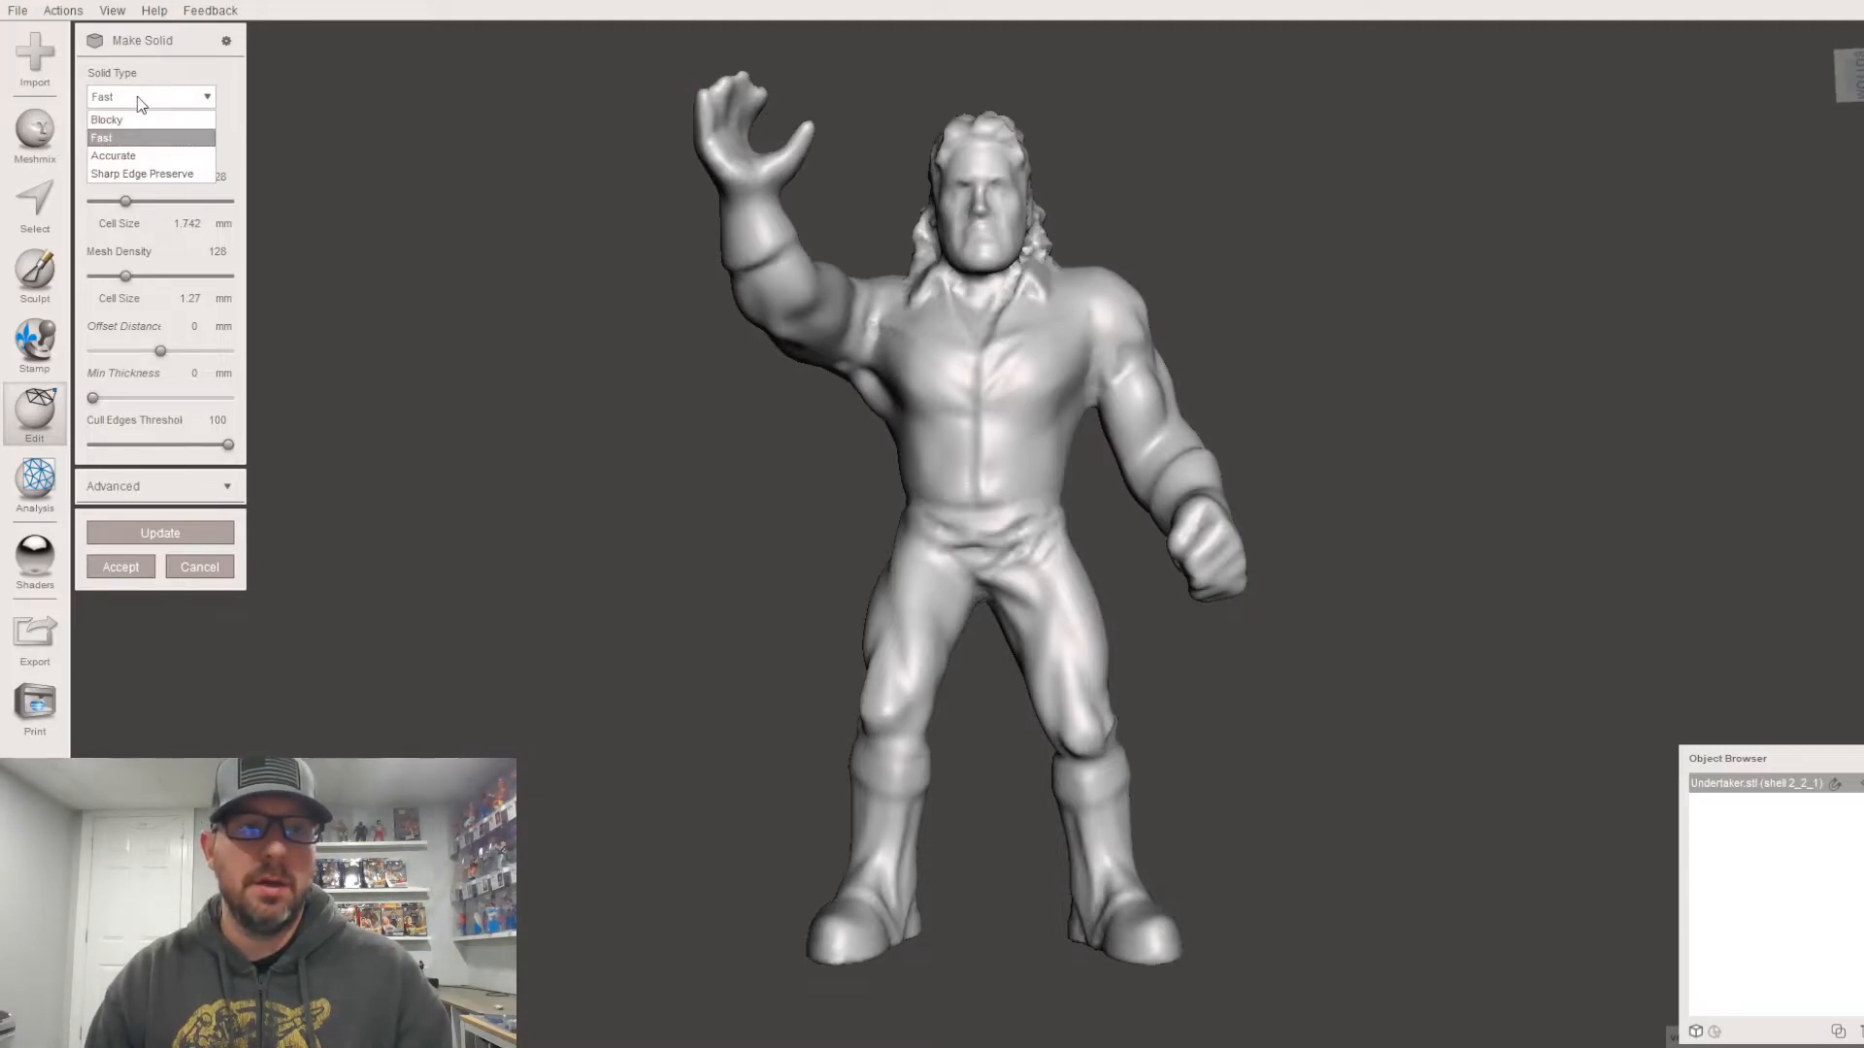
pyautogui.click(139, 155)
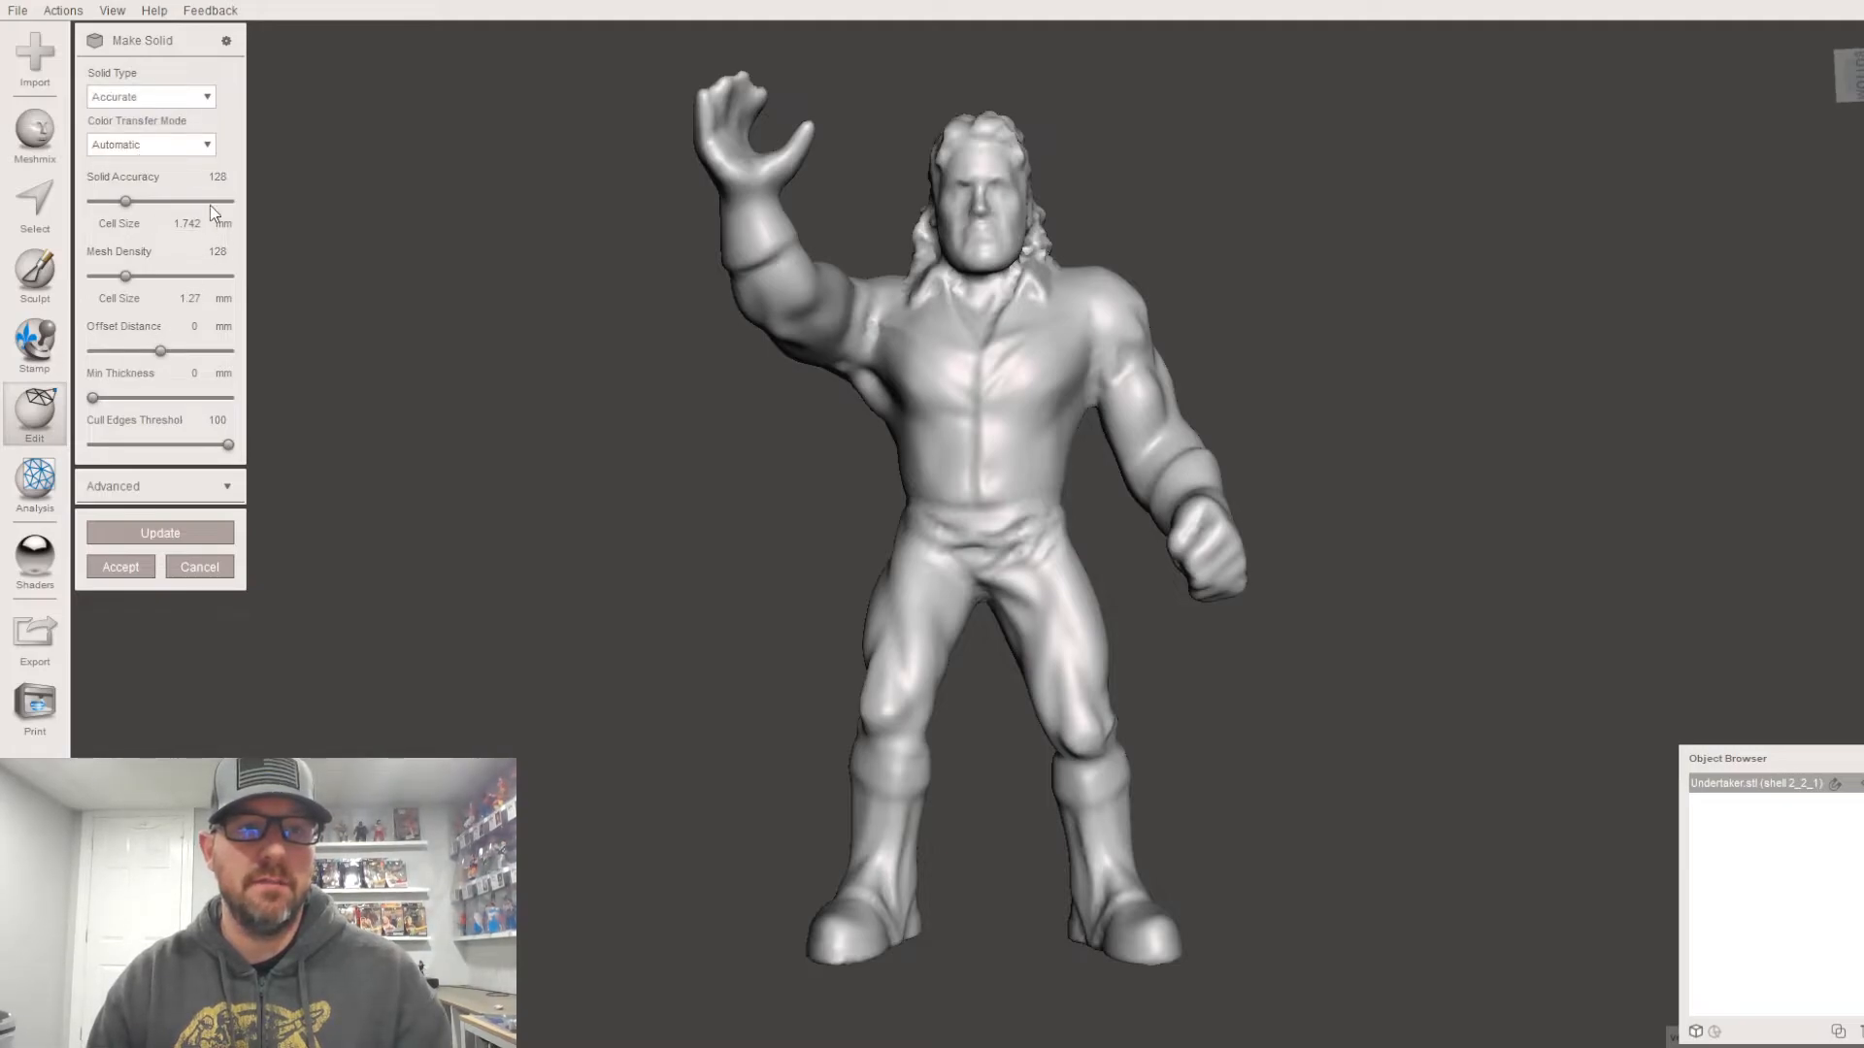
pyautogui.write('0')
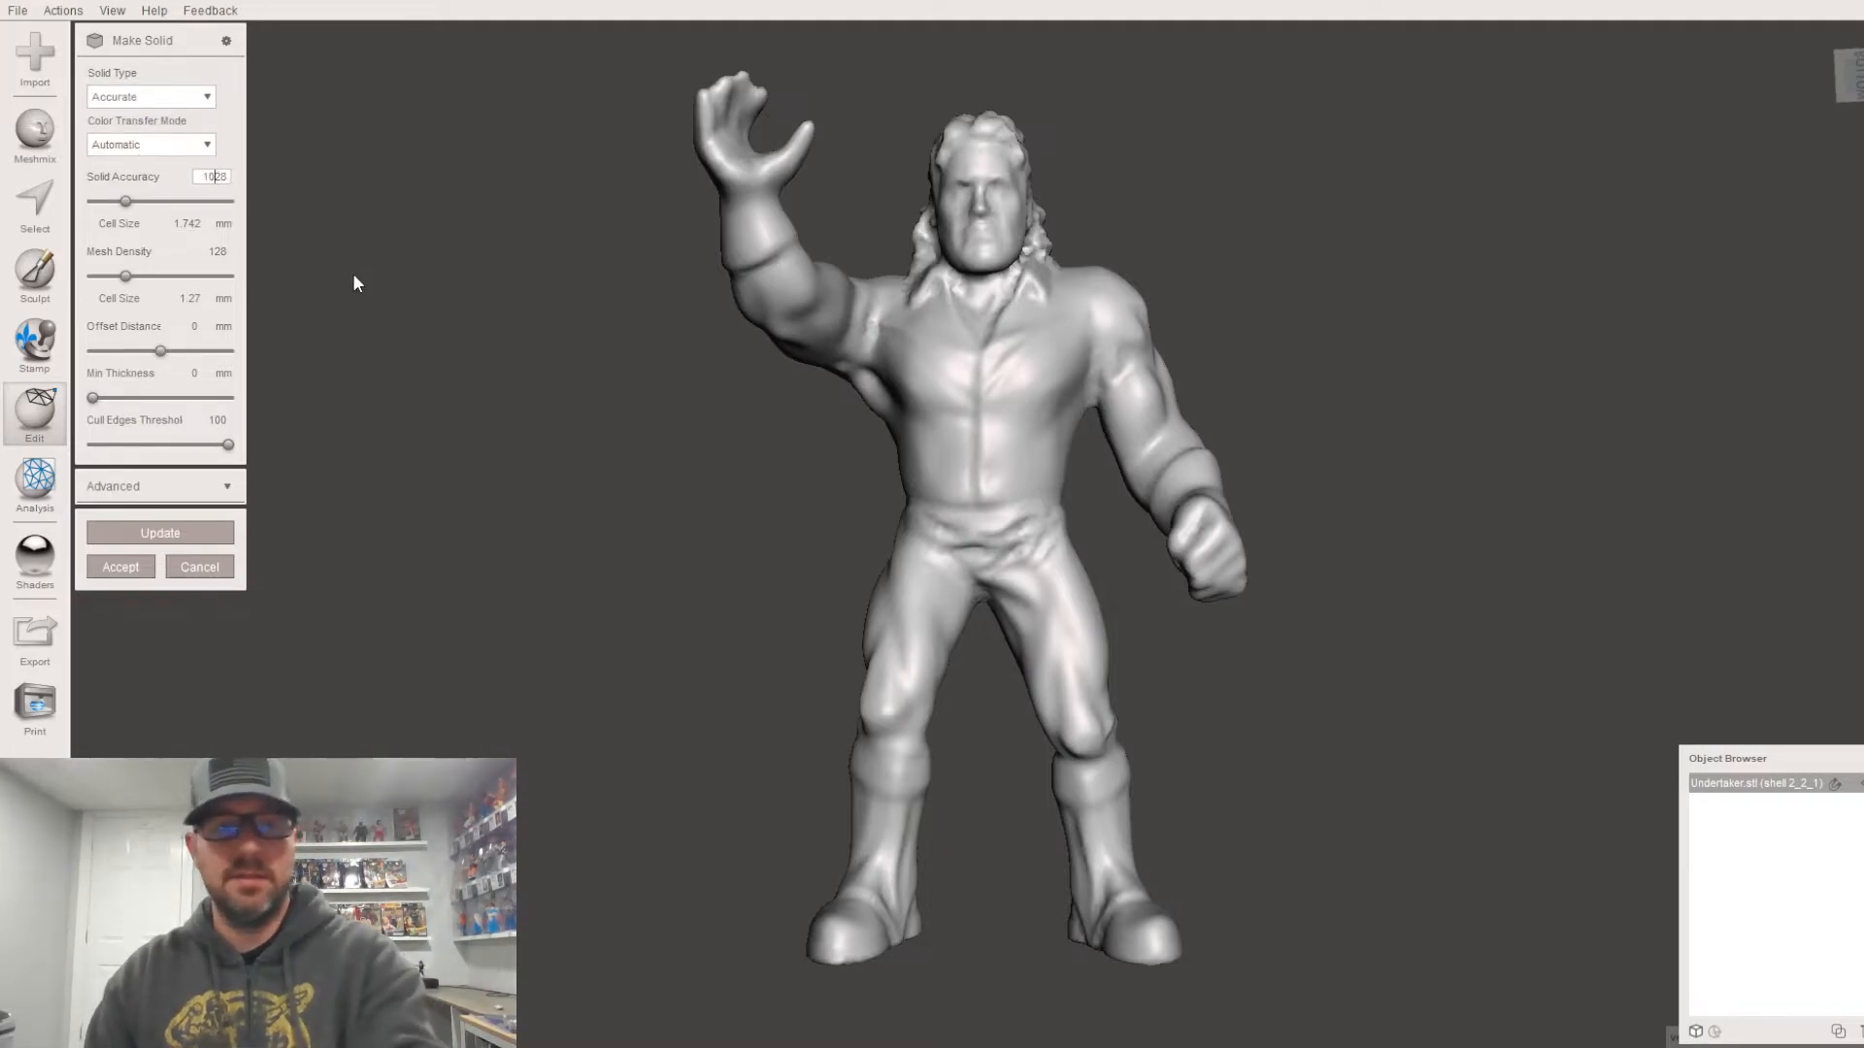
pyautogui.write('0')
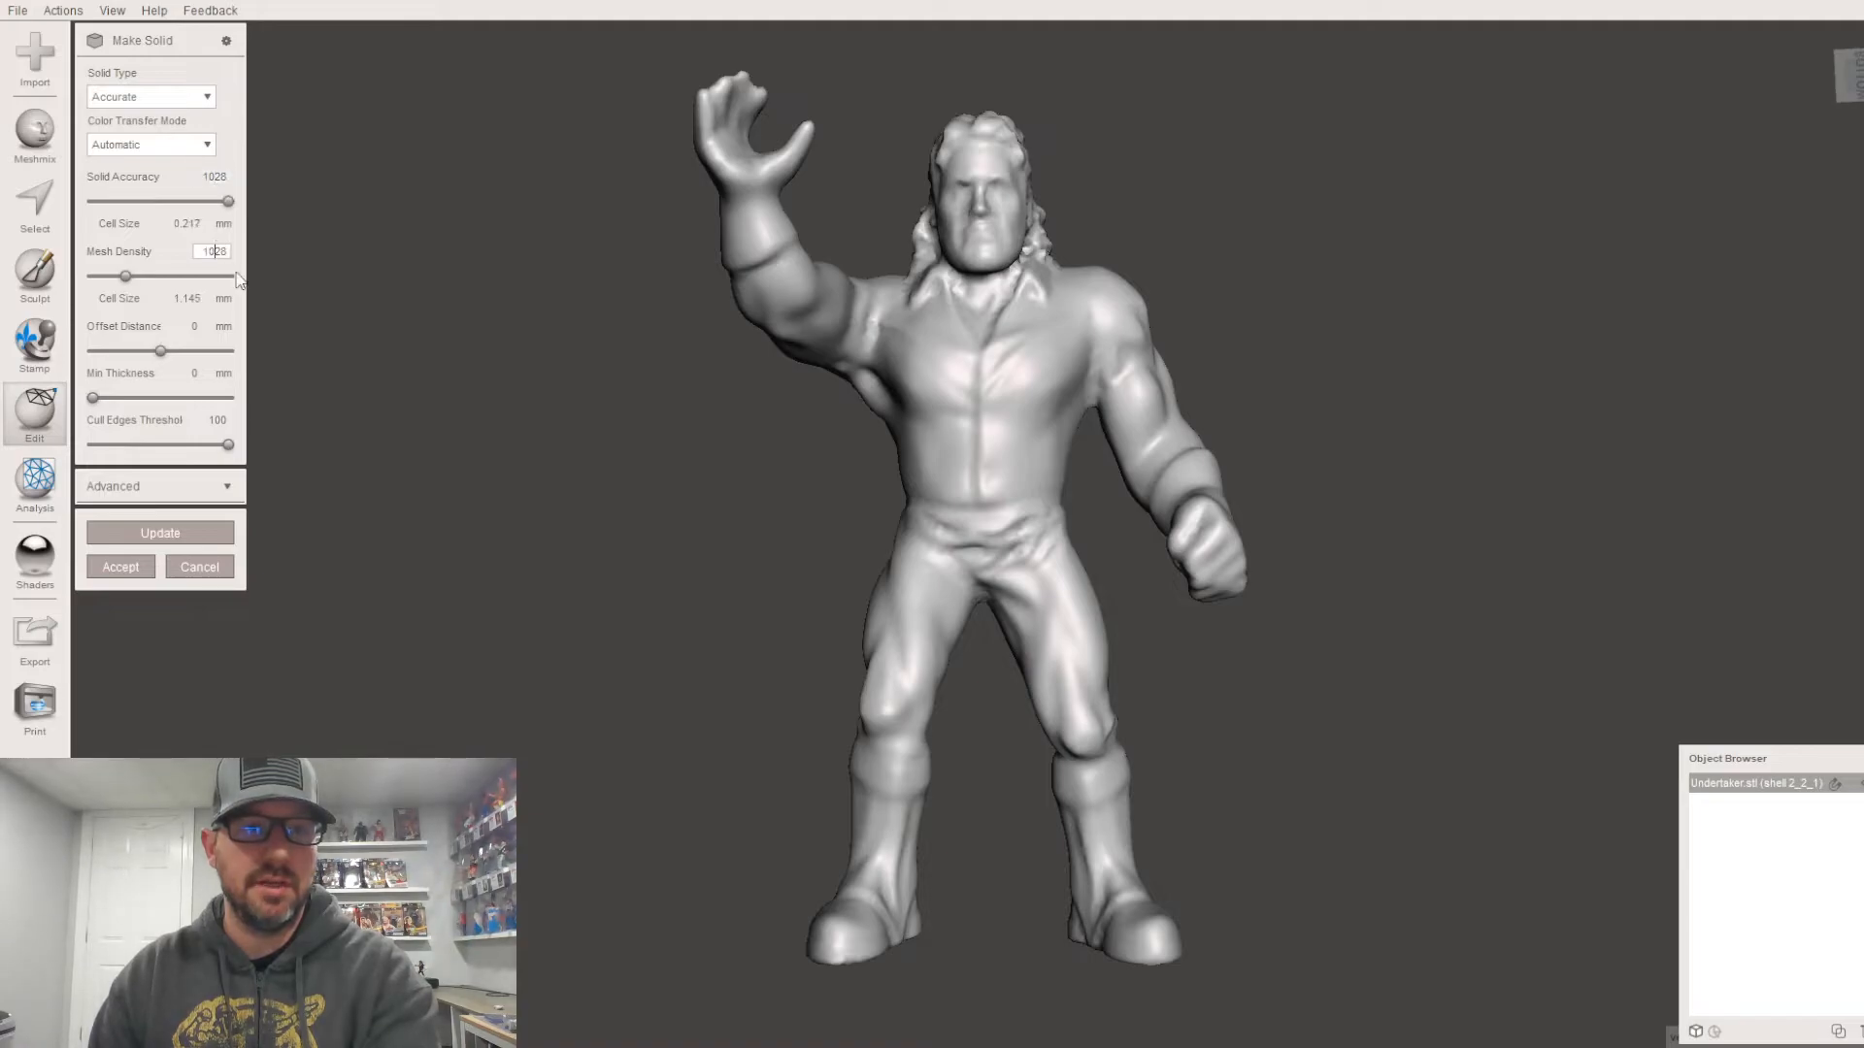
pyautogui.click(175, 537)
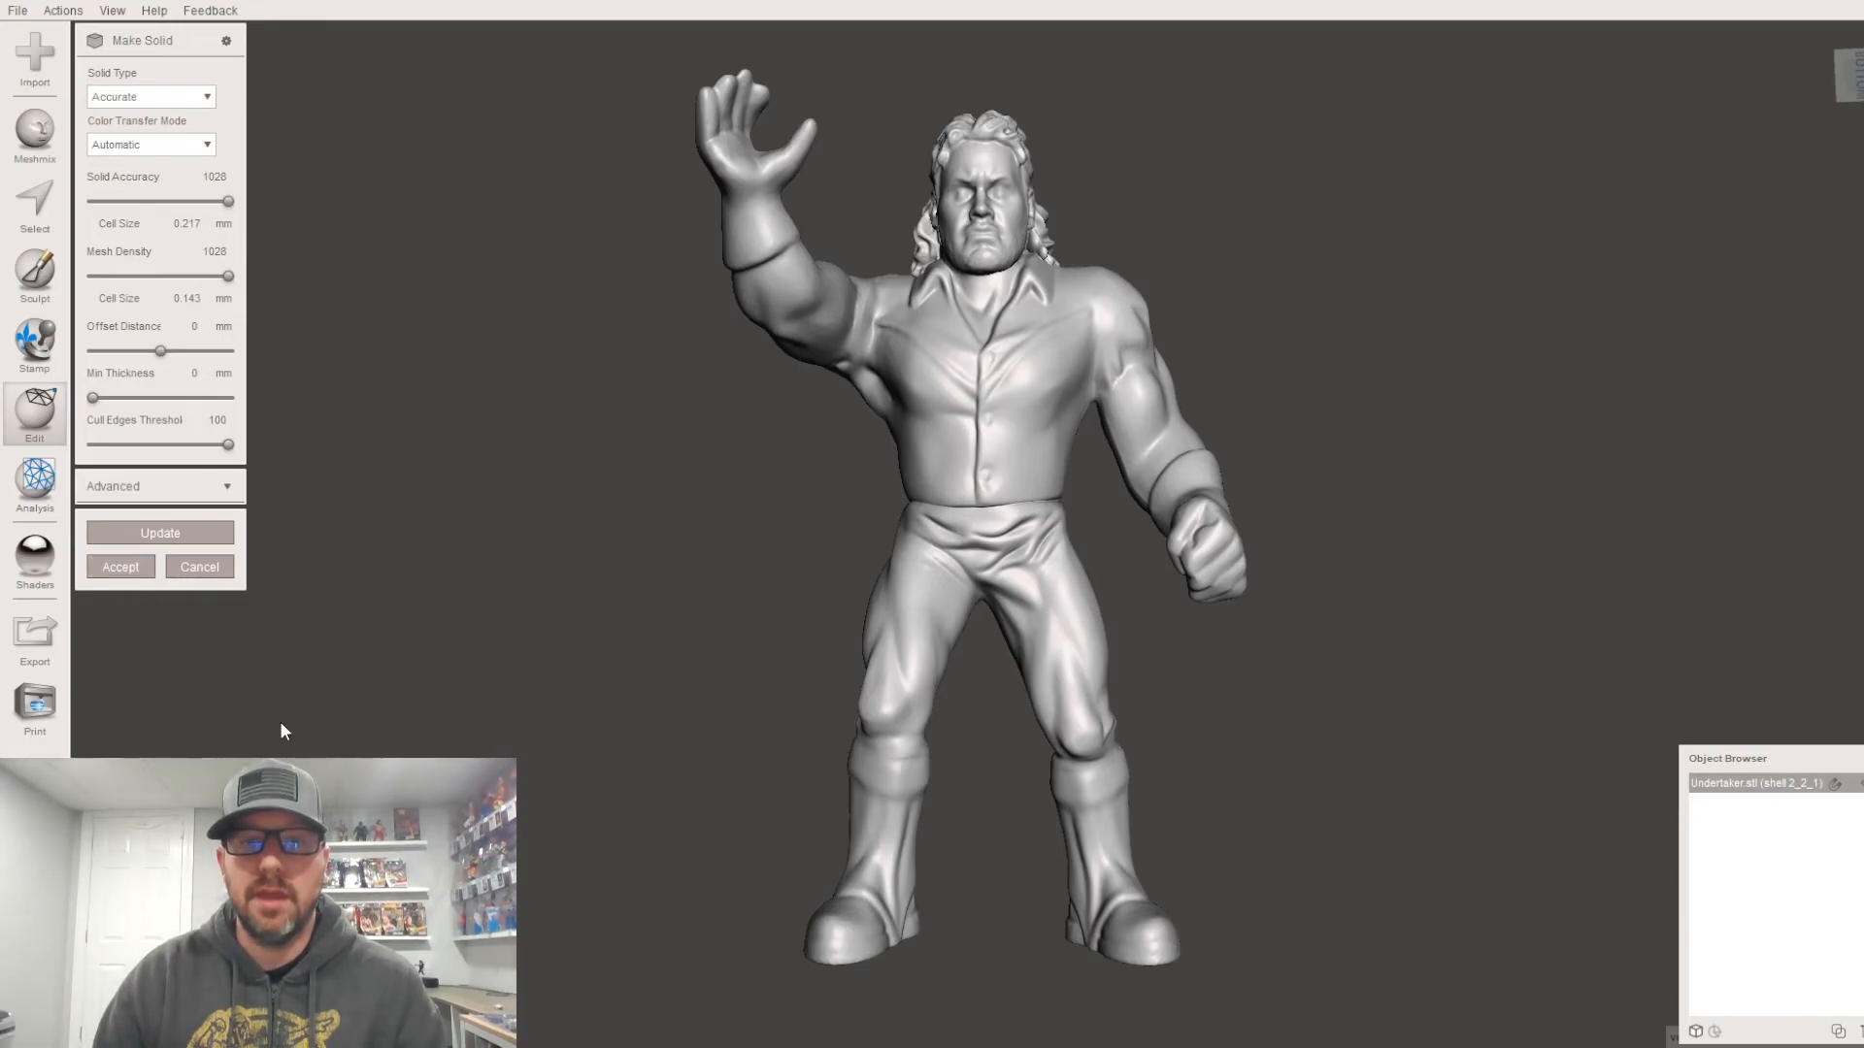
# - Examine the solid figure's back, raised-arm shoulder, face and collar up close for blended seams and preserved detail
pyautogui.moveTo(1185, 669); pyautogui.dragTo(1079, 706, button='right')
pyautogui.moveTo(1086, 594); pyautogui.dragTo(1078, 533, button='right')
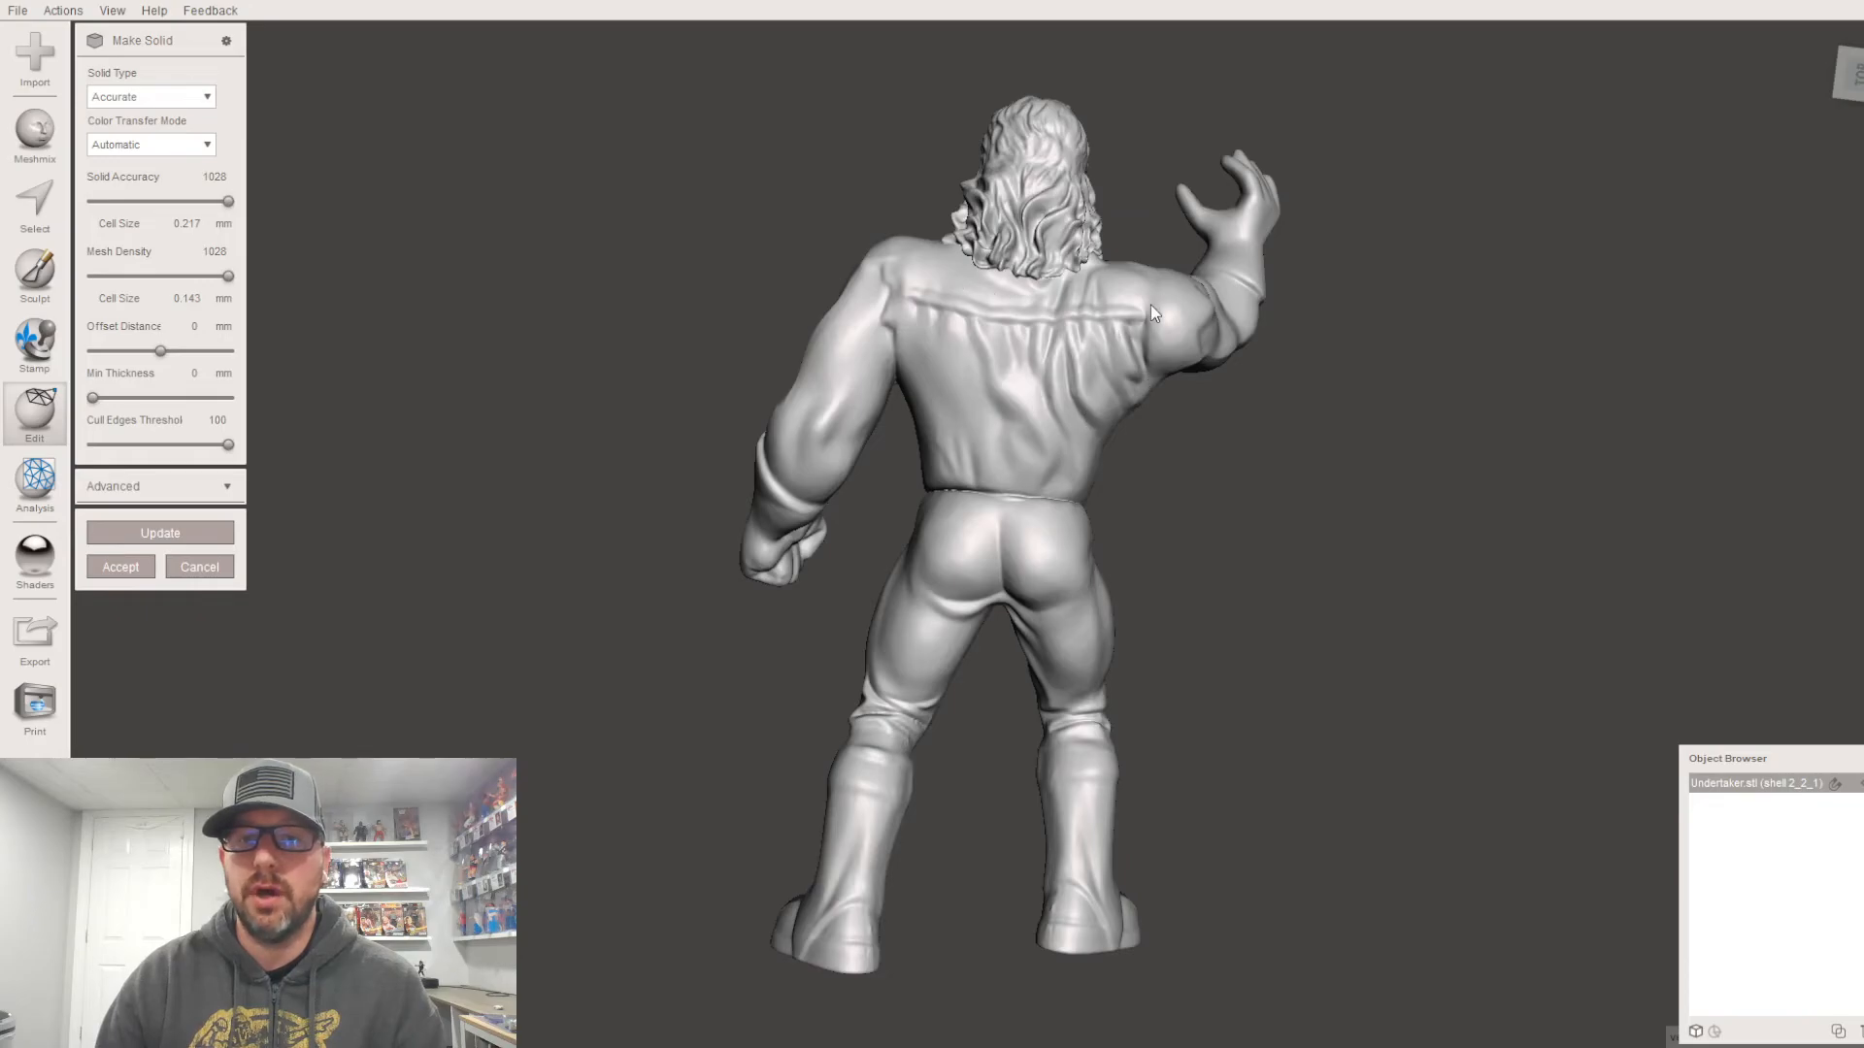
pyautogui.scroll(5, 1092, 499)
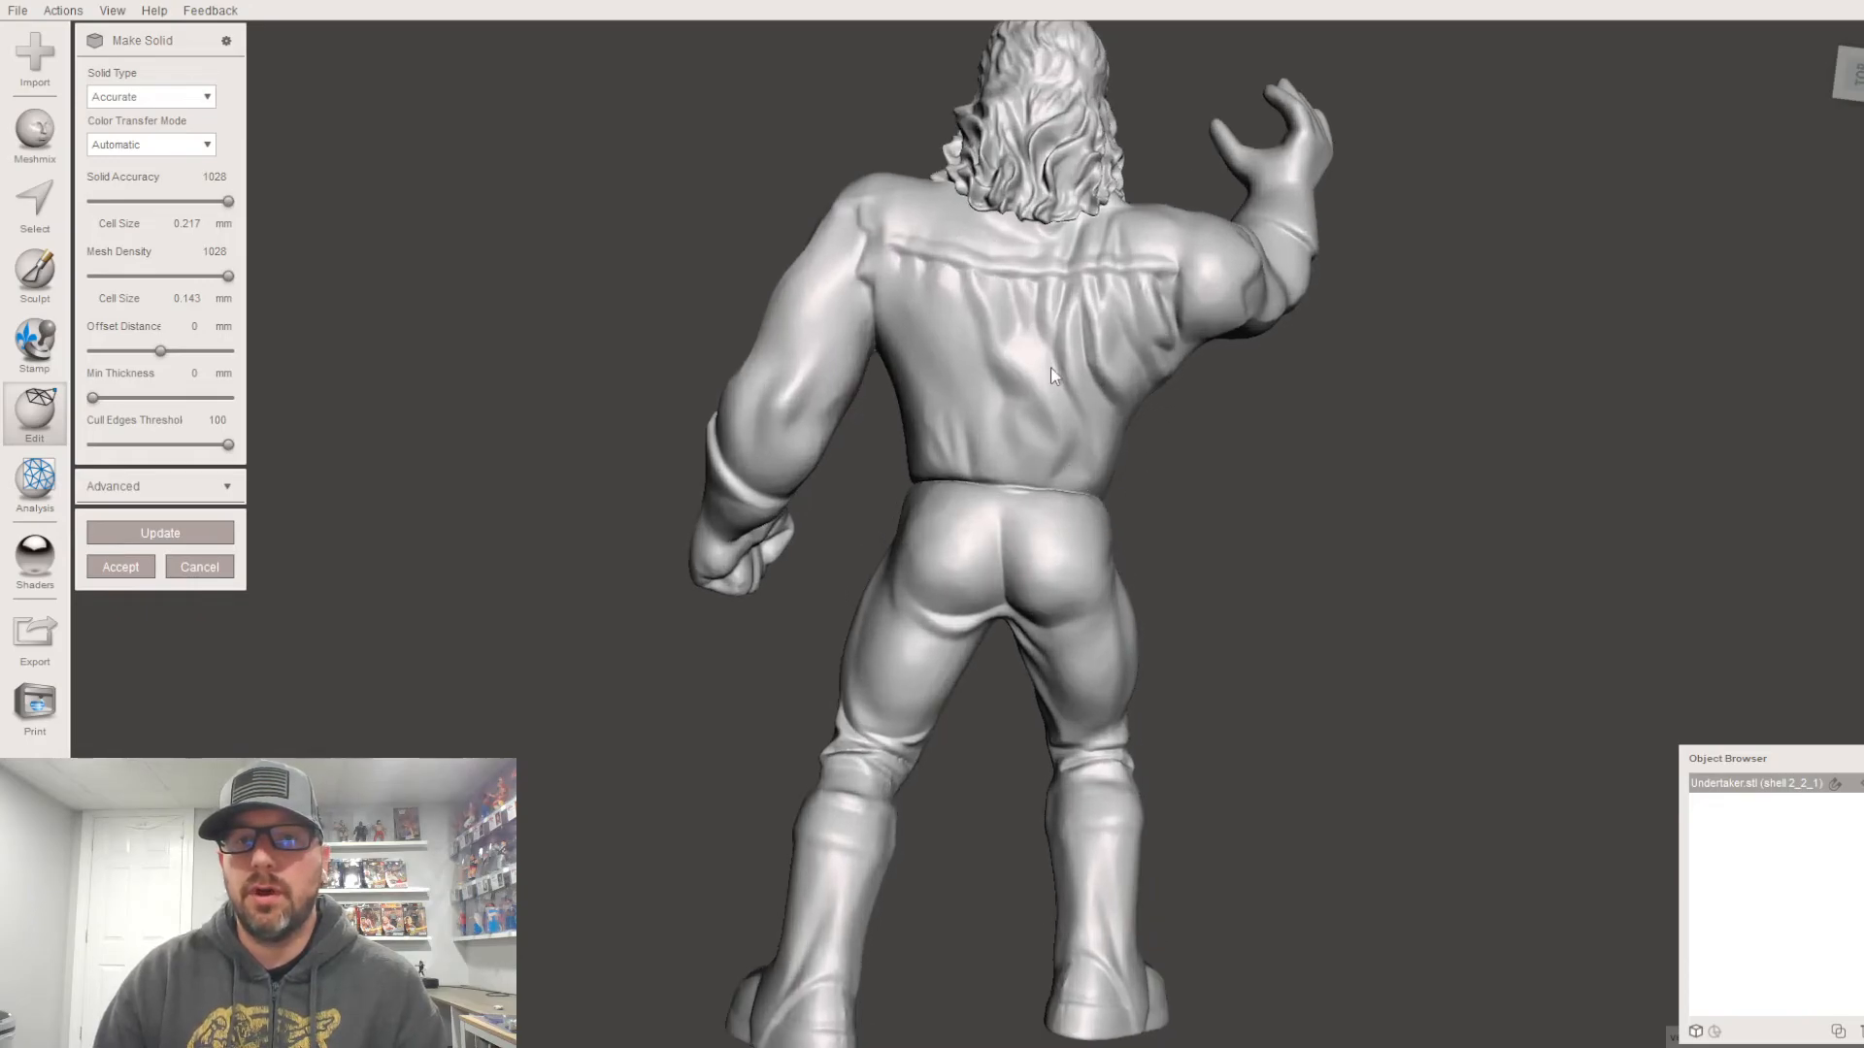
pyautogui.moveTo(1048, 394); pyautogui.dragTo(1032, 582, button='right')
pyautogui.moveTo(1083, 525); pyautogui.dragTo(977, 540, button='right')
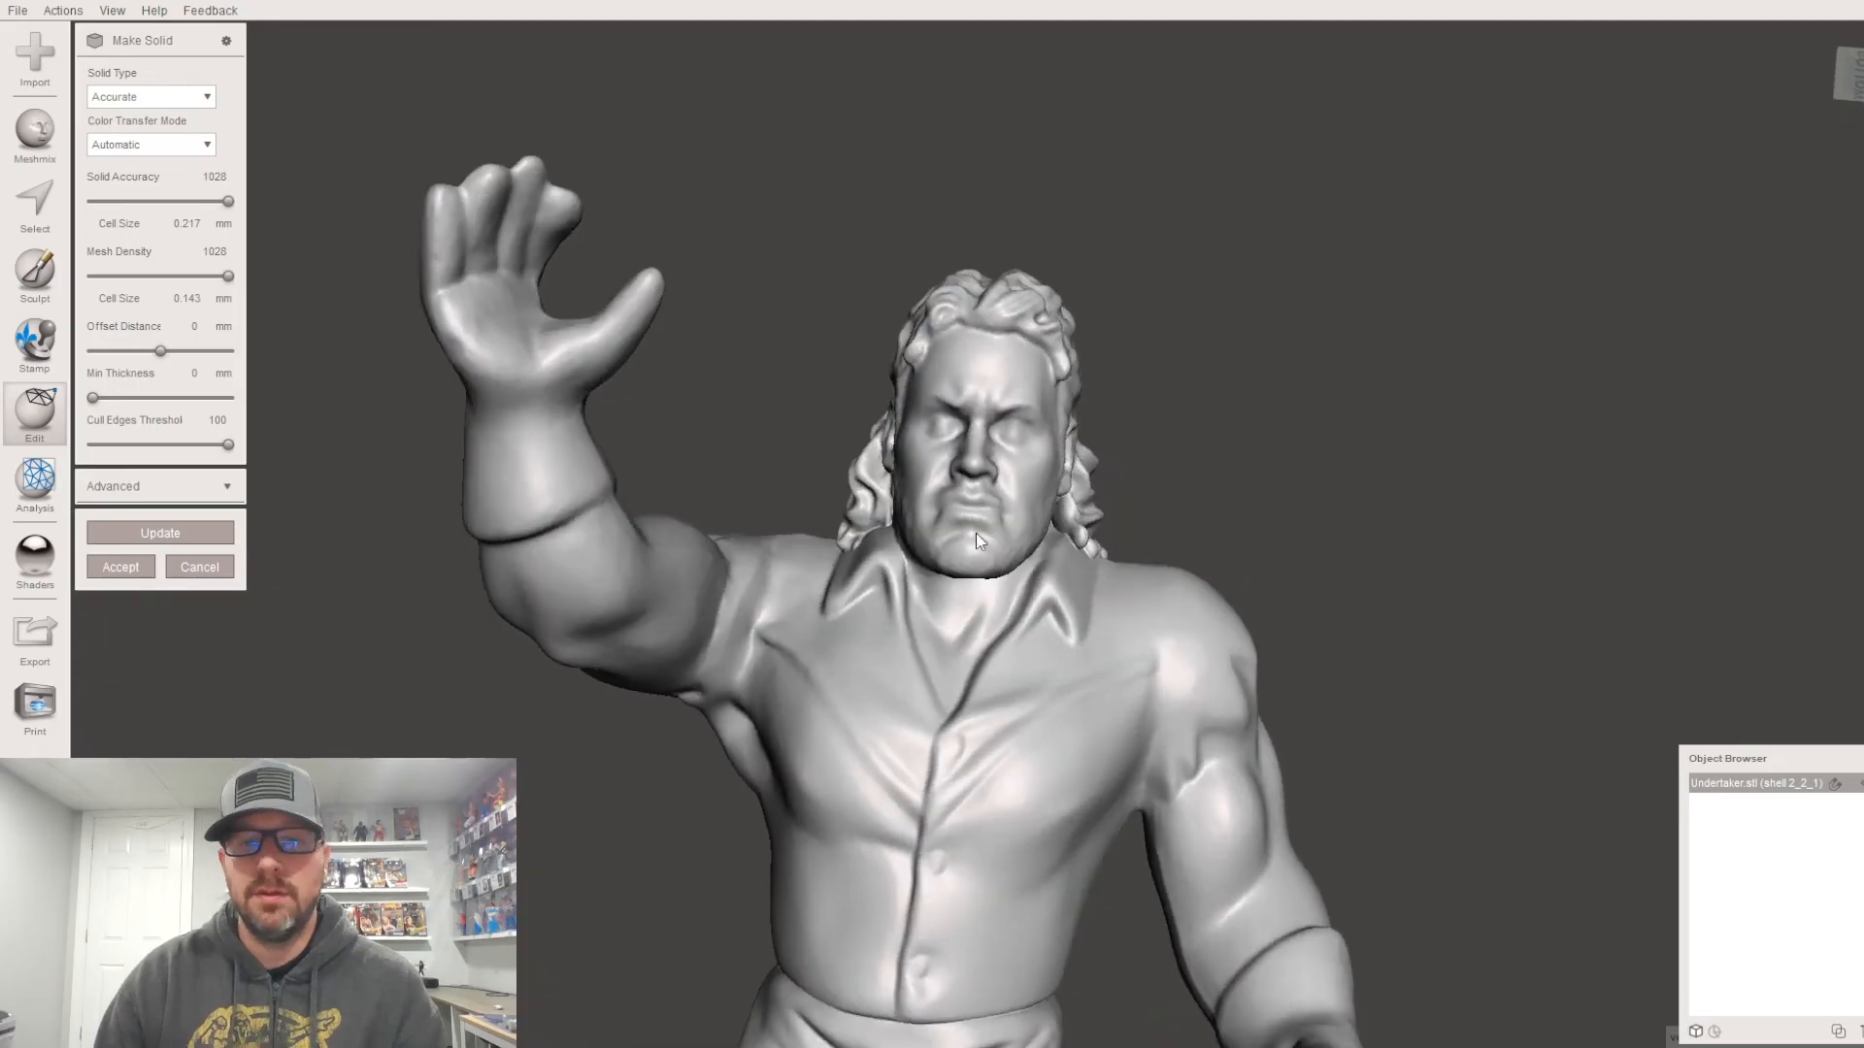
pyautogui.scroll(5, 981, 582)
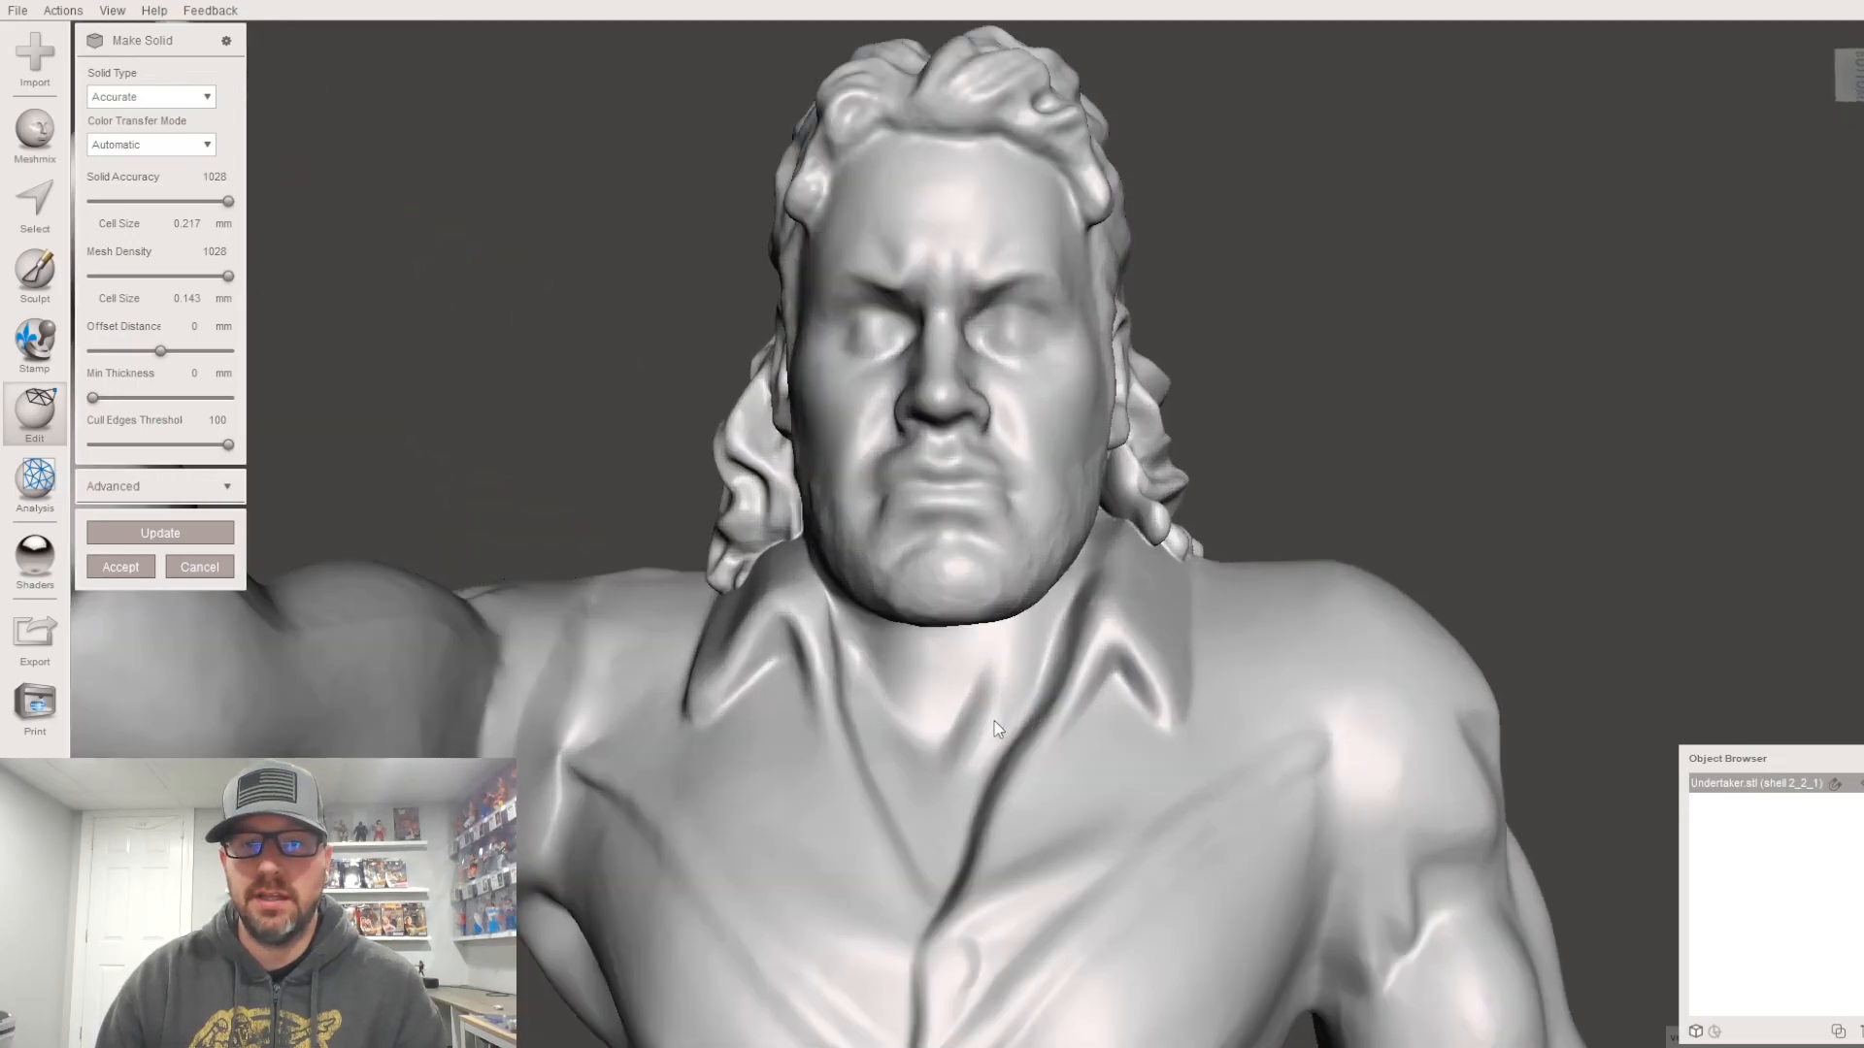
pyautogui.moveTo(997, 728); pyautogui.dragTo(965, 435, button='middle')
pyautogui.moveTo(965, 435); pyautogui.dragTo(712, 689, button='right')
pyautogui.moveTo(1043, 730); pyautogui.dragTo(1483, 454, button='right')
# - Review the whole solid figure from the front at full height, from the raised hand to the boots
pyautogui.scroll(-7, 1236, 485)
pyautogui.moveTo(1229, 522); pyautogui.dragTo(1255, 406, button='right')
pyautogui.scroll(-3, 1250, 394)
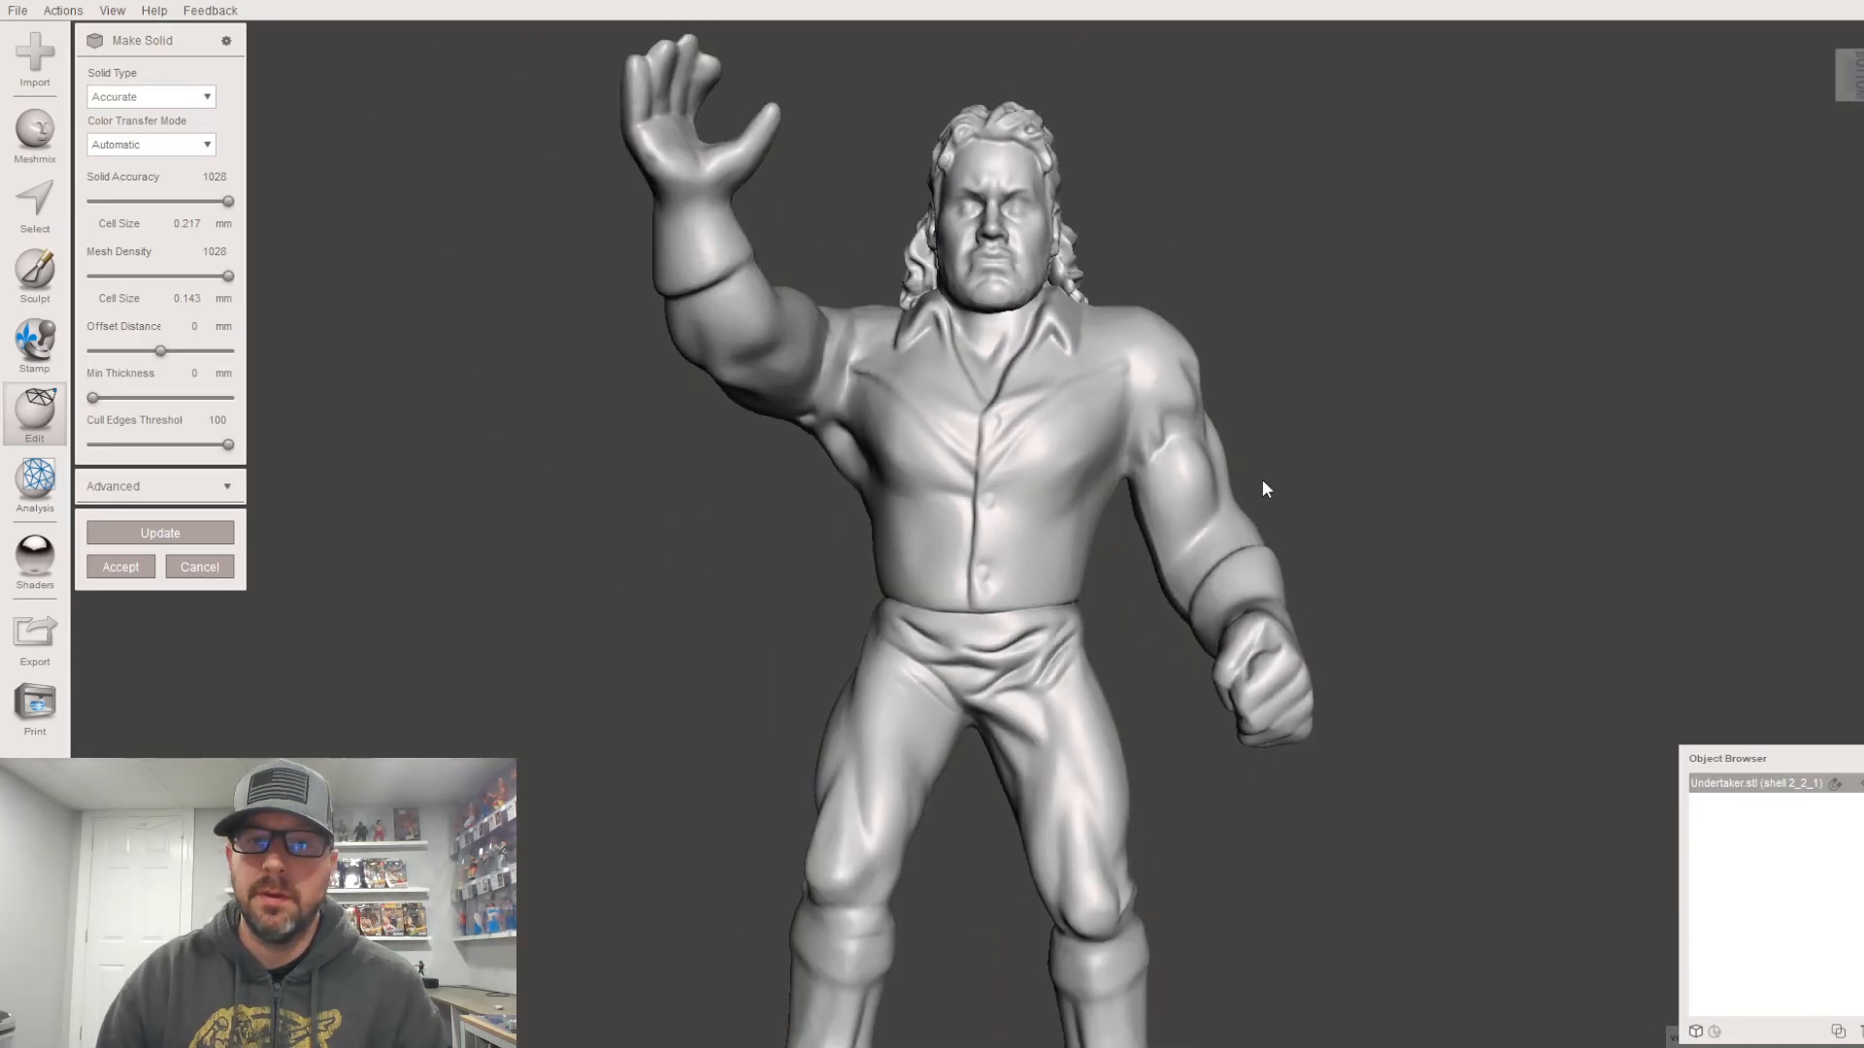
pyautogui.scroll(-3, 1262, 481)
pyautogui.moveTo(1264, 458); pyautogui.dragTo(1271, 444, button='middle')
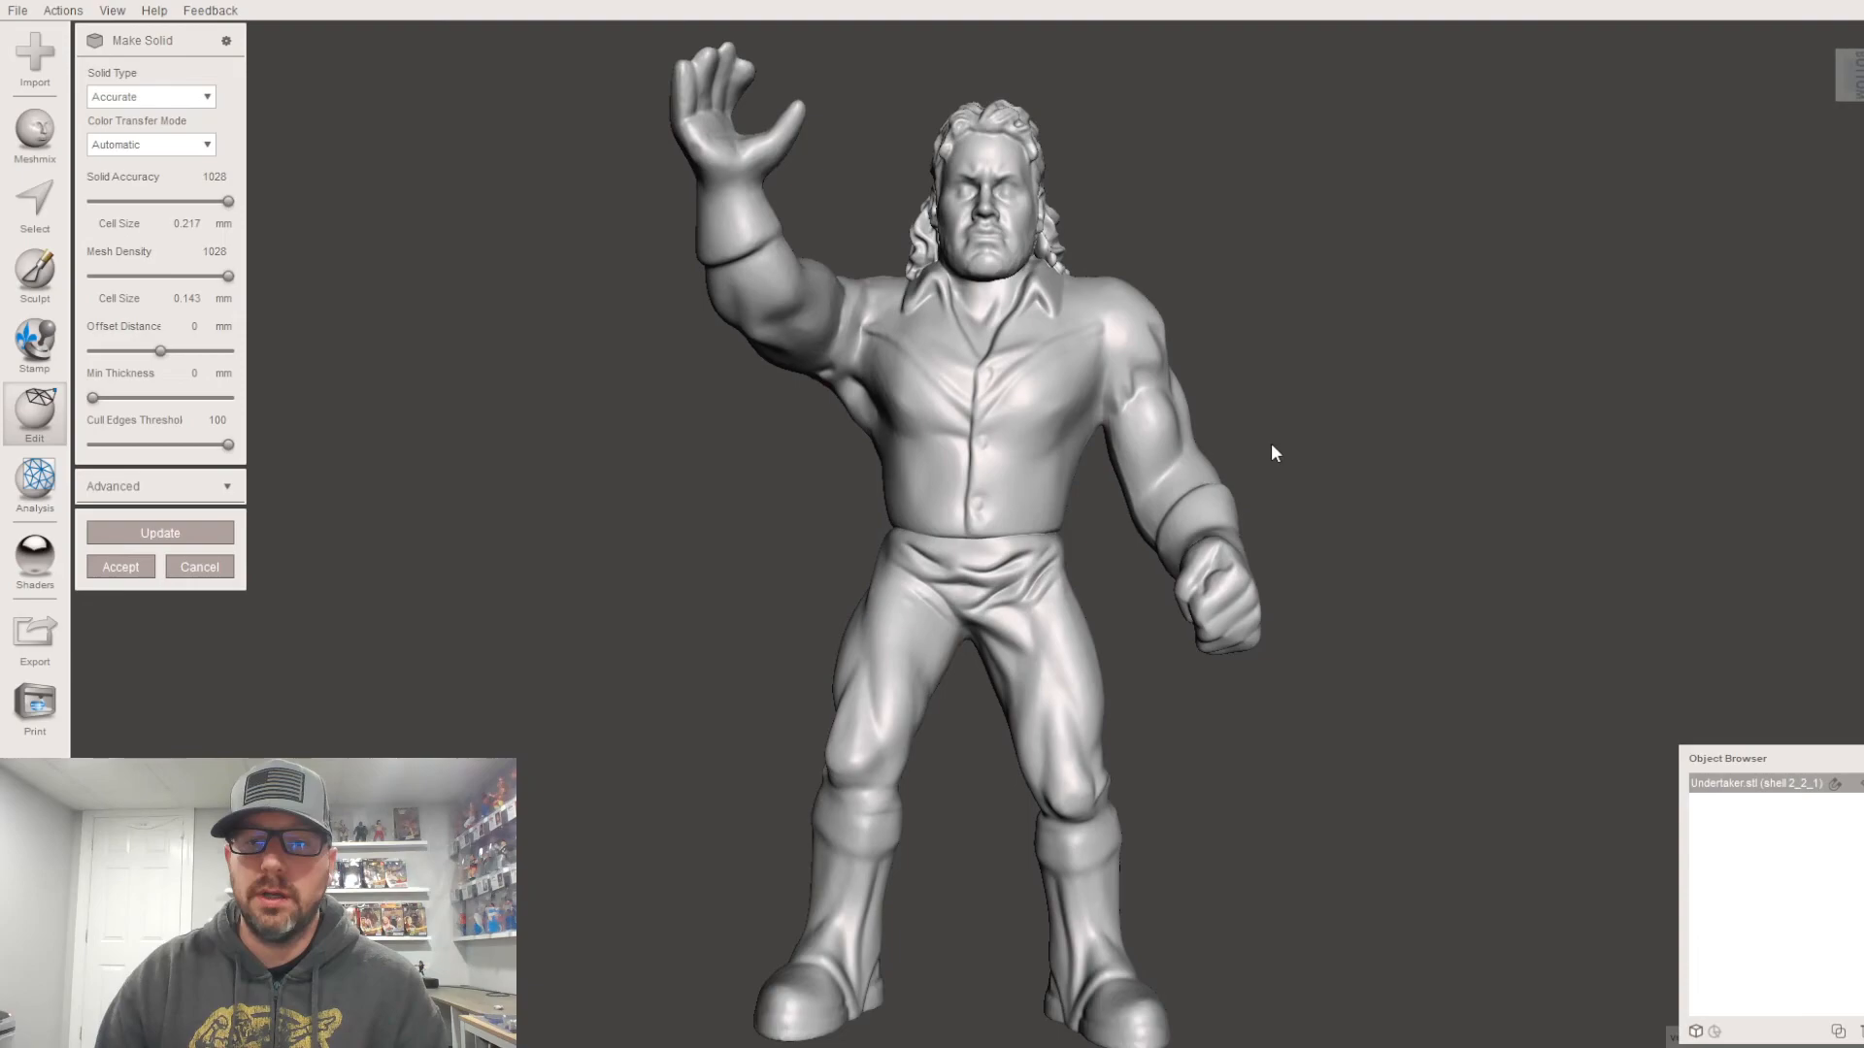
pyautogui.moveTo(1271, 444); pyautogui.dragTo(1265, 435, button='right')
pyautogui.moveTo(1259, 480); pyautogui.dragTo(1261, 470, button='middle')
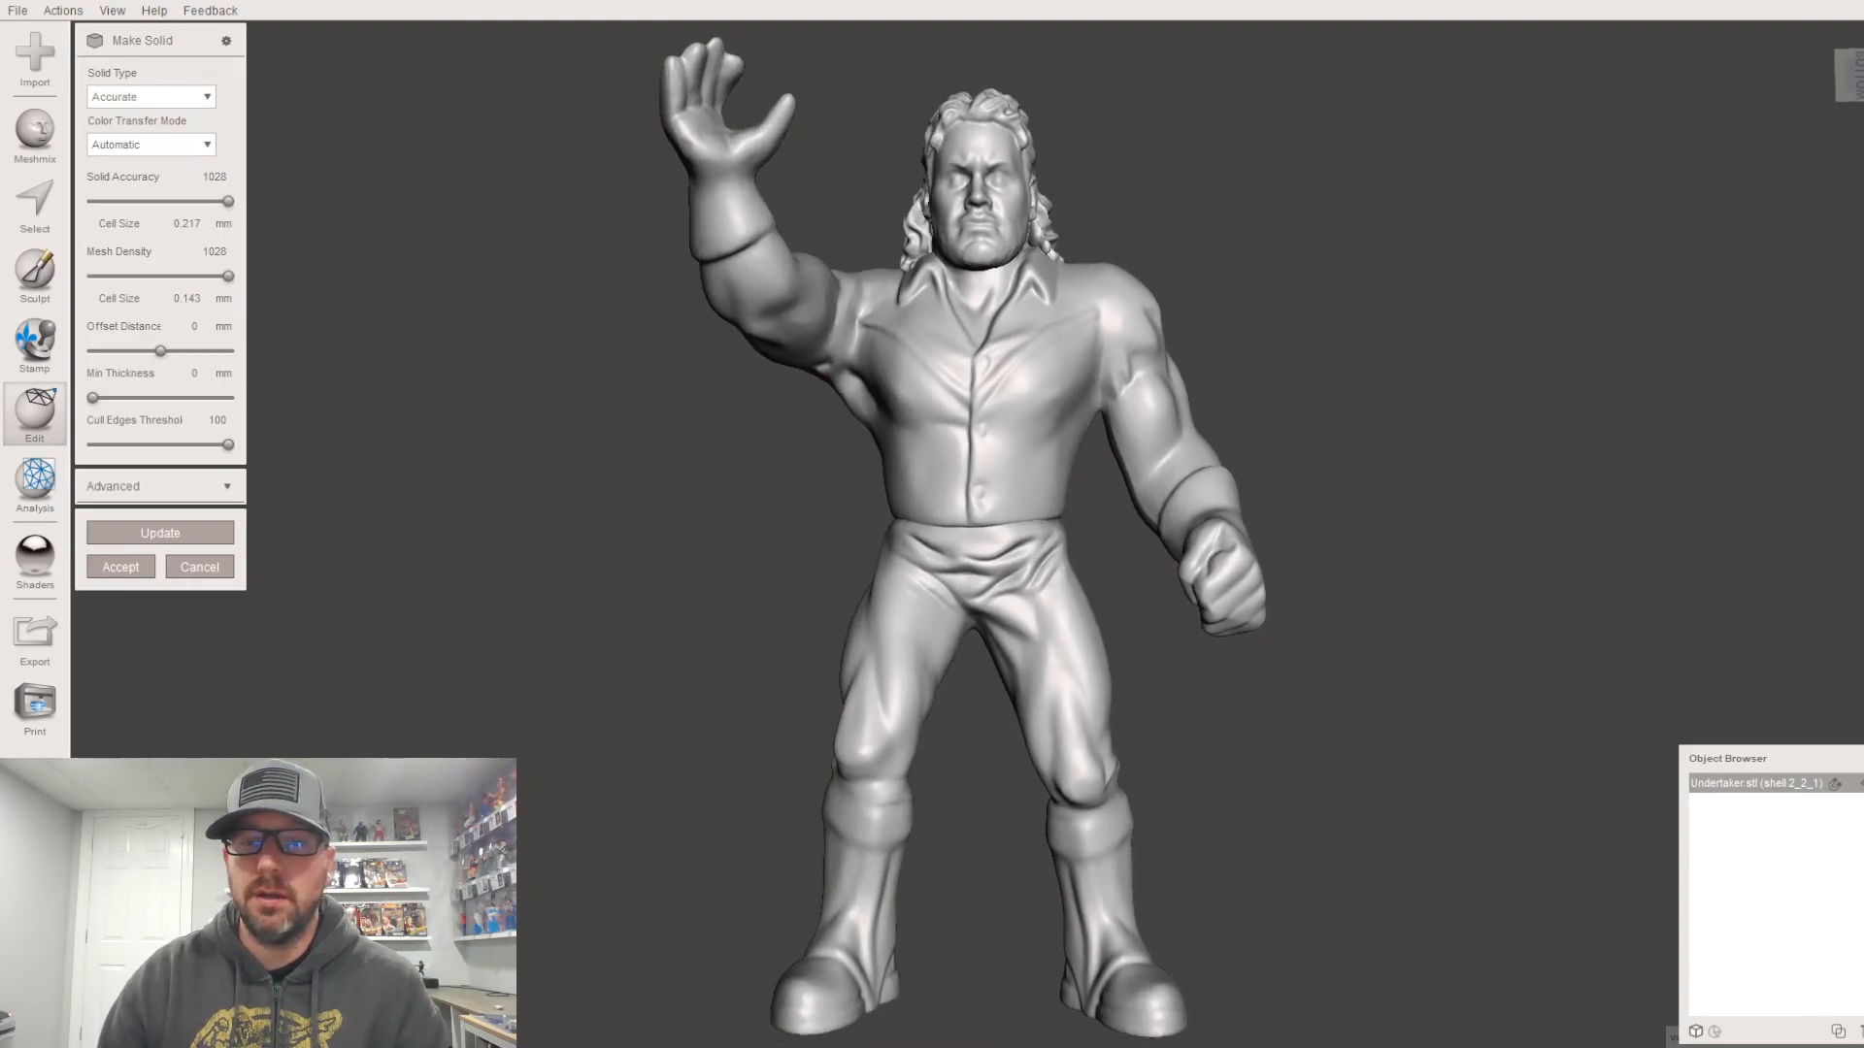